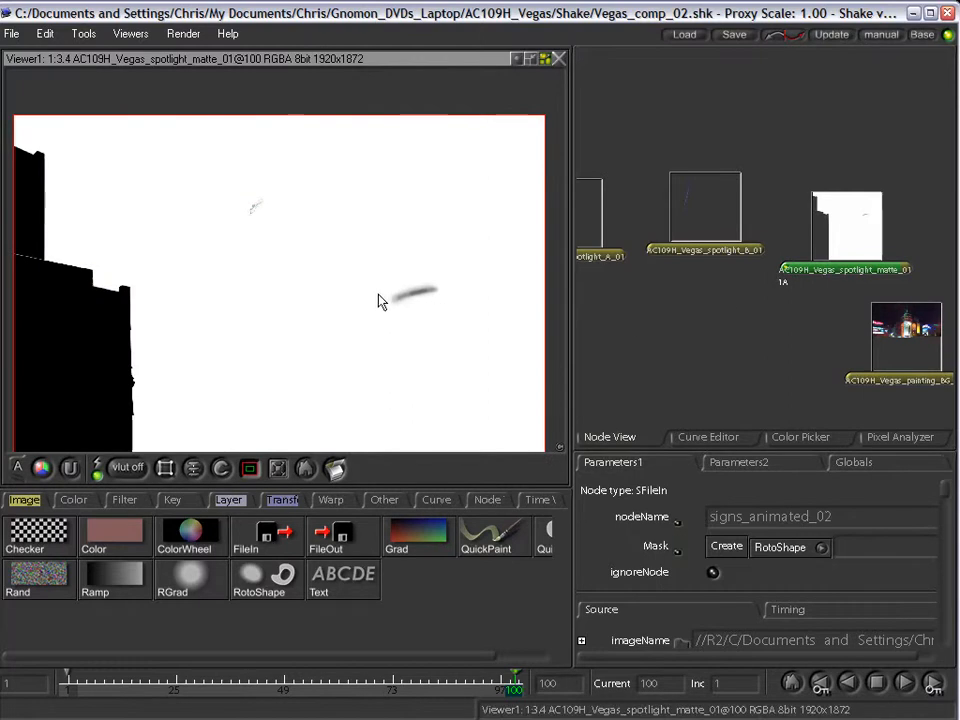
View the spotlight B, spotlight A, foreground painting and signs_animated_02 source images one after another.
click(655, 251)
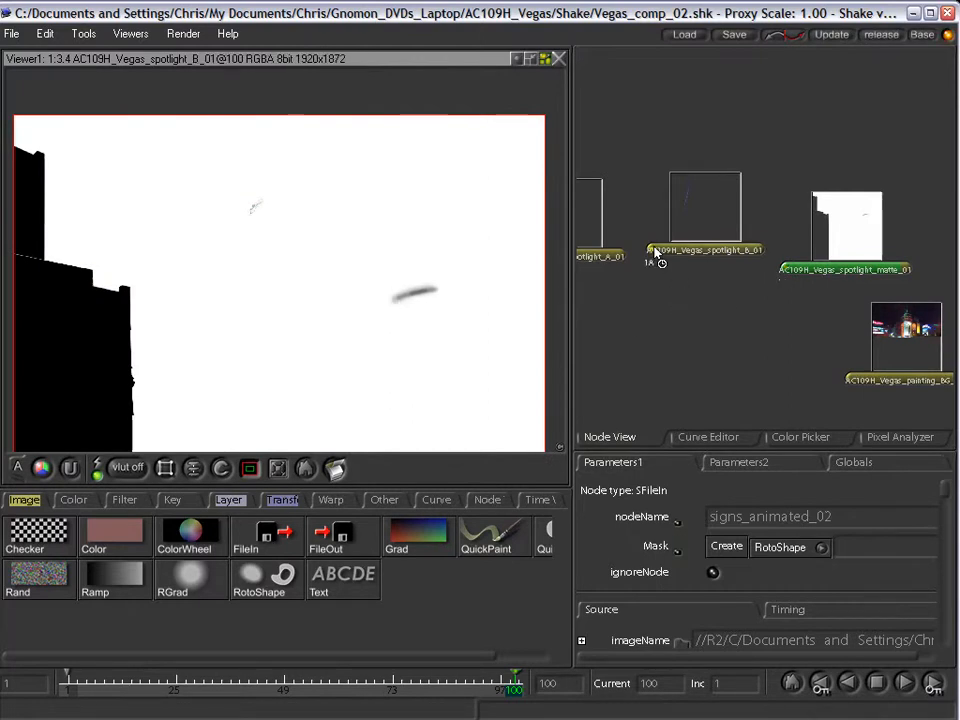
mouse_move(636, 285)
mouse_down()
mouse_move(743, 291)
mouse_move(698, 299)
mouse_move(793, 283)
mouse_up()
click(788, 223)
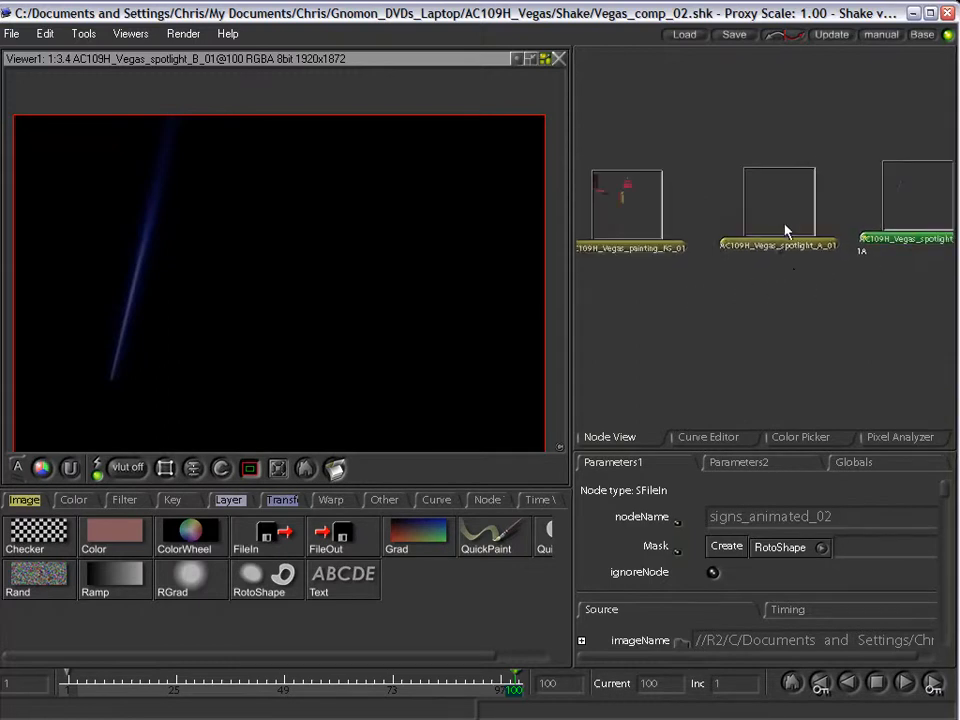
drag(785, 212, 792, 207)
click(731, 240)
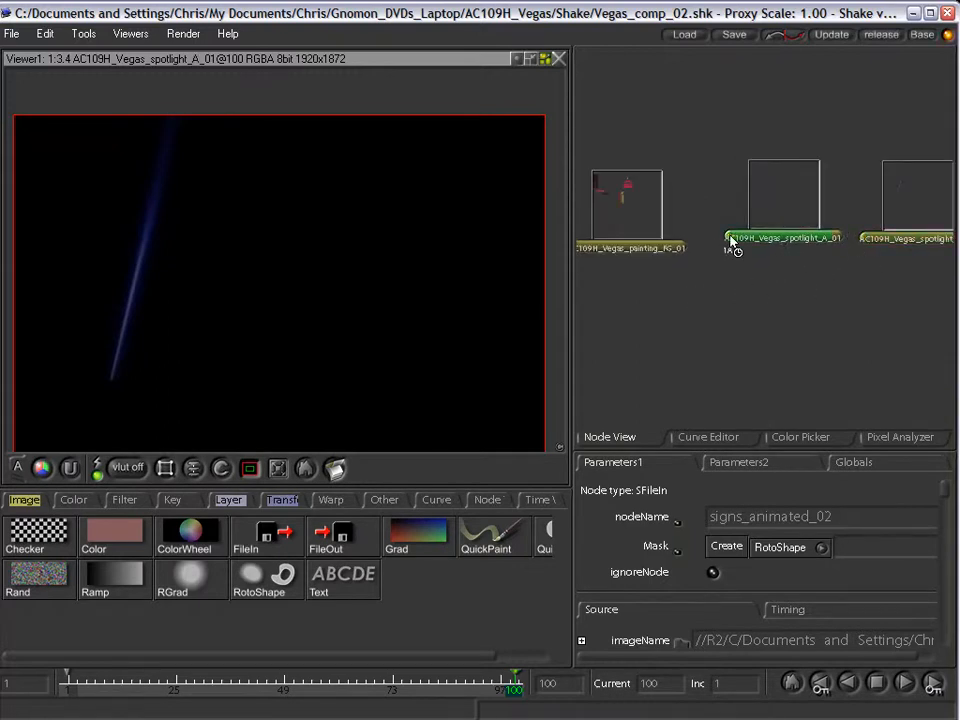
drag(752, 270, 811, 253)
drag(758, 202, 759, 197)
click(686, 224)
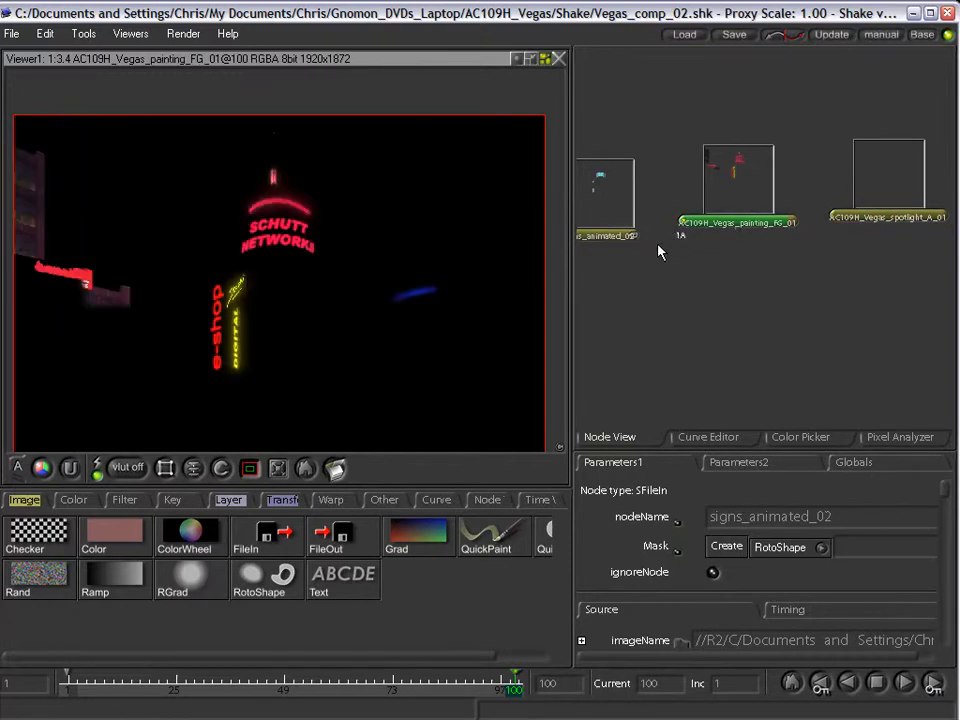
drag(675, 264, 738, 250)
click(640, 230)
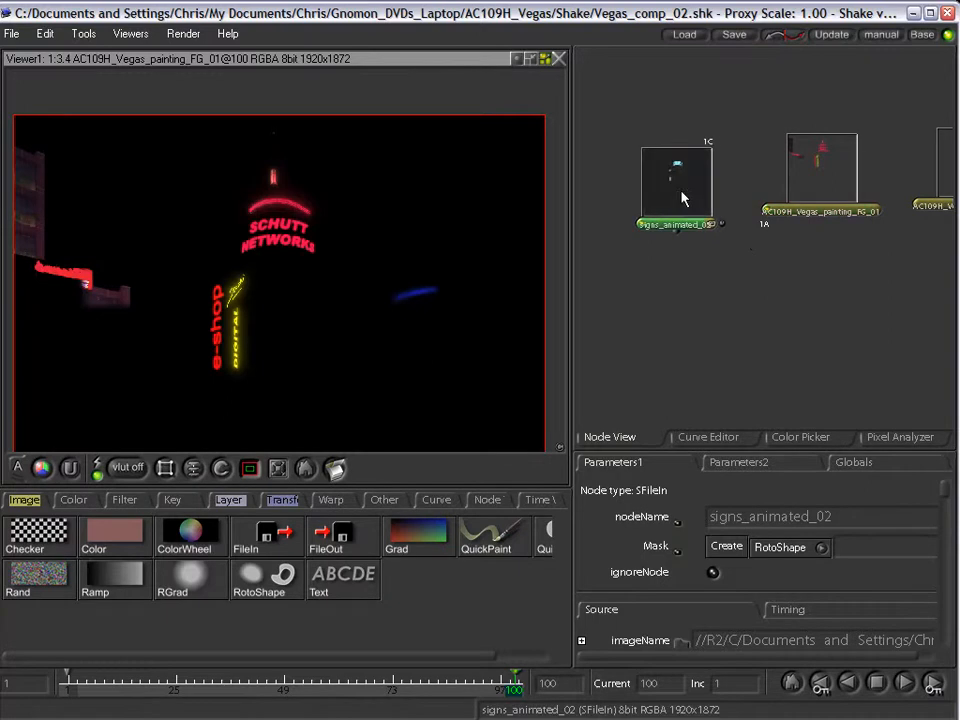
click(641, 230)
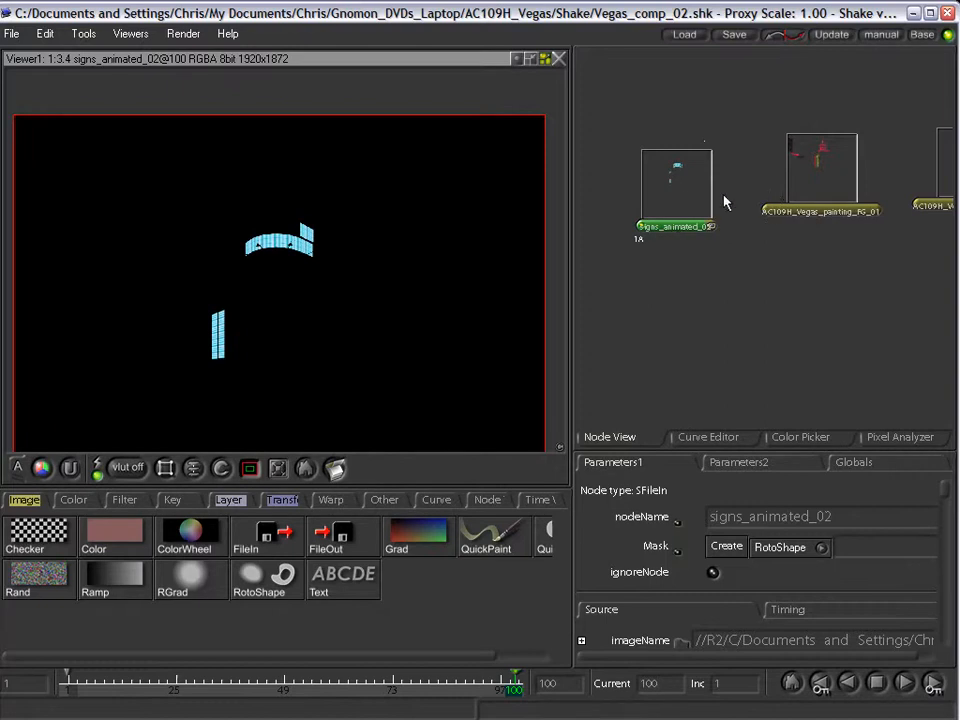
Rearrange the foreground painting and signs_animated_02 nodes so the two swap places in the tree.
mouse_move(810, 180)
mouse_down()
mouse_move(735, 260)
mouse_move(688, 274)
mouse_up()
drag(690, 203, 801, 195)
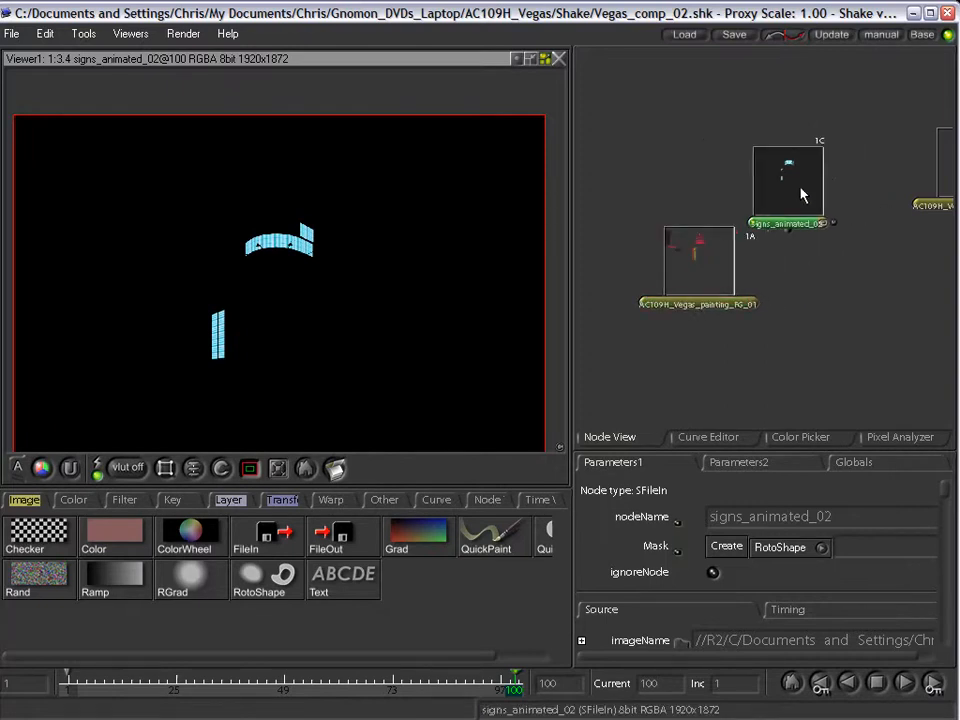
drag(737, 306, 708, 232)
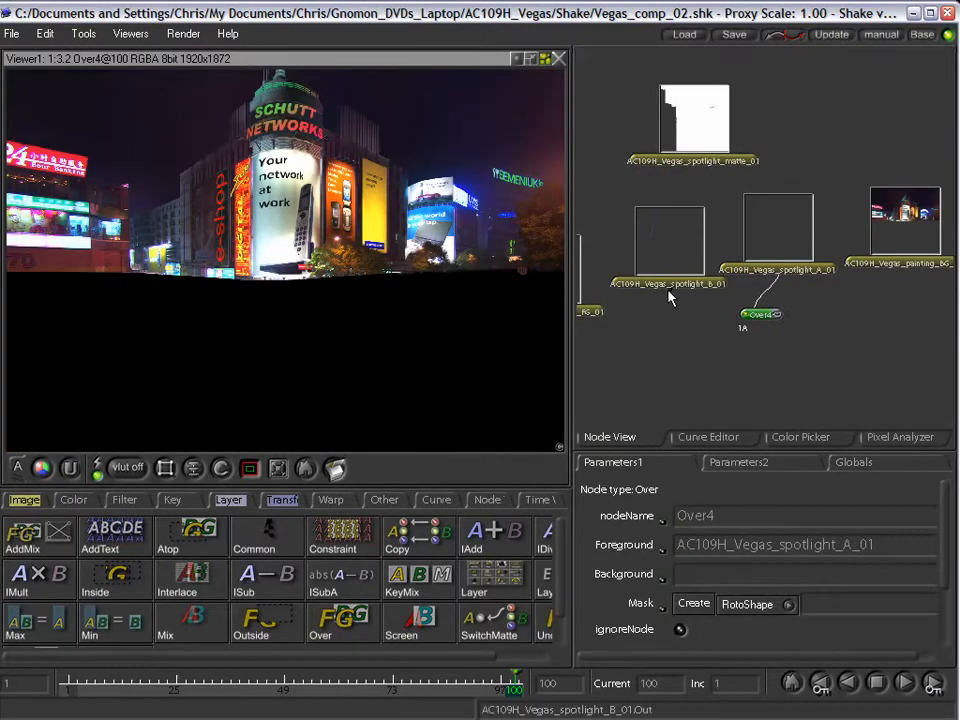
Connect spotlight B as the background of Over4 beneath spotlight A and tidy the positions of these nodes.
drag(716, 300, 771, 307)
drag(671, 239, 645, 250)
drag(771, 252, 765, 227)
drag(761, 317, 753, 319)
Add an Over placing the combined spotlights on the background painting, and another placing the foreground painting over that result.
click(333, 610)
drag(904, 272, 767, 343)
click(628, 251)
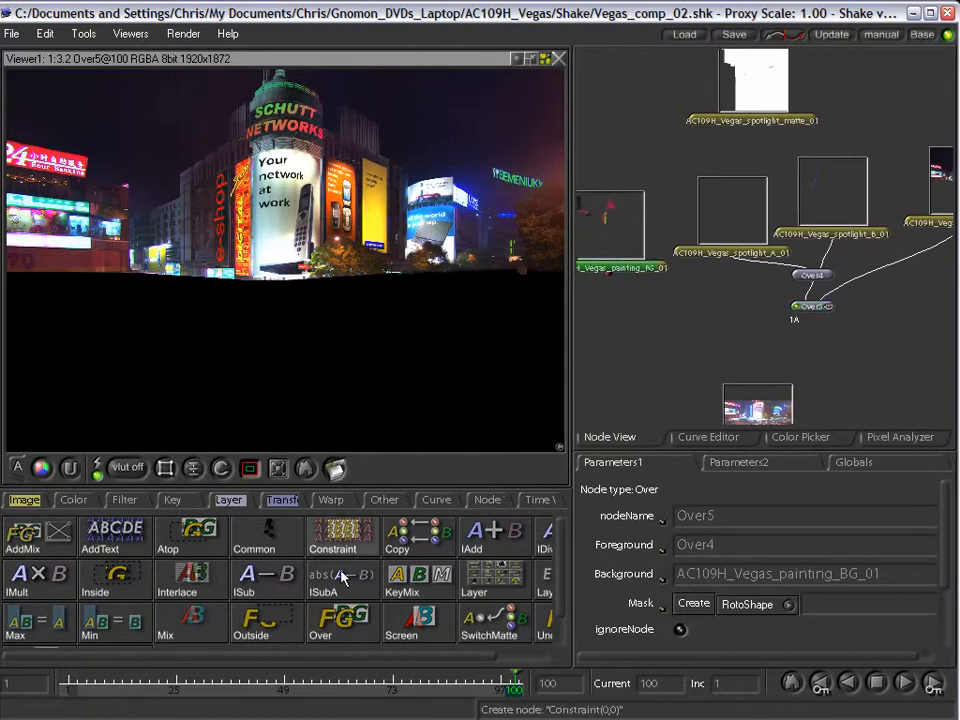
click(340, 618)
drag(610, 301, 663, 332)
drag(809, 315, 758, 170)
Connect the foreground painting composite Over6 into Over2 and display Over2.
drag(698, 289, 725, 267)
click(600, 348)
drag(791, 149, 691, 413)
drag(679, 323, 603, 109)
drag(708, 254, 674, 197)
click(646, 364)
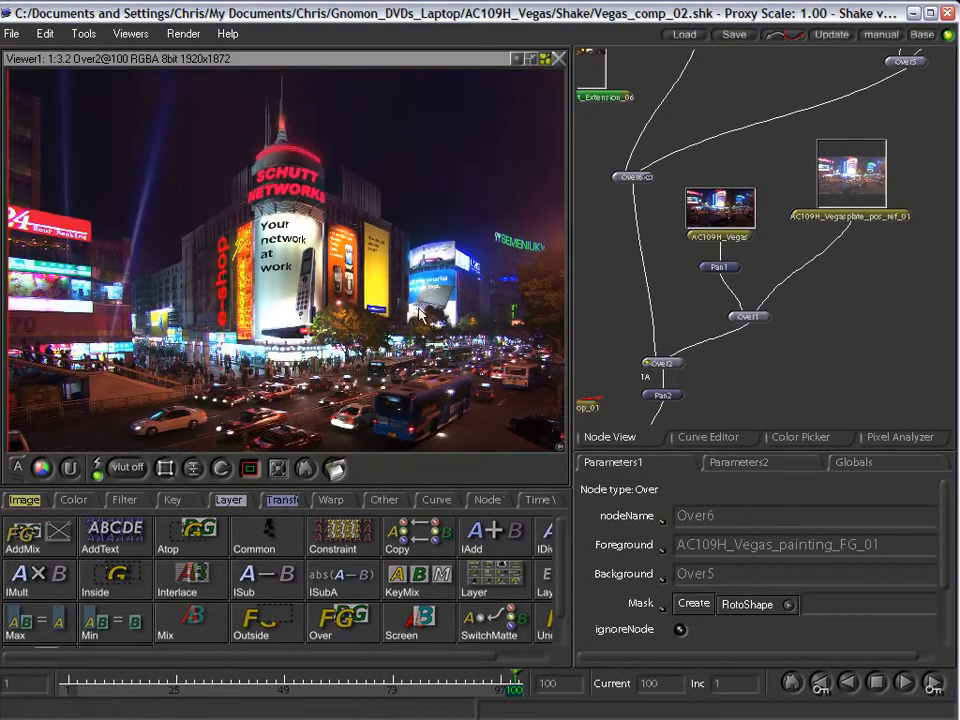
Compare the Over2 composite with the plate position reference and the Pan1 street plate.
key(1)
click(798, 216)
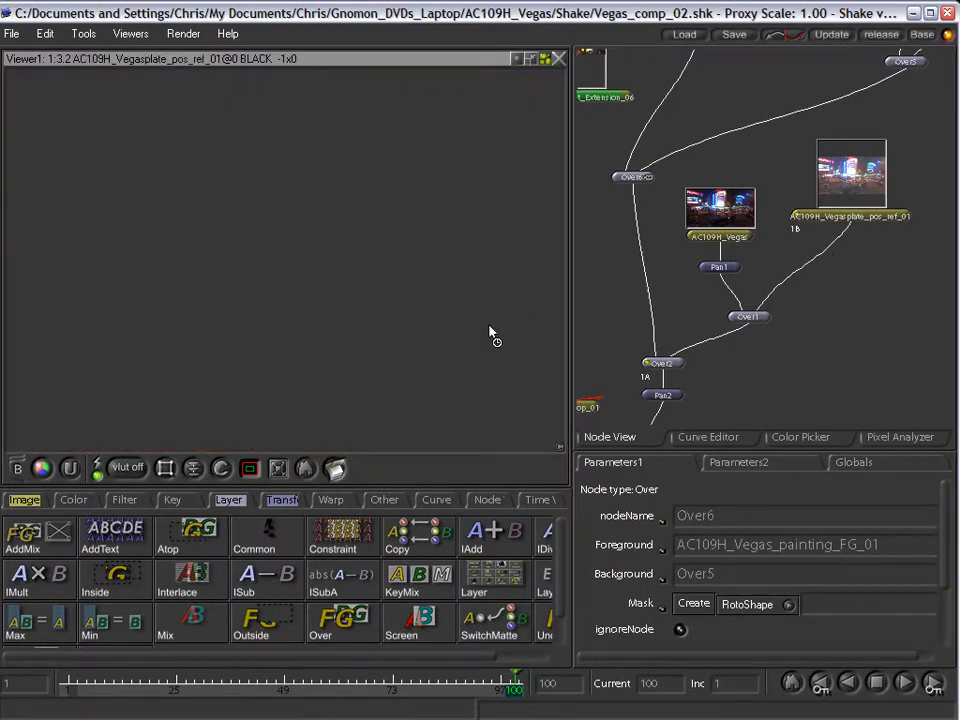
click(704, 267)
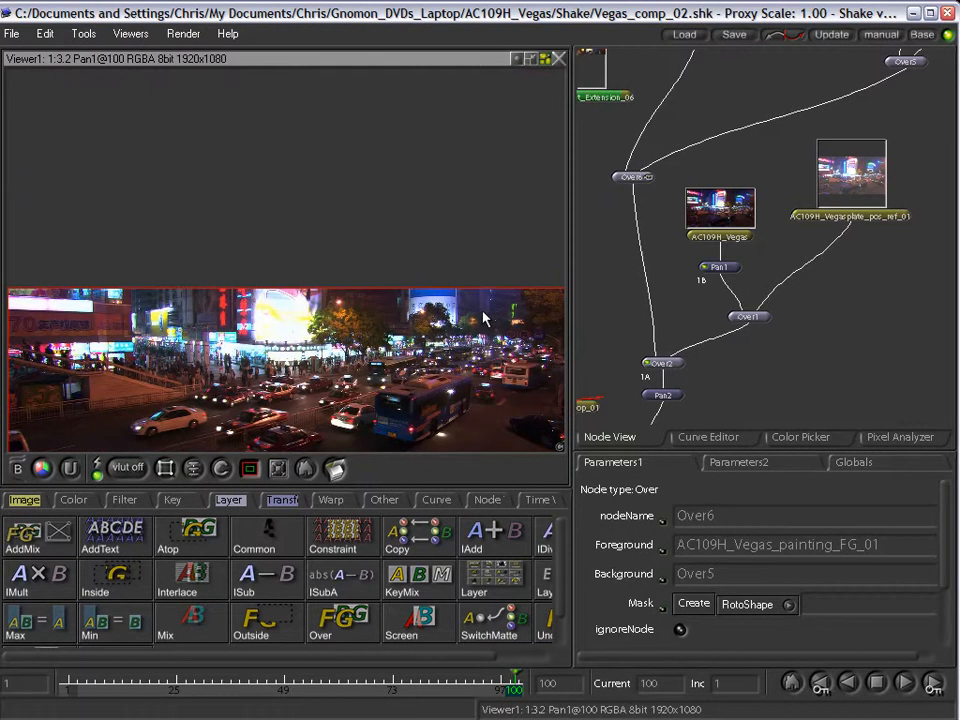
key(1)
Rearrange the spotlight, Over4 and spotlight matte nodes to leave room between Over4 and Over5.
drag(772, 54, 634, 340)
drag(683, 300, 686, 235)
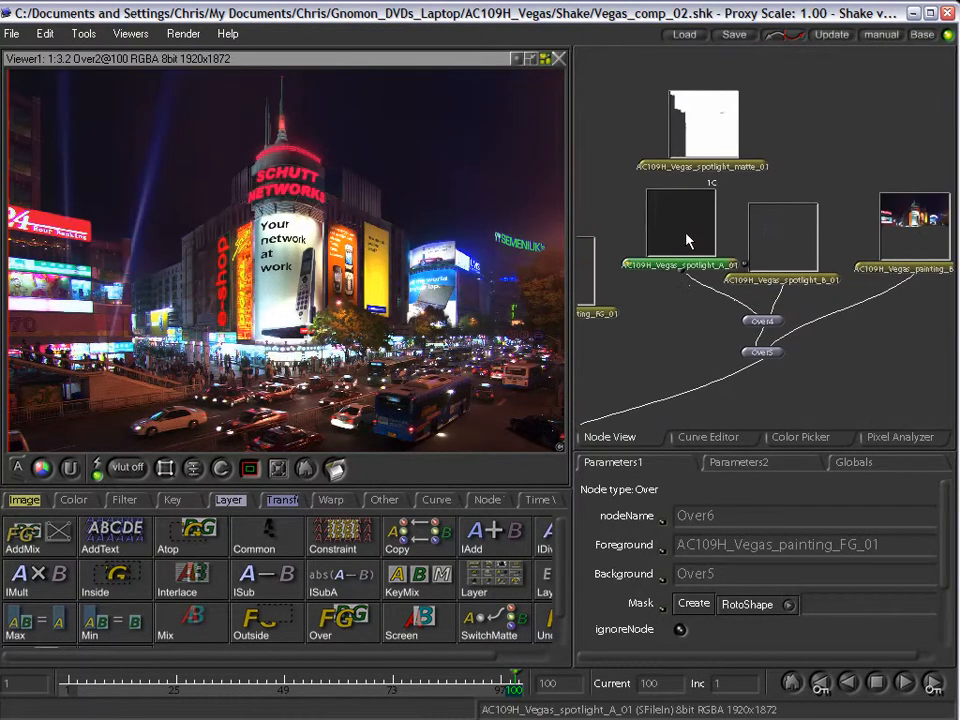
drag(821, 333, 700, 252)
drag(789, 226, 879, 111)
Insert a Fade after Over4, mask it with the spotlight matte and set its value to 0.
click(708, 222)
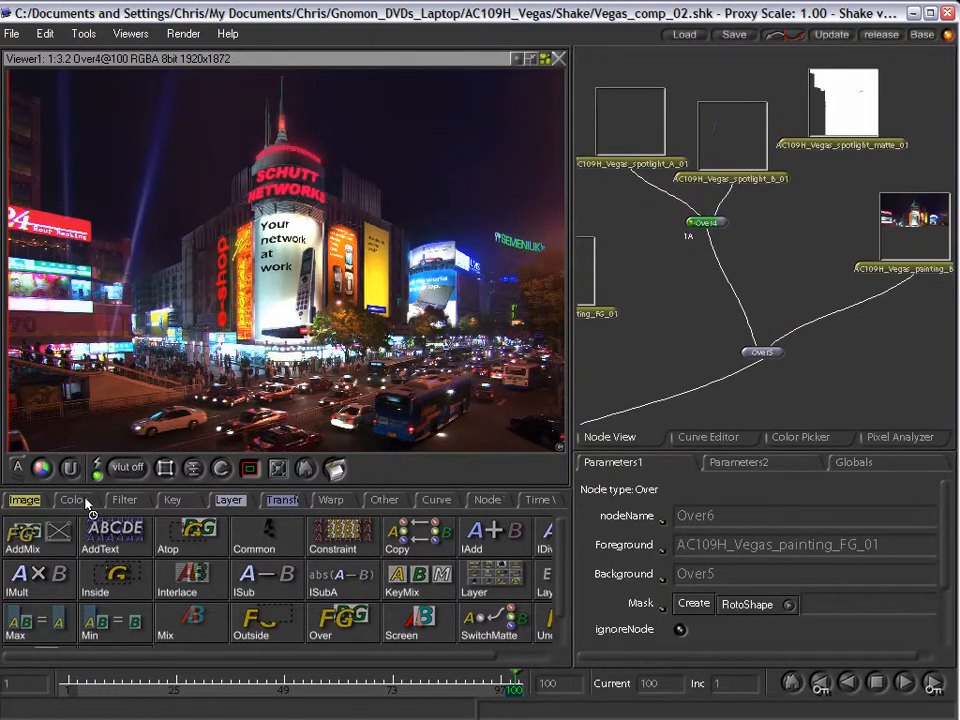
click(72, 500)
click(400, 578)
drag(790, 217, 728, 255)
drag(920, 645, 638, 628)
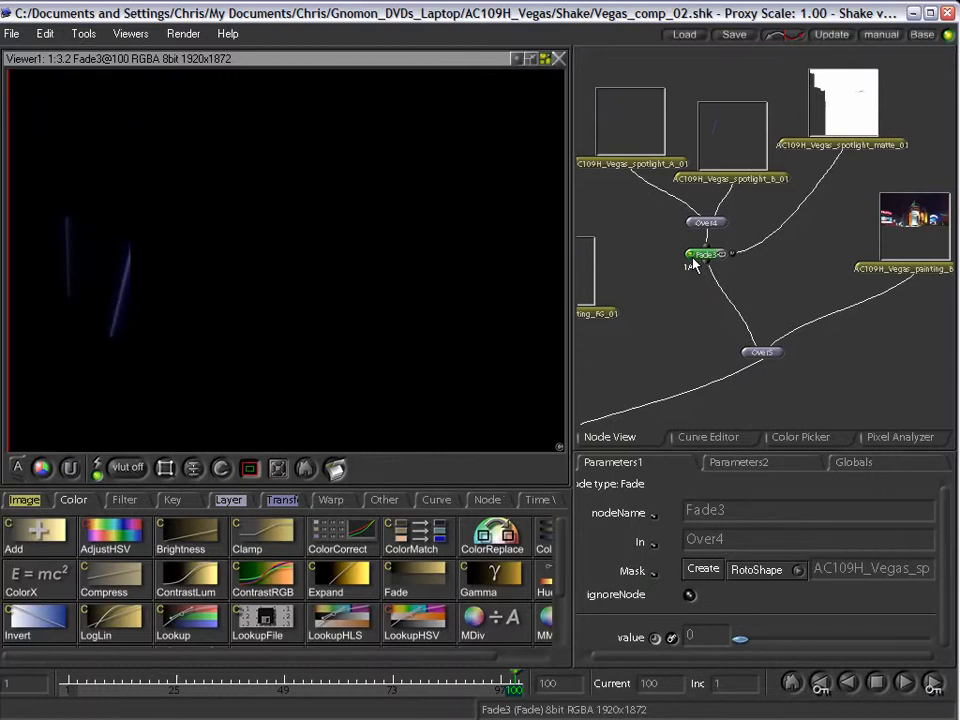
Insert an Invert node between the spotlight matte and the Fade3 mask, and check the result at Over2.
click(848, 115)
click(37, 617)
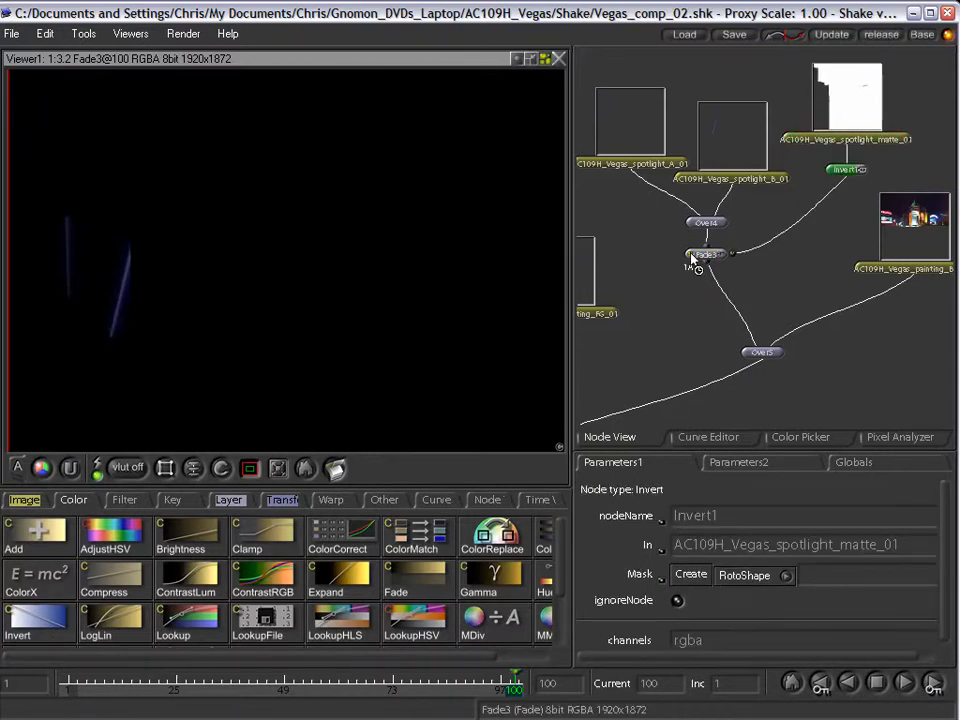
drag(712, 278, 878, 110)
drag(691, 331, 680, 143)
click(664, 302)
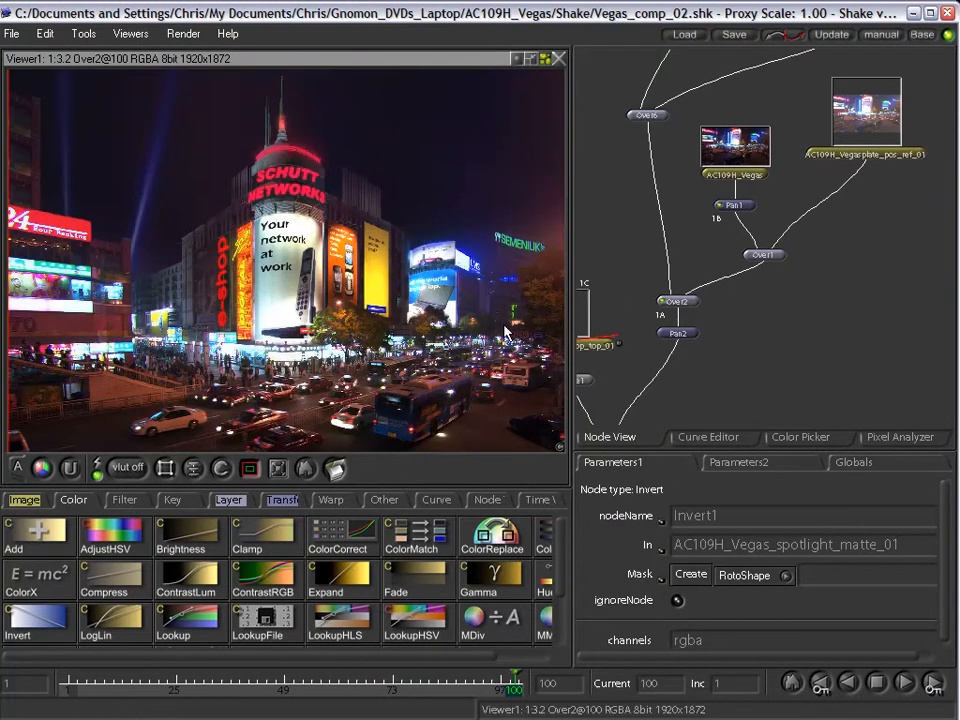
drag(748, 339, 750, 345)
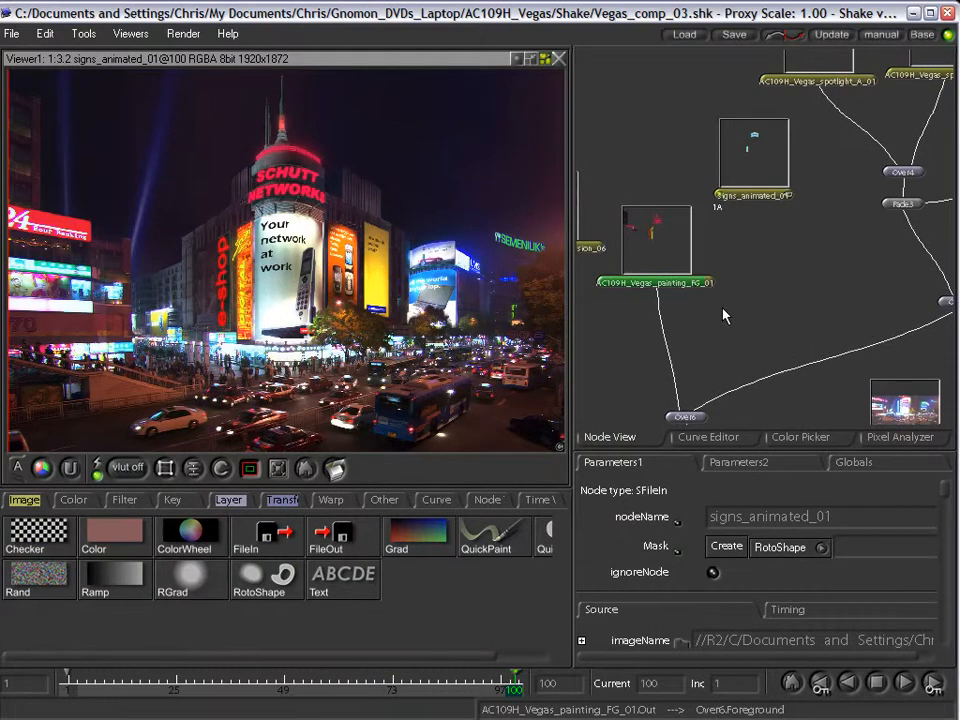
Add an Over with signs_animated_01 as foreground and Over5 as background, feeding it into the background of Over6.
drag(740, 175, 740, 186)
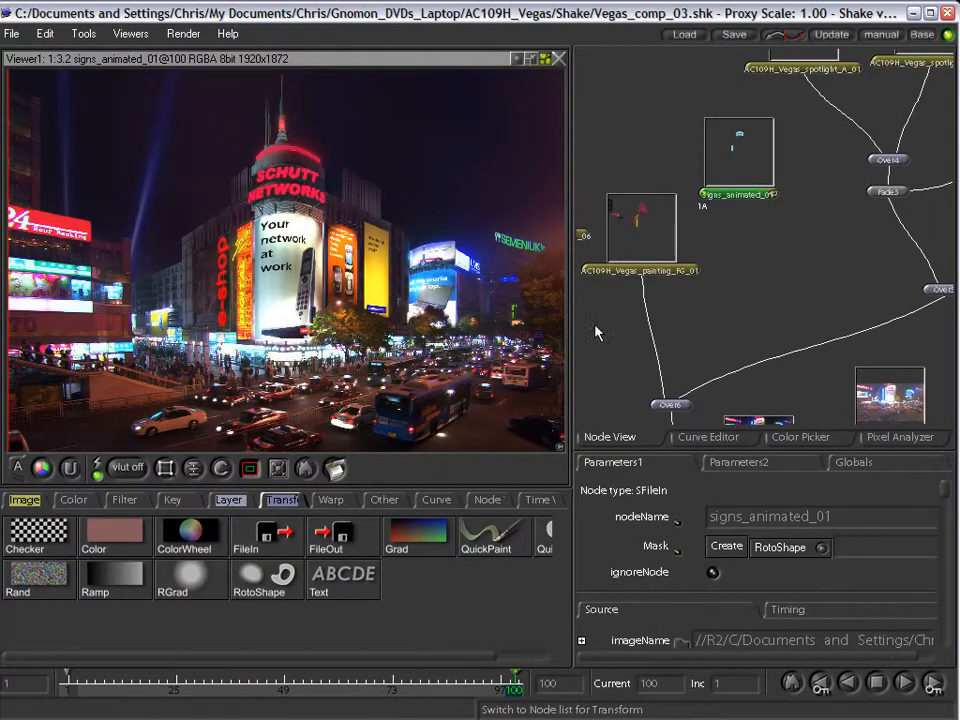
click(231, 499)
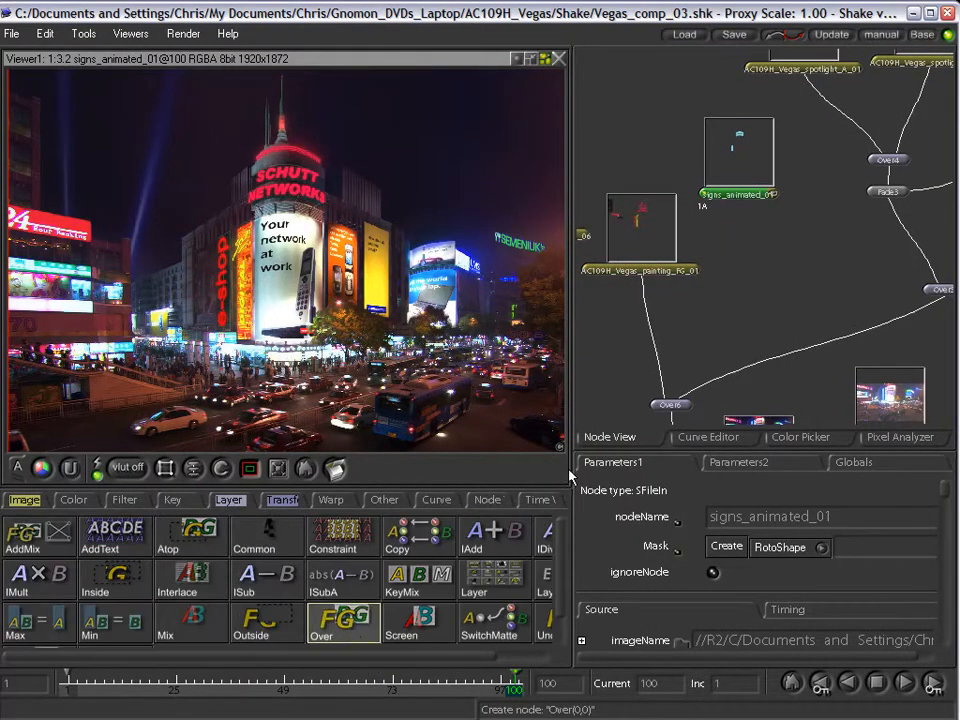
click(322, 624)
drag(750, 229, 805, 302)
drag(944, 298, 664, 404)
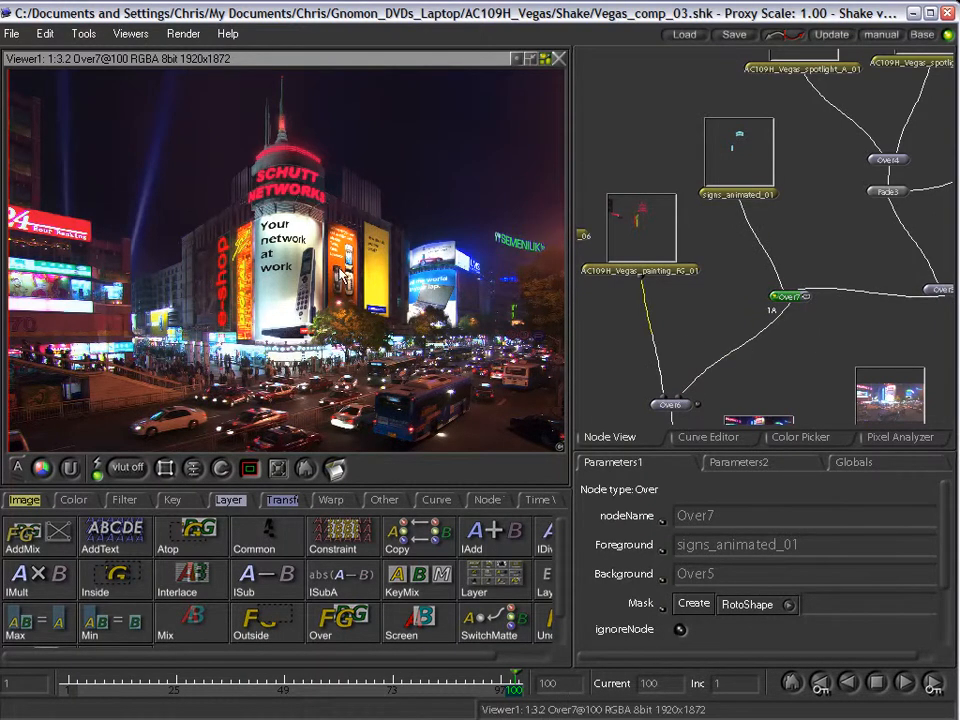
click(656, 405)
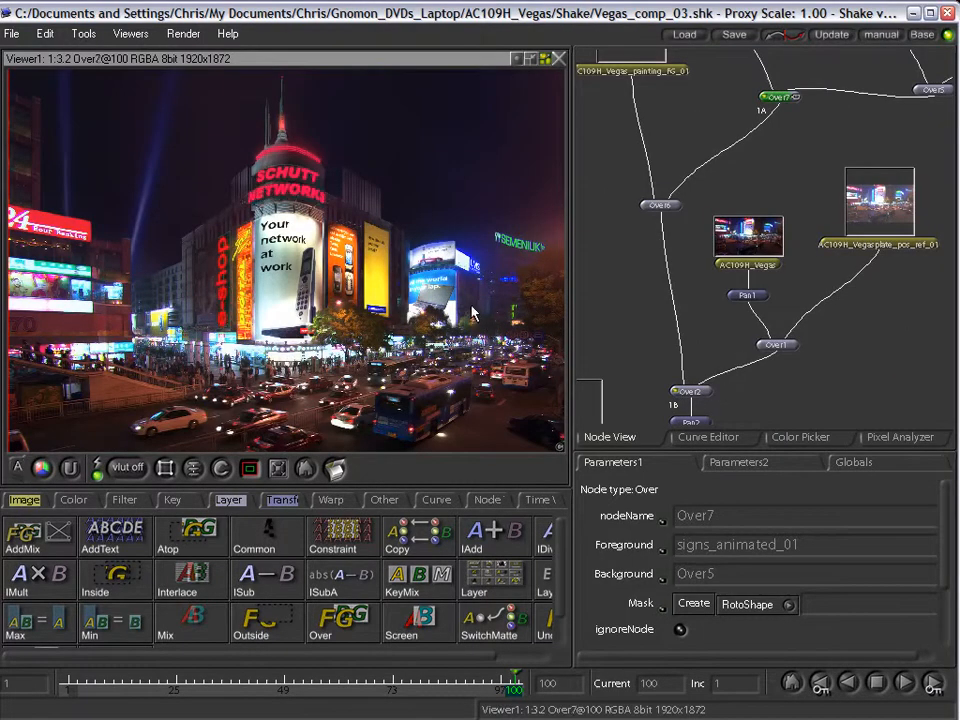
Make two copies of the signs_animated_01 node and arrange the three sign nodes side by side.
drag(638, 156, 650, 500)
drag(734, 384, 836, 231)
double_click(711, 251)
drag(671, 208, 657, 216)
key(Delete)
drag(776, 243, 664, 258)
mouse_move(789, 281)
mouse_down()
mouse_move(684, 294)
mouse_move(681, 318)
mouse_up()
mouse_move(748, 230)
mouse_down()
mouse_move(687, 208)
mouse_move(696, 178)
mouse_move(848, 267)
mouse_up()
key(ctrl+v)
key(ctrl+v)
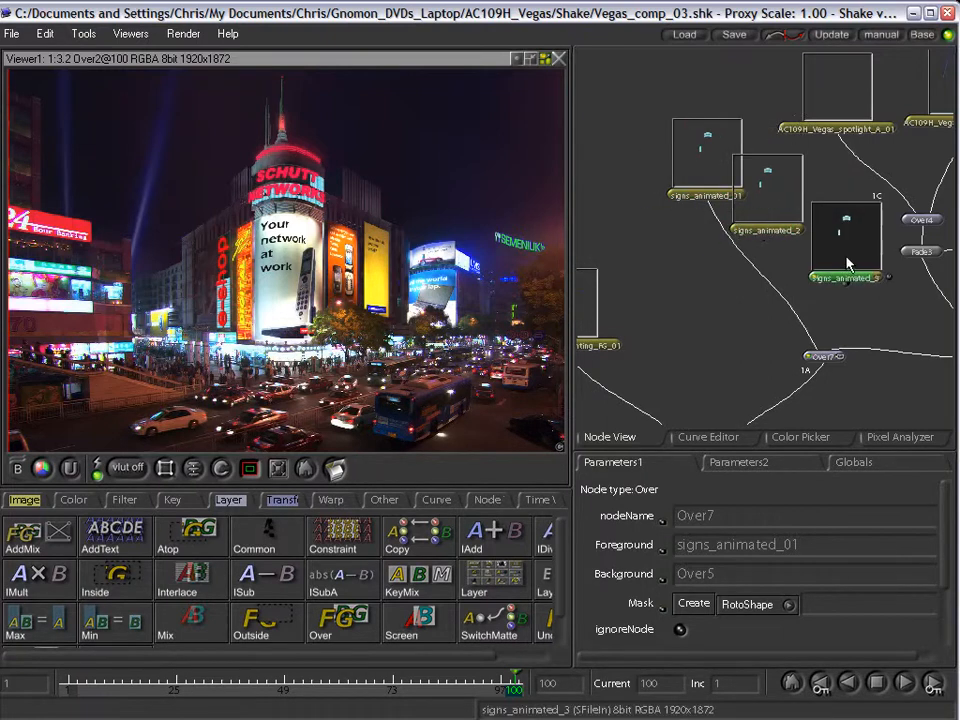
drag(660, 153, 636, 161)
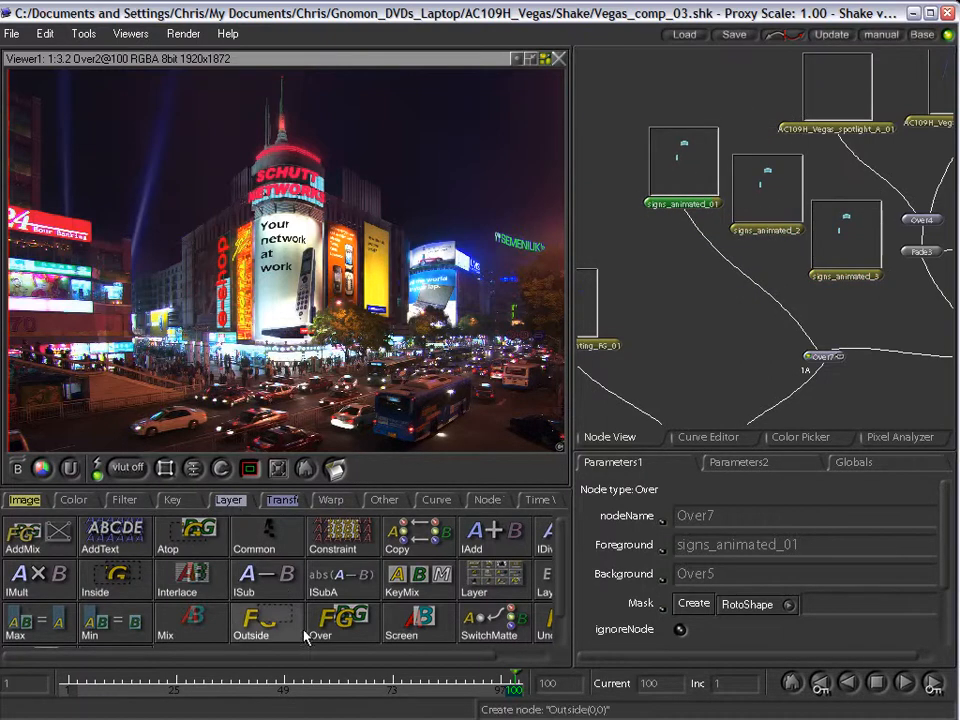
Combine the three animated sign nodes with two chained Over nodes feeding into Over7.
click(335, 622)
drag(766, 238, 727, 318)
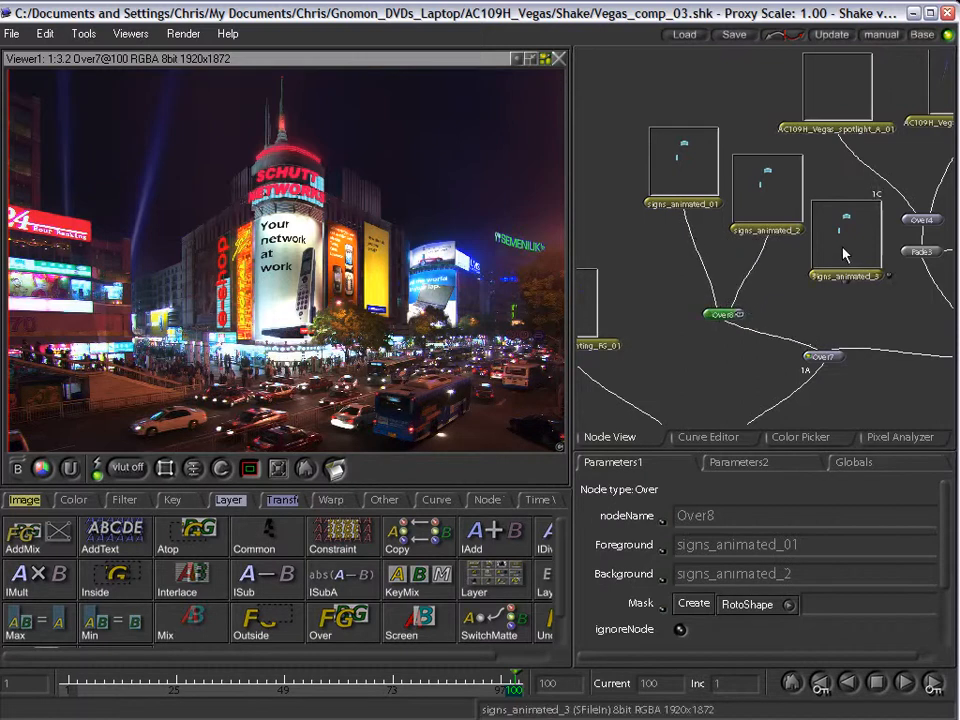
click(335, 622)
drag(768, 320, 746, 294)
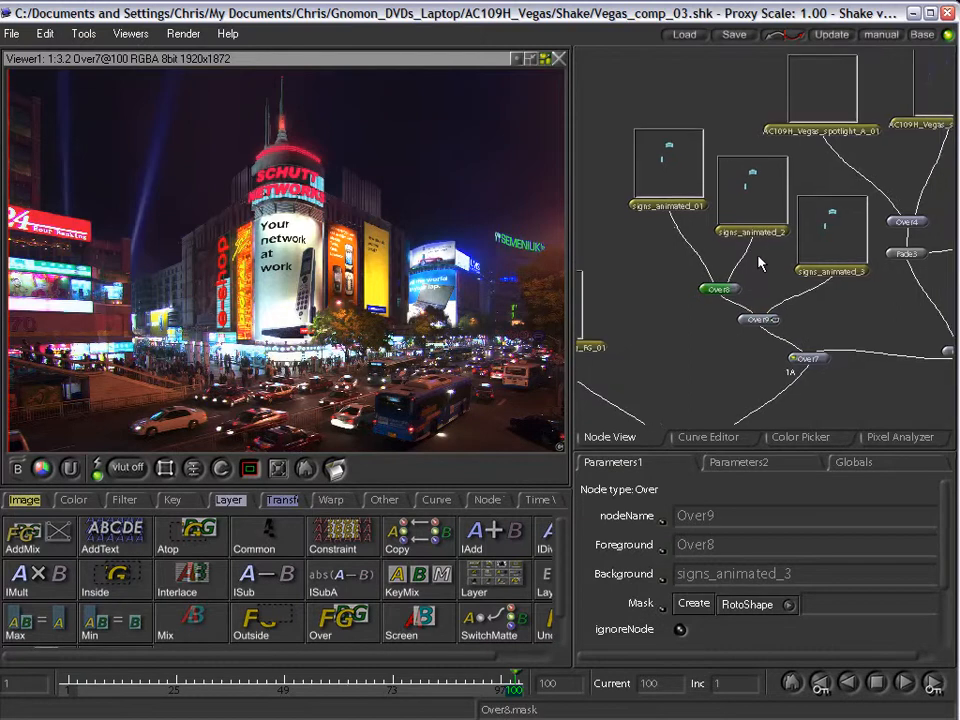
Enlarge the node view and spread out the spotlight, signs and painting nodes into a clearer tree layout.
key(space)
click(420, 171)
drag(420, 171, 417, 157)
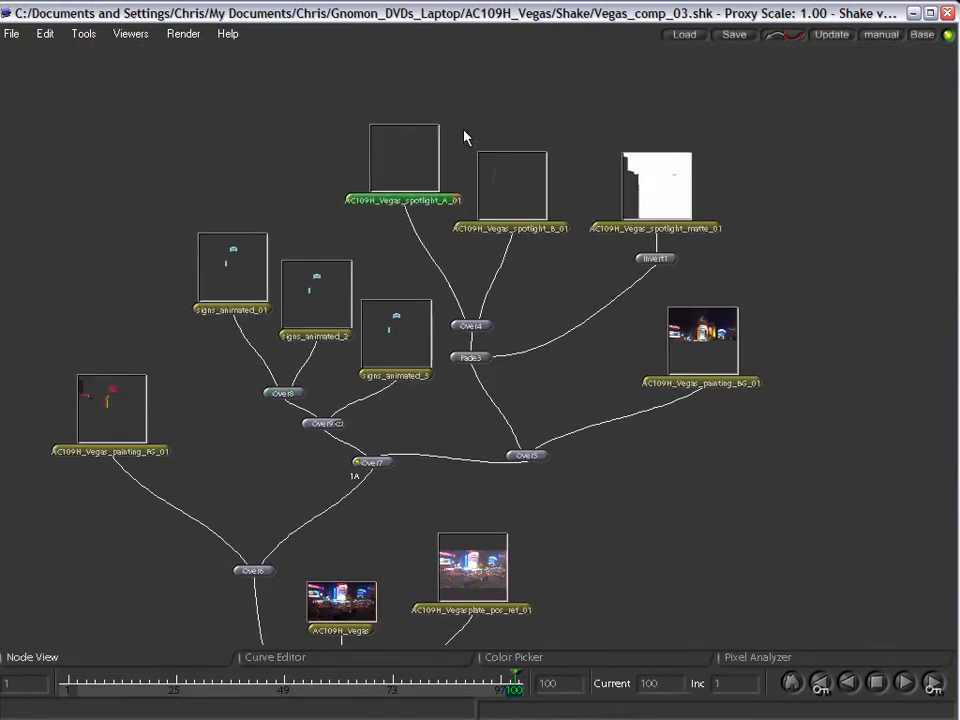
drag(369, 249, 236, 446)
drag(375, 290, 239, 150)
drag(801, 346, 782, 372)
drag(776, 219, 589, 326)
drag(585, 281, 546, 225)
click(702, 220)
drag(663, 238, 692, 209)
drag(705, 289, 765, 259)
drag(542, 214, 514, 204)
drag(650, 307, 632, 307)
Disable the two copied sign nodes, signs_animated_2 and signs_animated_3, and restore the normal window layout.
double_click(643, 255)
double_click(754, 266)
key(i)
key(space)
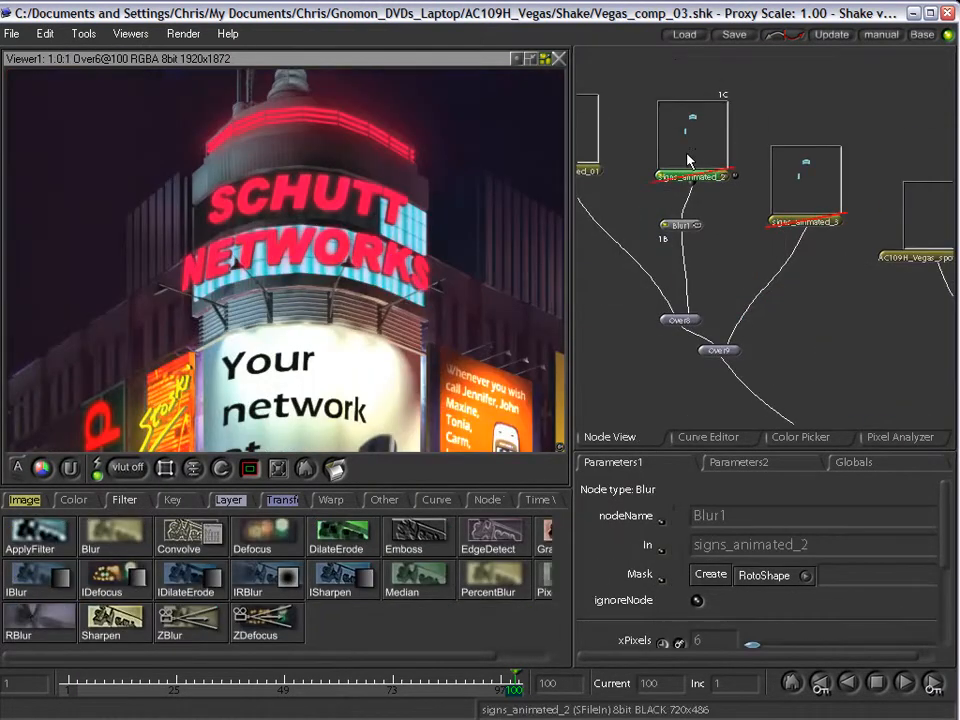
Load Over6 into the second viewer buffer and flip repeatedly between both buffers to compare the signs.
key(1)
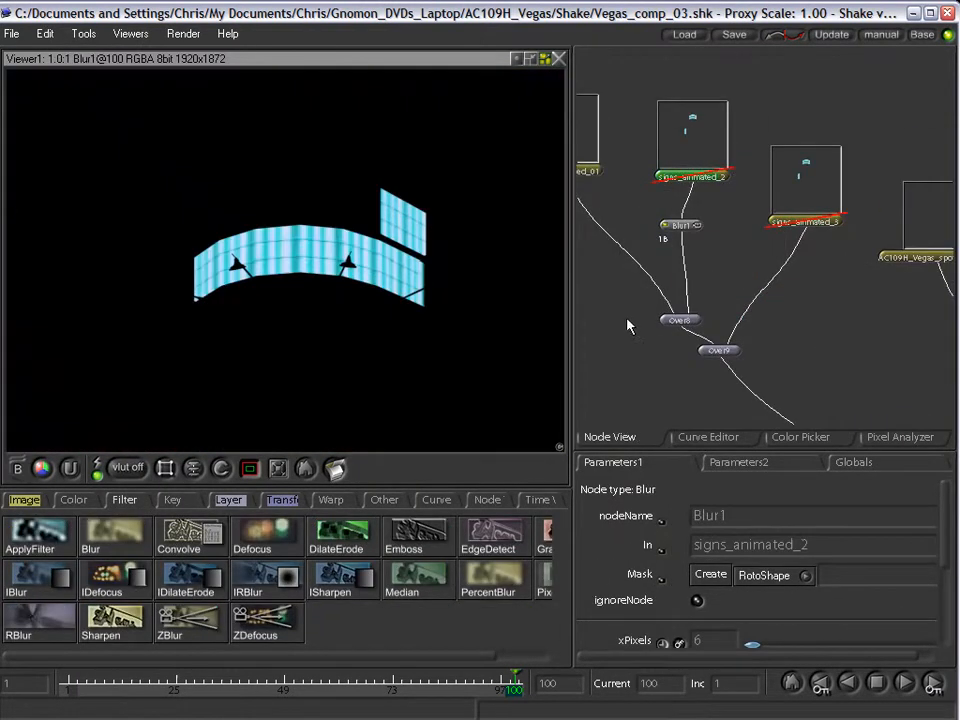
drag(628, 326, 712, 96)
drag(846, 374, 793, 332)
click(798, 357)
key(1)
key(1)
key(1)
key(1)
key(1)
key(1)
key(1)
key(1)
key(1)
key(1)
key(1)
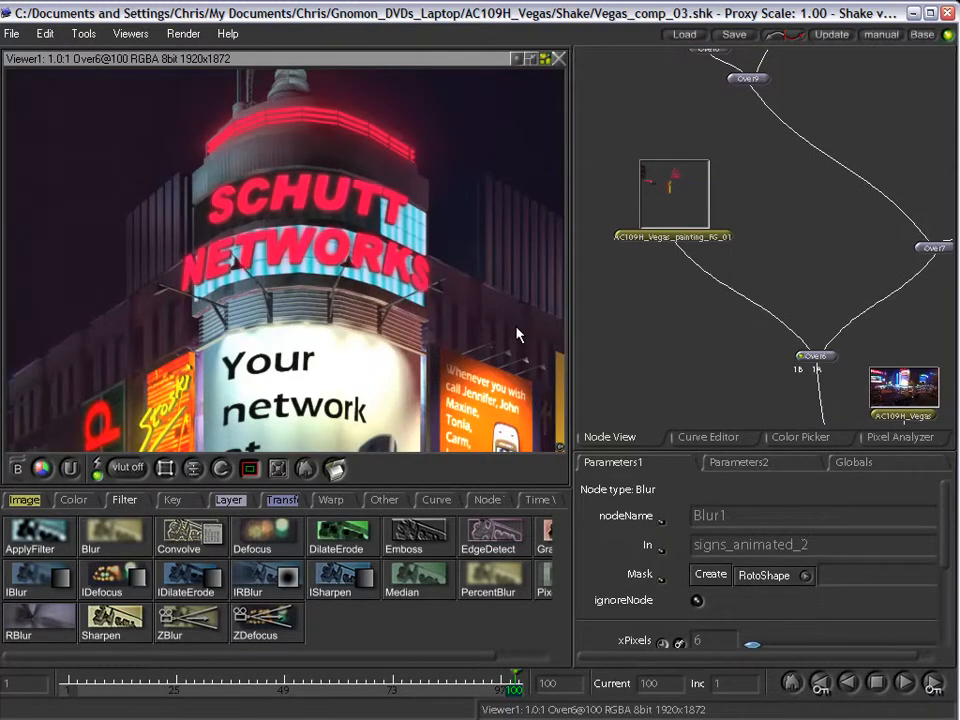
Re-enable the signs_animated_2 node.
drag(769, 219, 722, 446)
drag(681, 116, 672, 107)
key(i)
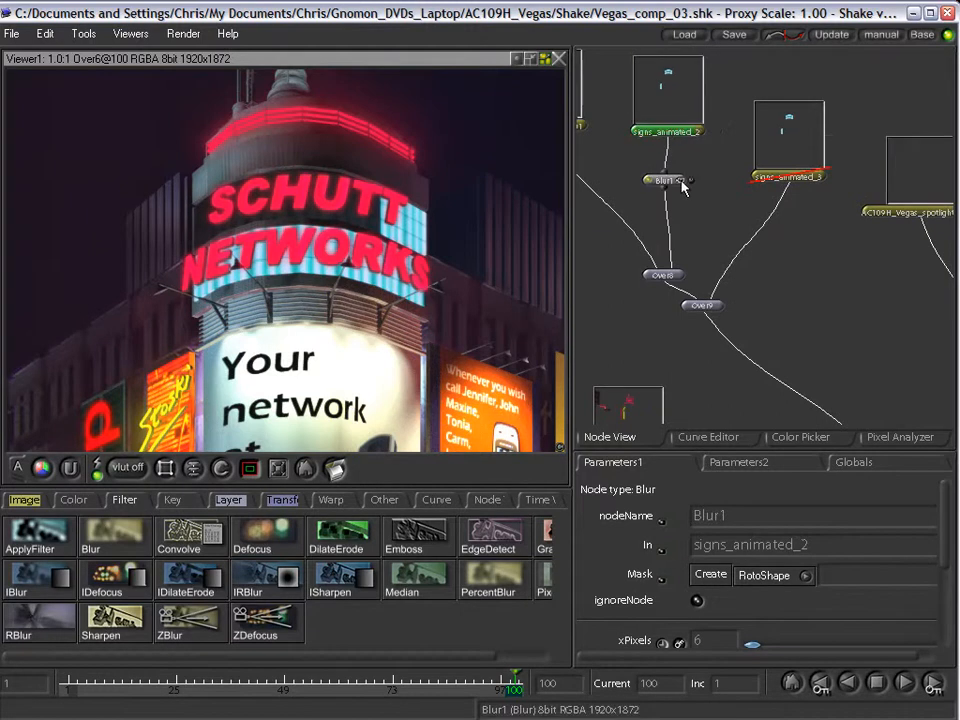
Set the xPixels value of Blur1 to 8.
click(715, 648)
text(=8)
key(BackSpace)
key(BackSpace)
key(BackSpace)
text(8)
key(Return)
drag(777, 360, 780, 190)
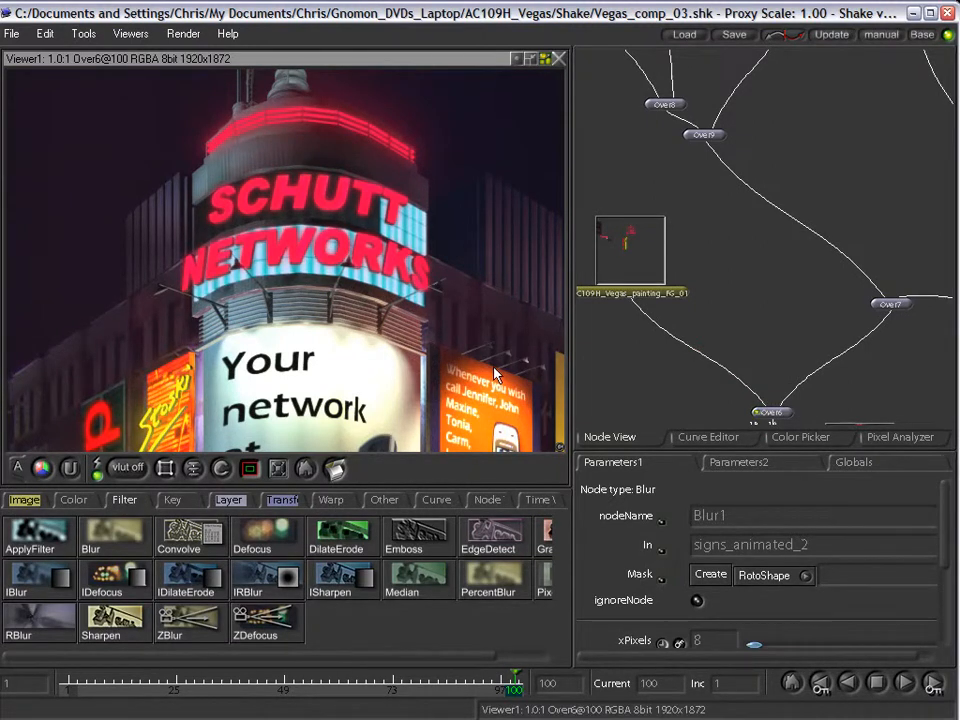
Re-enable signs_animated_3 and add a Blur node after it with xPixels set to 20.
drag(790, 133, 758, 298)
click(764, 162)
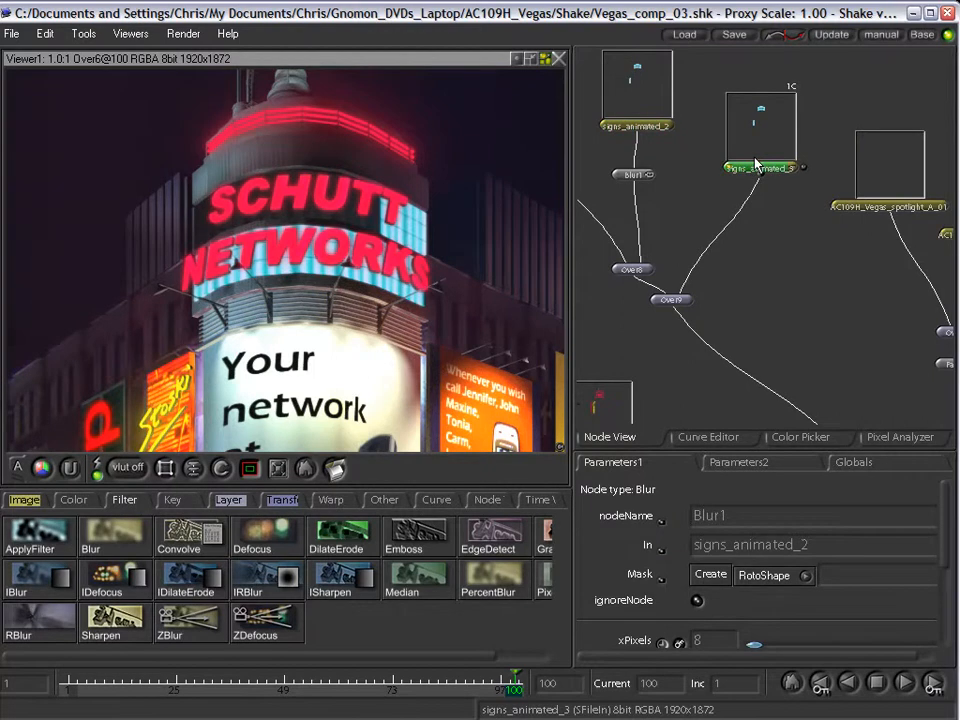
click(112, 533)
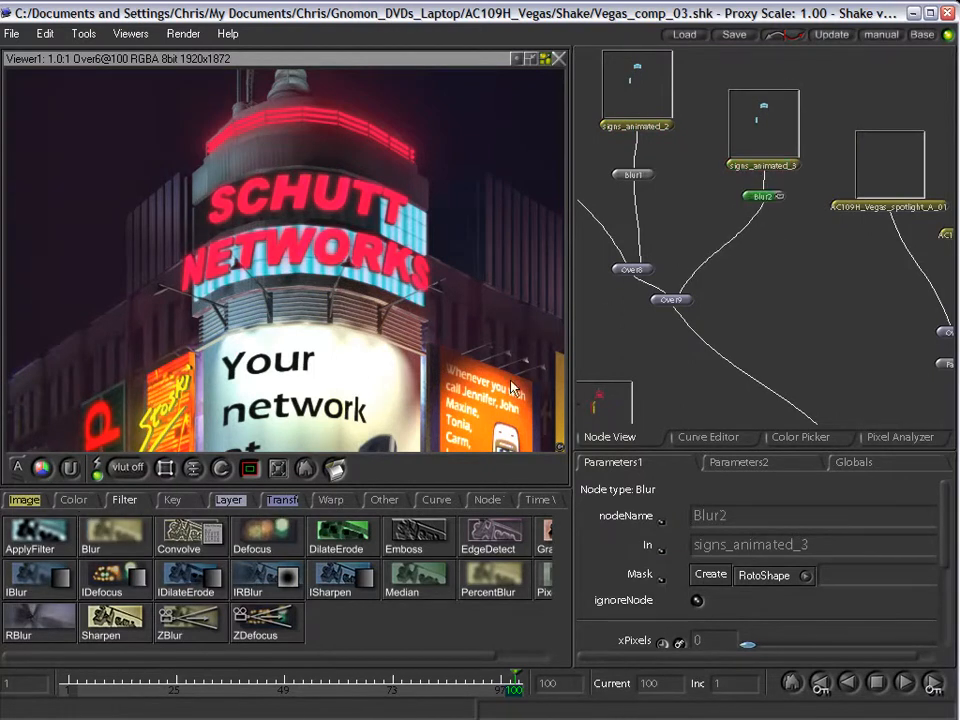
text(20)
key(Return)
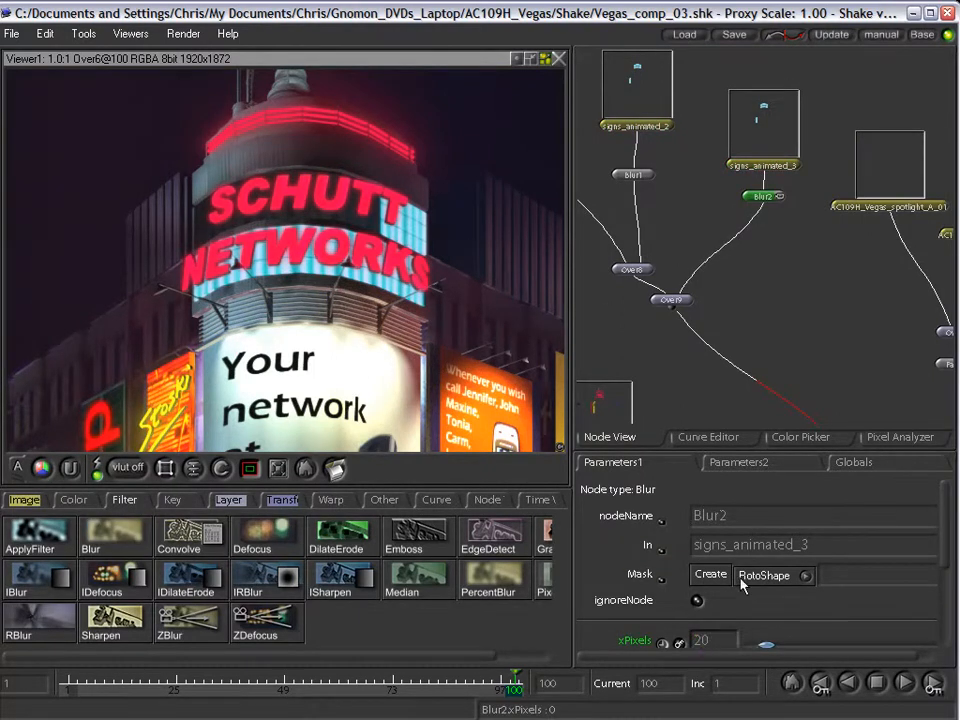
Set the xPixels value of Blur2 to 40 and reload Over6 in the viewer.
drag(713, 360, 728, 184)
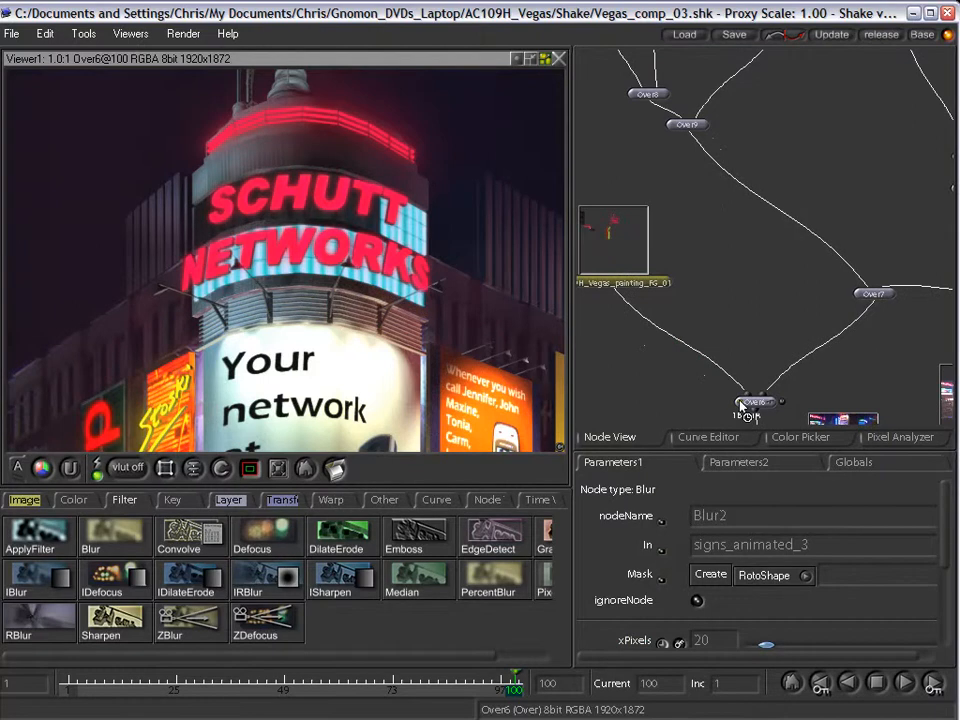
drag(797, 225, 737, 211)
double_click(723, 641)
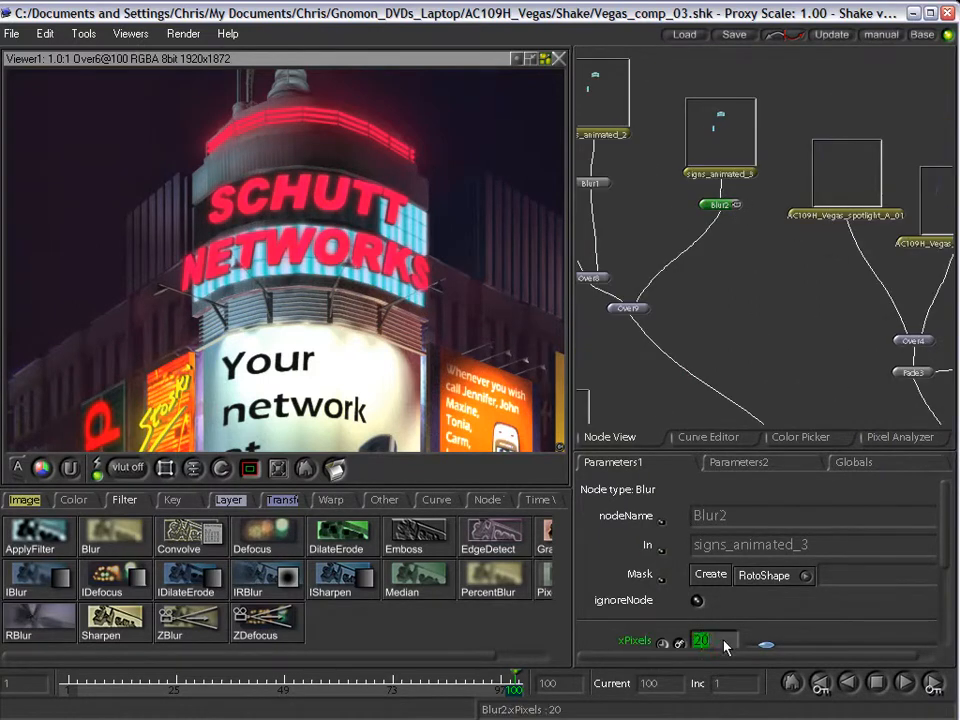
text(40)
key(Return)
drag(750, 280, 759, 125)
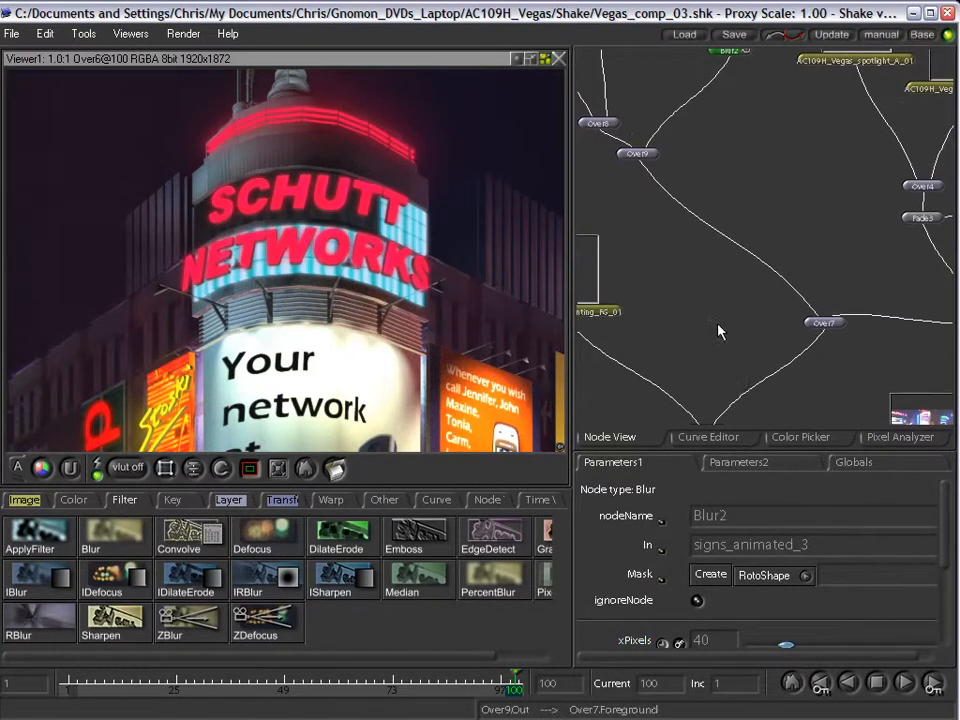
drag(720, 318, 730, 247)
drag(708, 362, 720, 316)
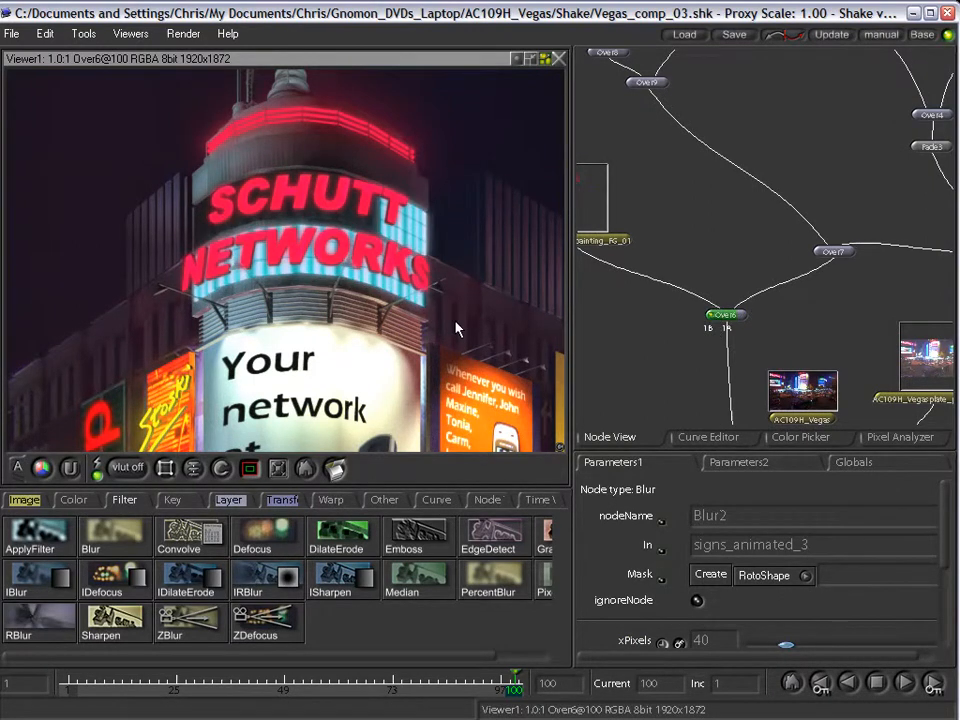
drag(752, 144, 711, 357)
click(73, 499)
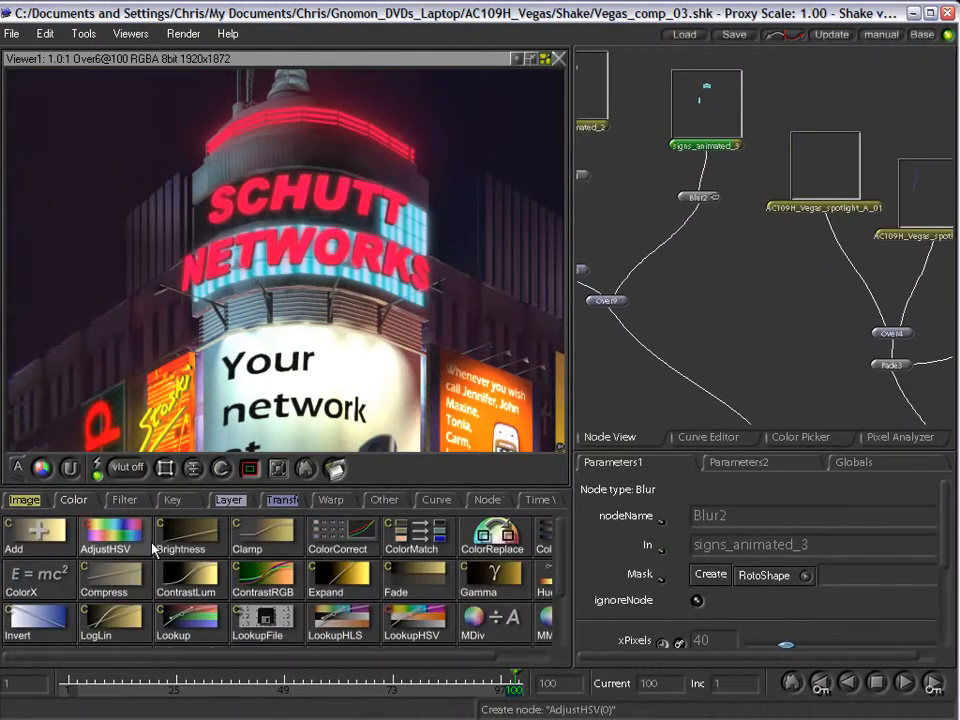
click(395, 585)
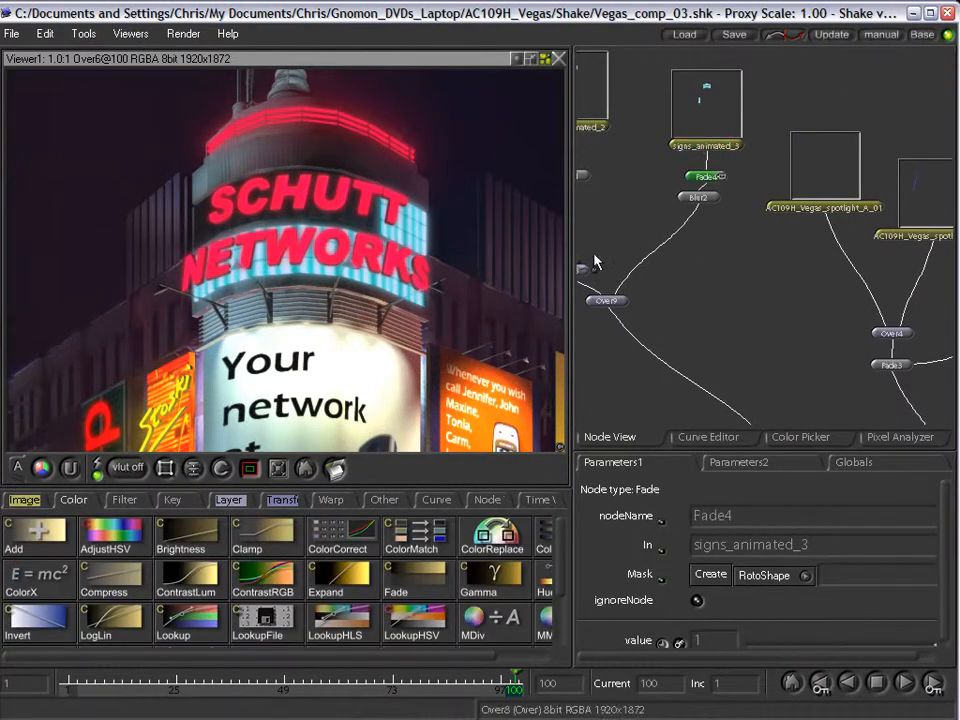
key(Delete)
Add a Fade node after Blur2, set Blur2's xPixels to 60 and reload Over6 in the viewer.
click(702, 199)
click(397, 582)
click(712, 197)
click(723, 643)
text(60)
key(Return)
drag(703, 294, 683, 64)
click(651, 303)
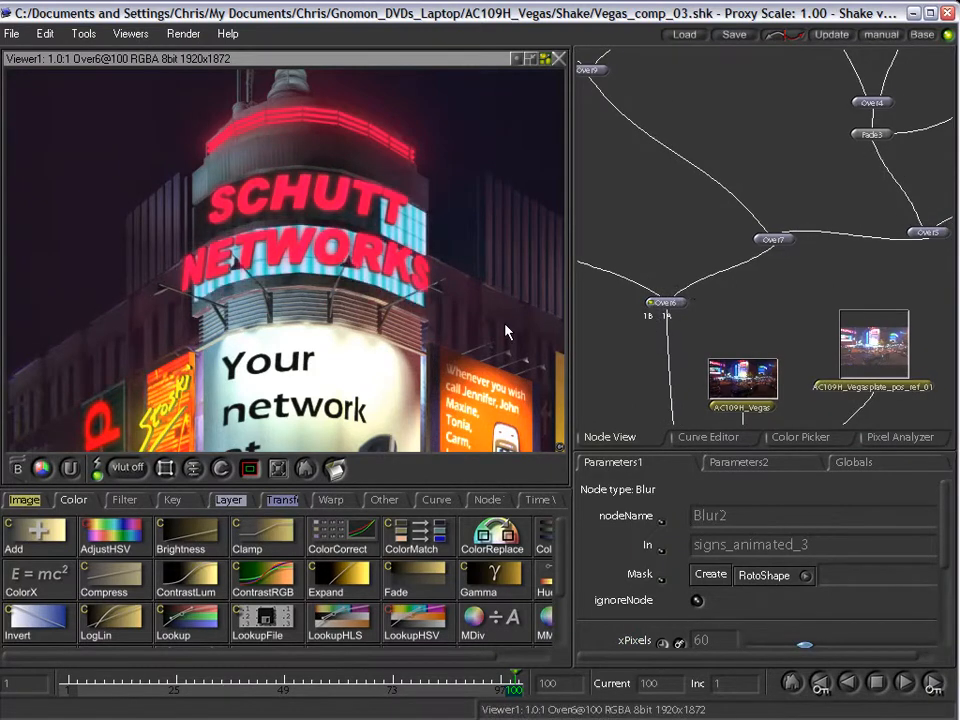
Load the Over1 street plate into the second viewer buffer and flip repeatedly between it and the Over6 composite.
drag(638, 396, 644, 355)
click(728, 389)
drag(718, 394, 733, 216)
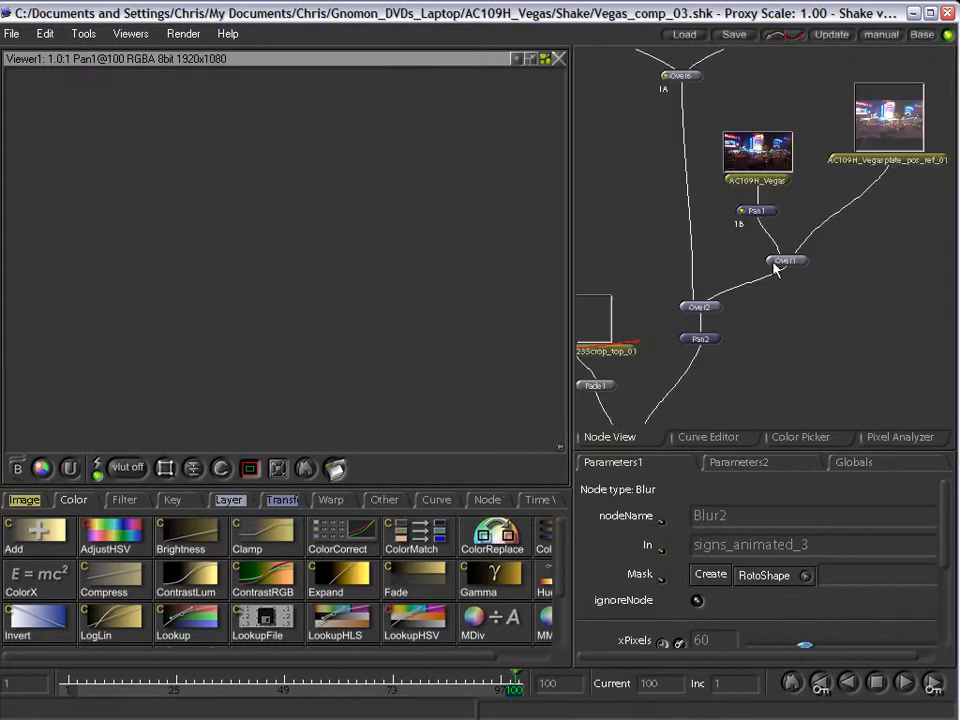
click(772, 262)
key(1)
key(1)
key(1)
key(1)
key(1)
drag(400, 328, 424, 326)
Duplicate signs_animated_2 with its Blur node and place the copy between signs_animated_2 and signs_animated_3.
drag(692, 120, 688, 388)
drag(757, 96, 875, 313)
drag(699, 214, 705, 148)
drag(724, 191, 777, 181)
drag(808, 264, 652, 138)
drag(656, 132, 611, 117)
click(817, 160)
key(ctrl+v)
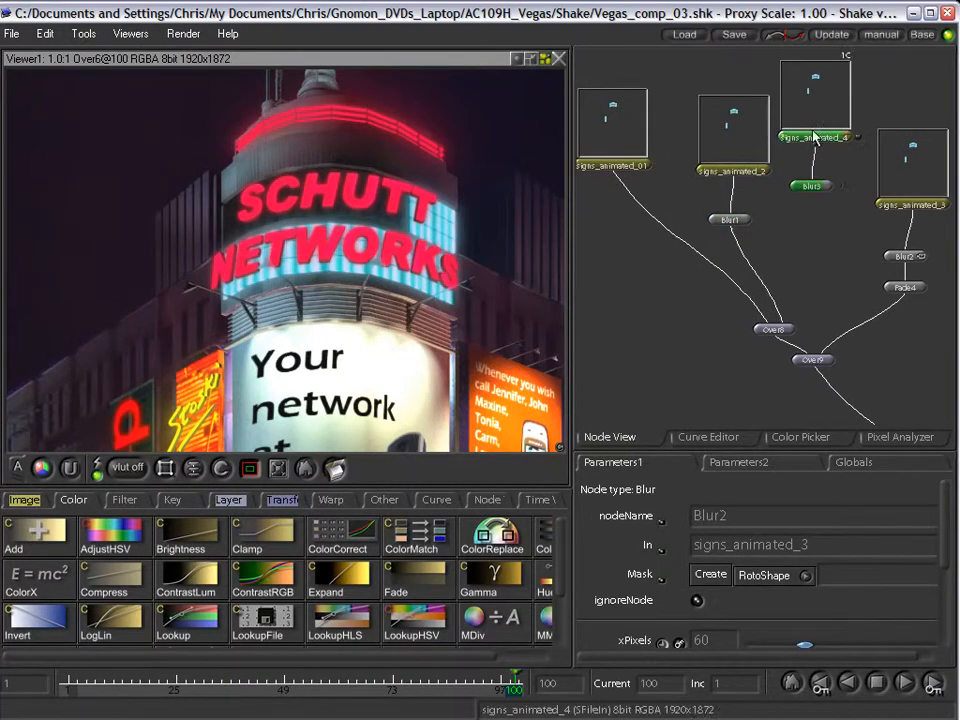
drag(814, 137, 815, 184)
Insert an Over node after Over8 and connect Blur3 as its background.
drag(773, 329, 748, 299)
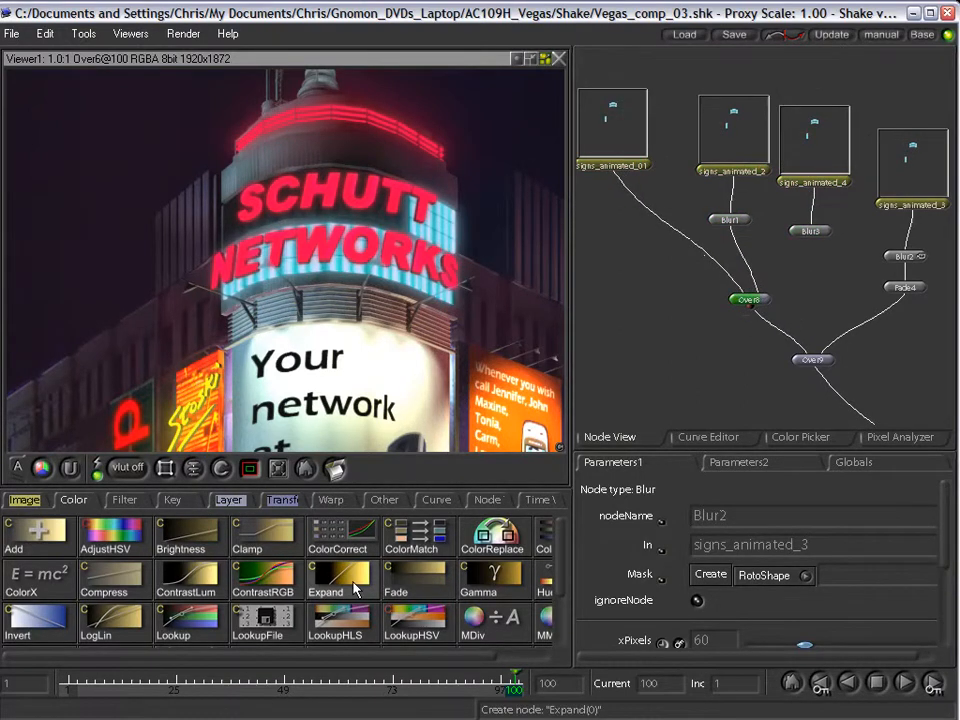
click(229, 499)
click(322, 622)
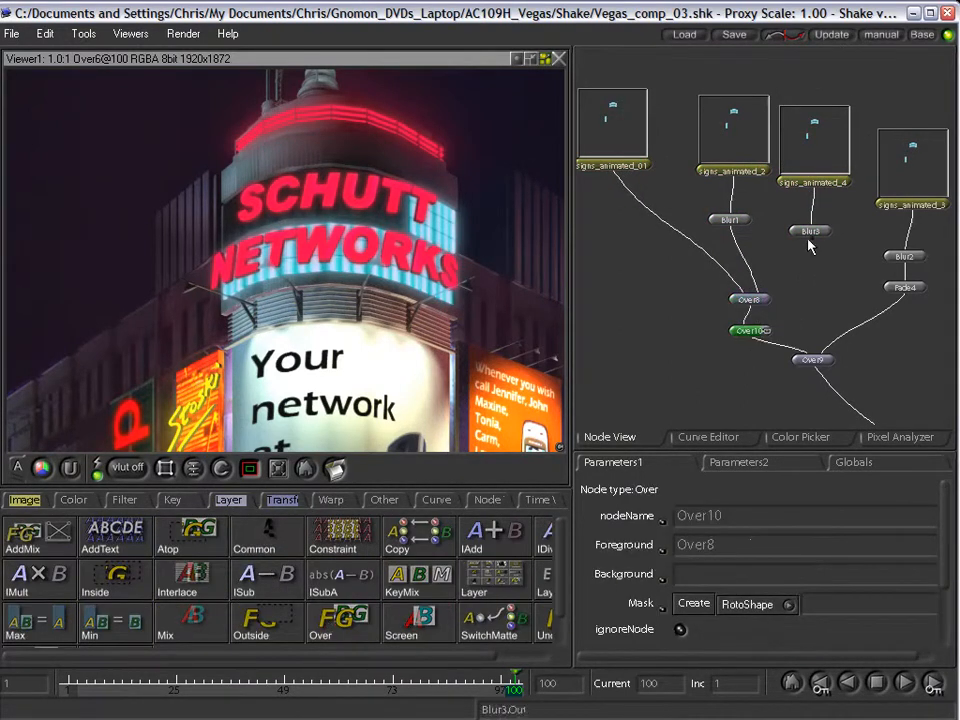
drag(744, 300, 717, 279)
drag(750, 329, 753, 316)
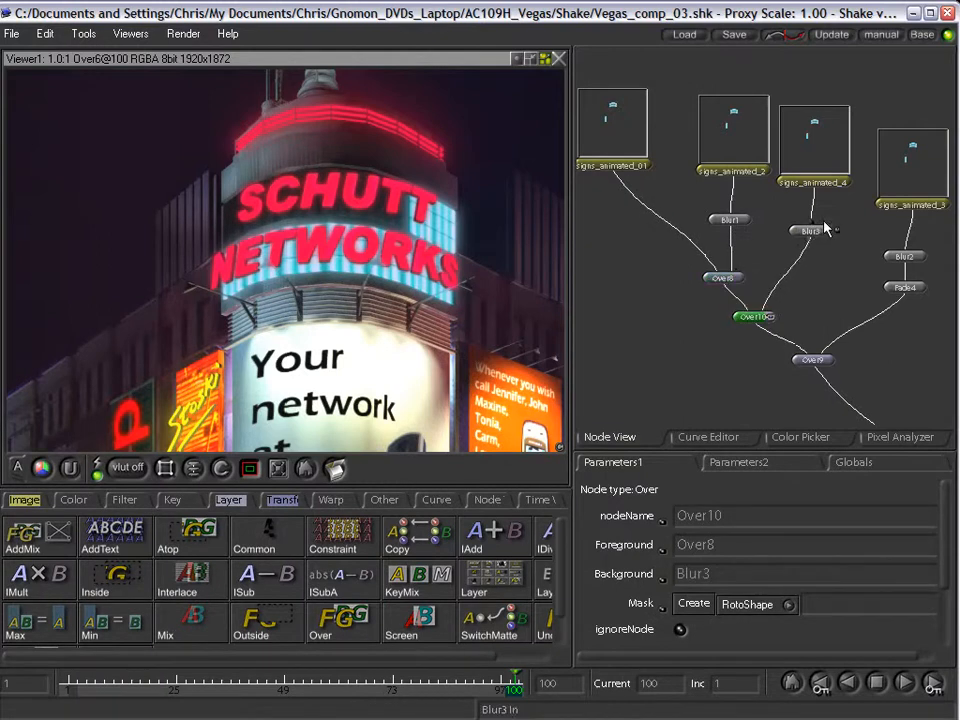
Set the xPixels value to 30 on Blur3 and to 90 on Blur2.
click(825, 230)
click(719, 643)
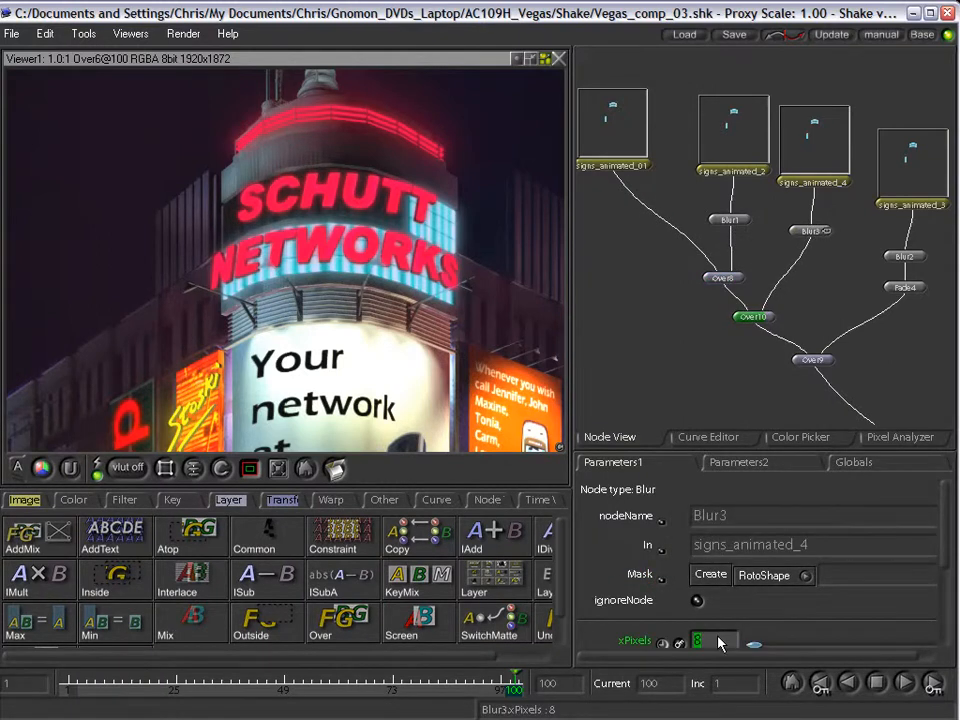
click(904, 256)
click(733, 643)
text(90)
key(Return)
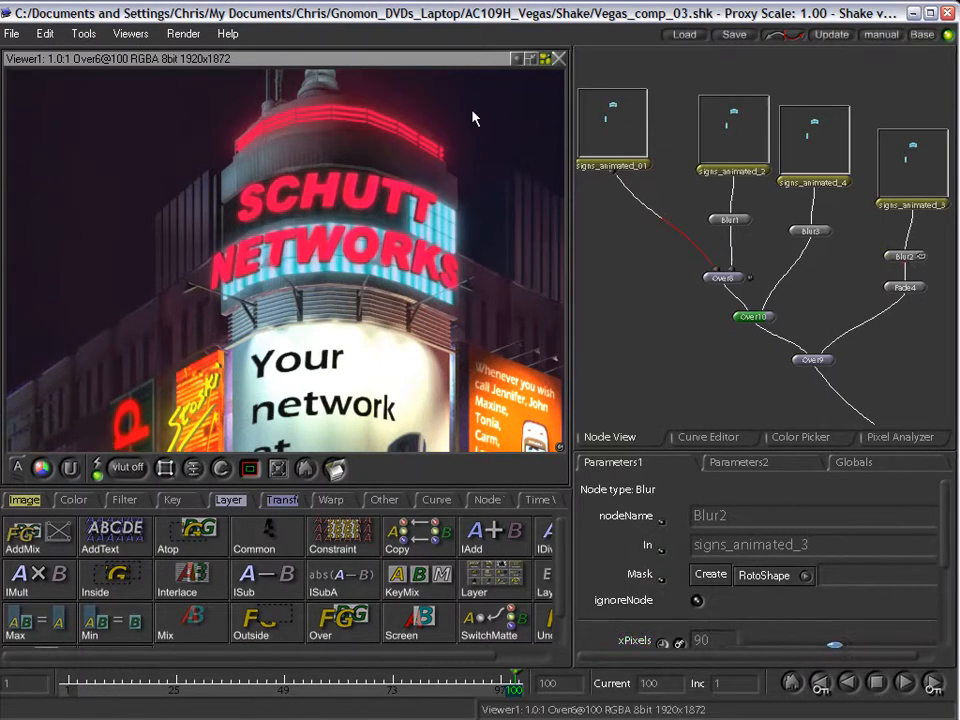
Disable signs_animated_3 and load Over6 into the second viewer buffer to compare the glow.
drag(883, 321, 840, 280)
drag(815, 335, 743, 144)
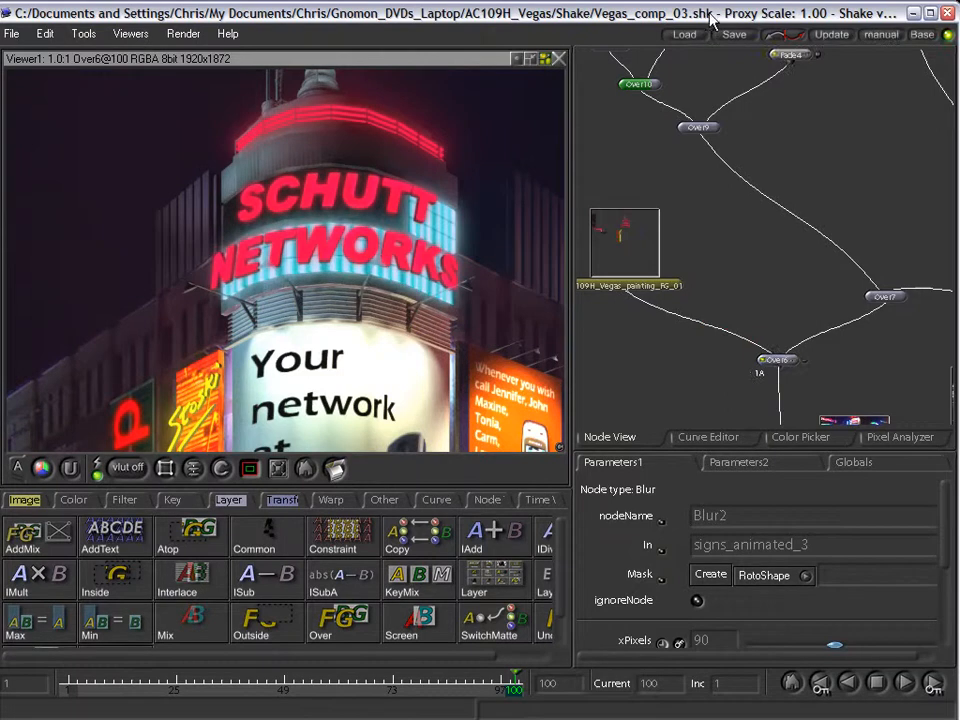
drag(754, 190, 809, 380)
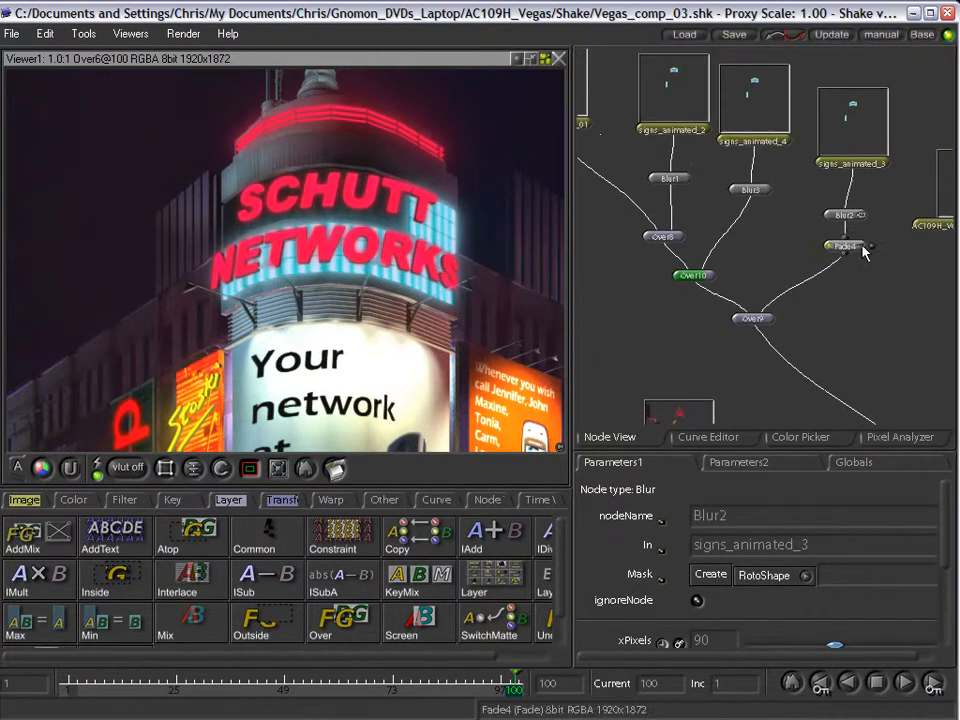
key(1)
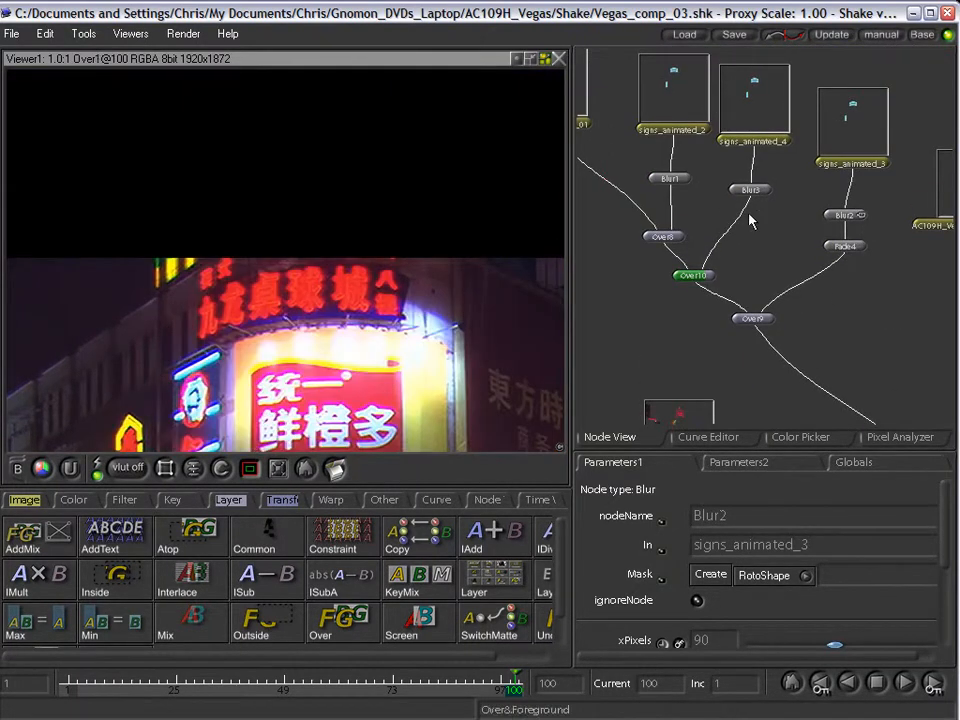
click(842, 131)
key(i)
drag(844, 268, 767, 76)
click(738, 359)
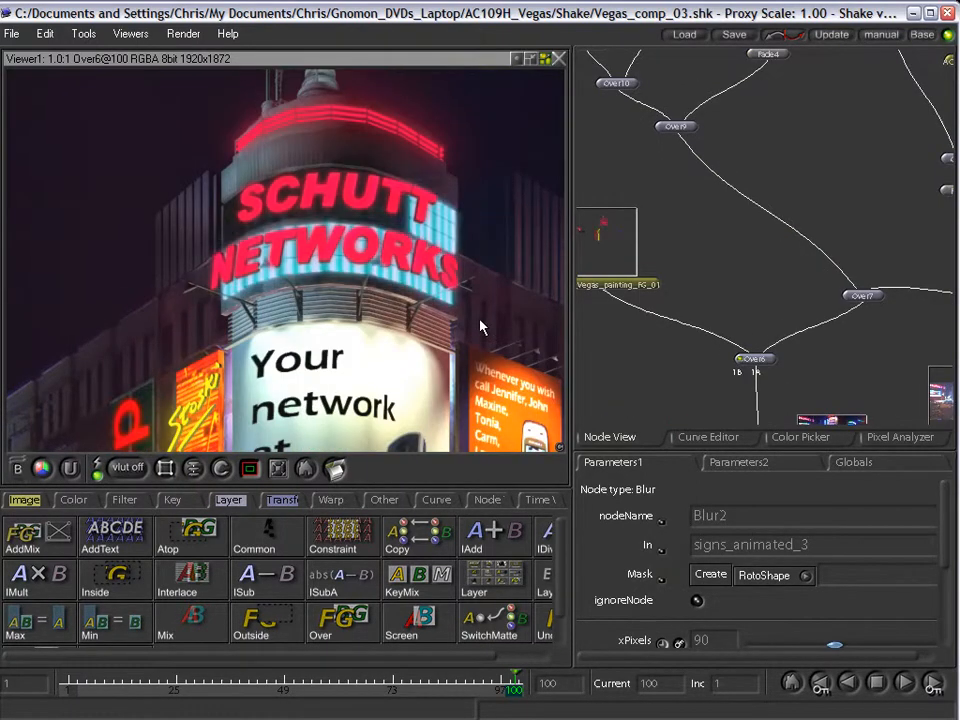
Set the value of Fade4 to 0.5 and reload Over6 in the viewer.
drag(765, 154, 771, 274)
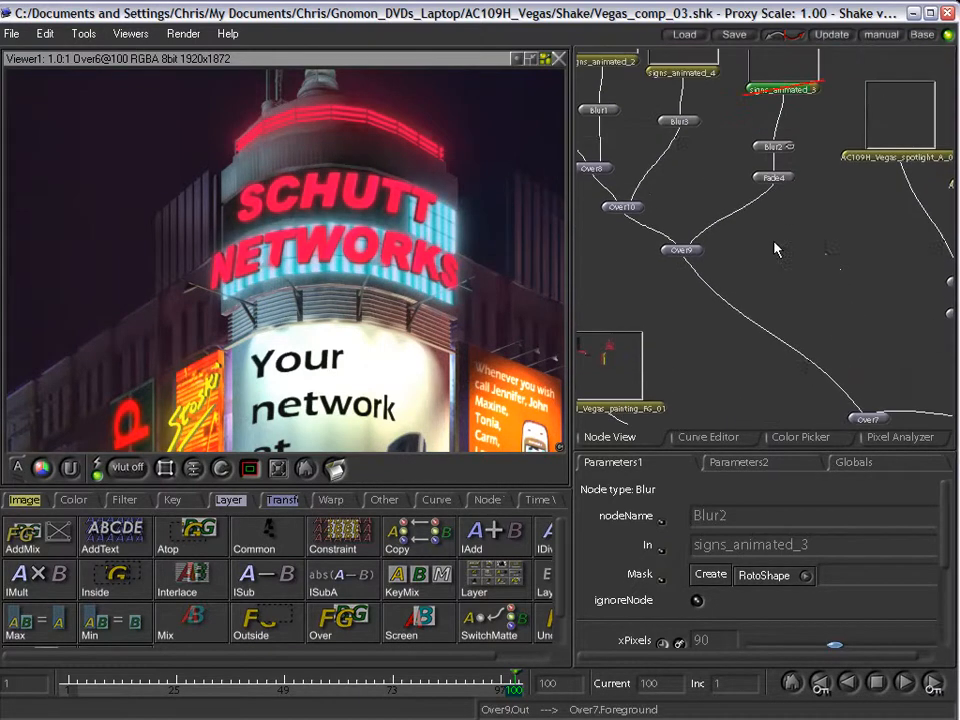
click(787, 182)
drag(921, 644, 831, 644)
drag(691, 315, 708, 164)
click(766, 333)
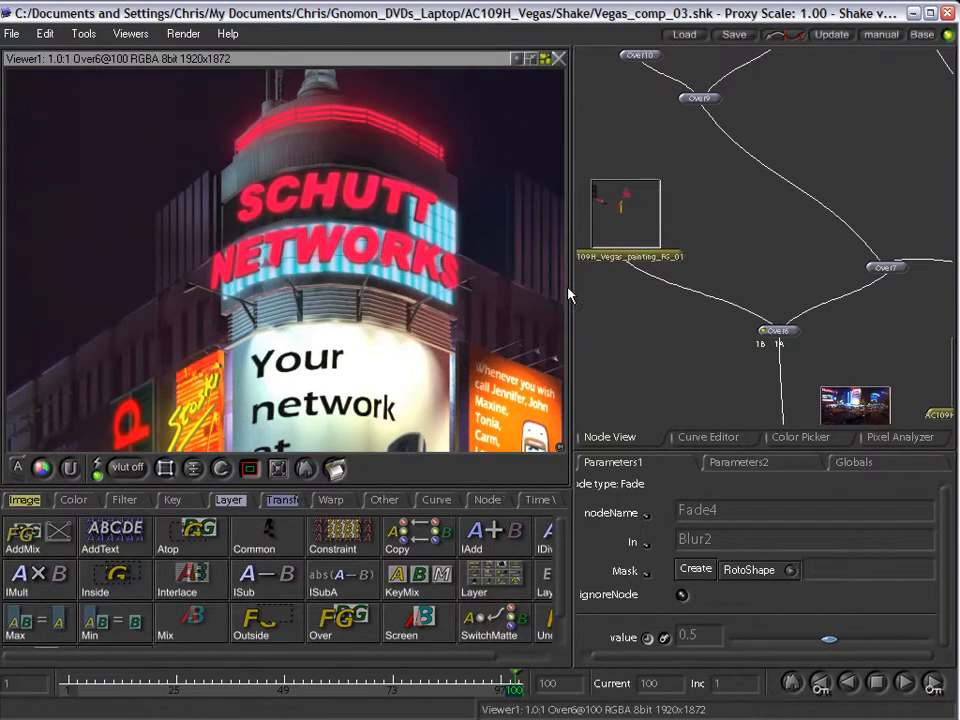
Re-enable signs_animated_3 and load Over6 into the second viewer buffer.
drag(744, 204, 752, 363)
drag(804, 264, 766, 123)
click(713, 355)
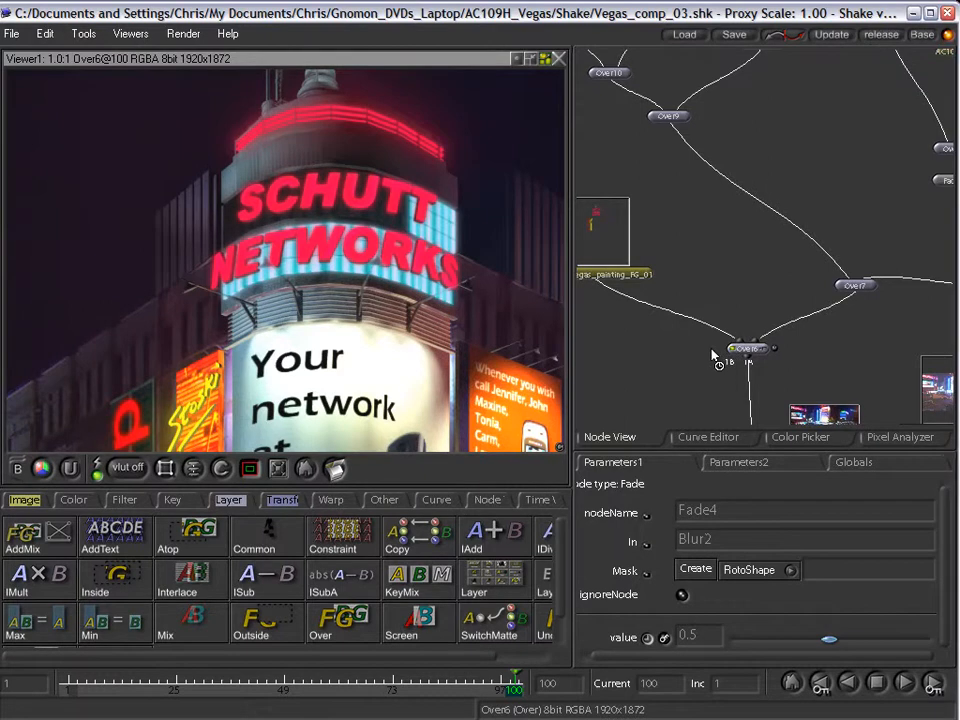
Open the Blur3 parameters and save the script.
drag(664, 46, 765, 225)
click(783, 170)
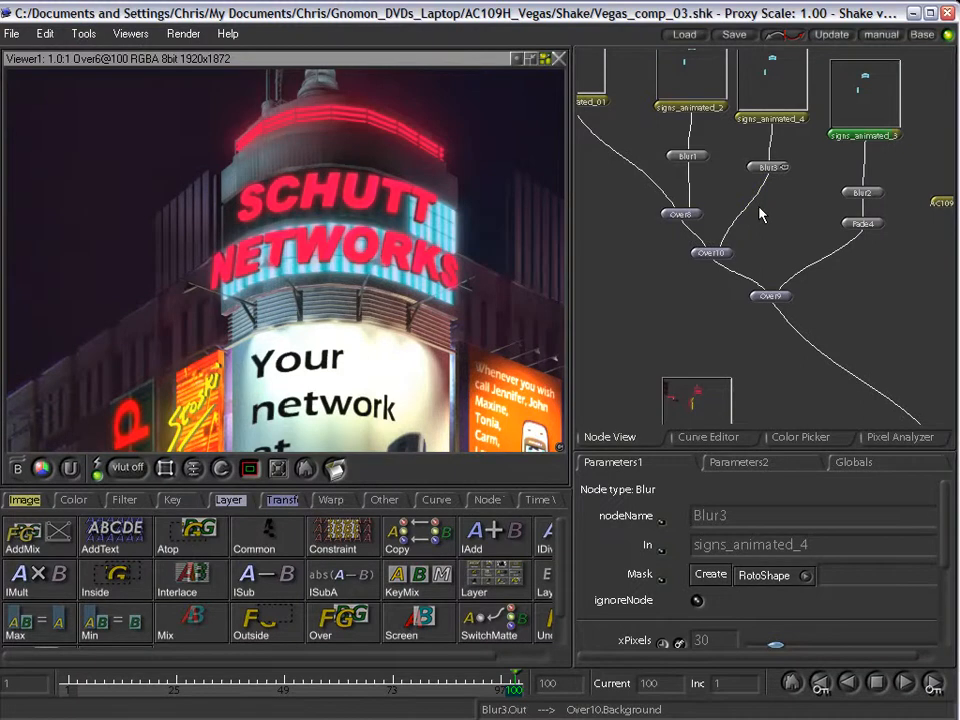
click(12, 33)
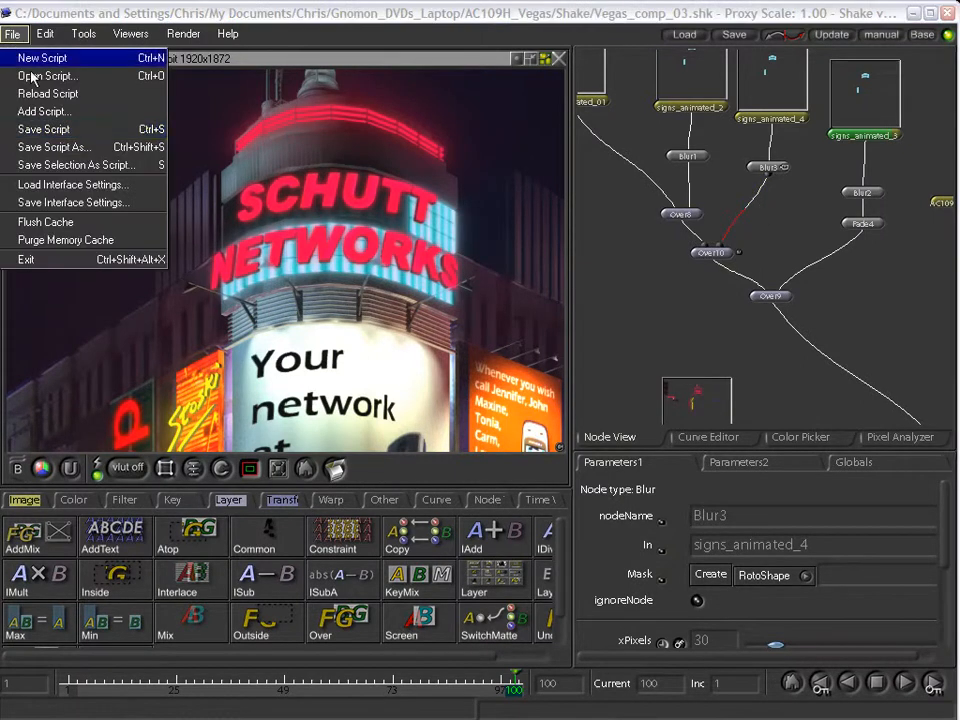
click(43, 128)
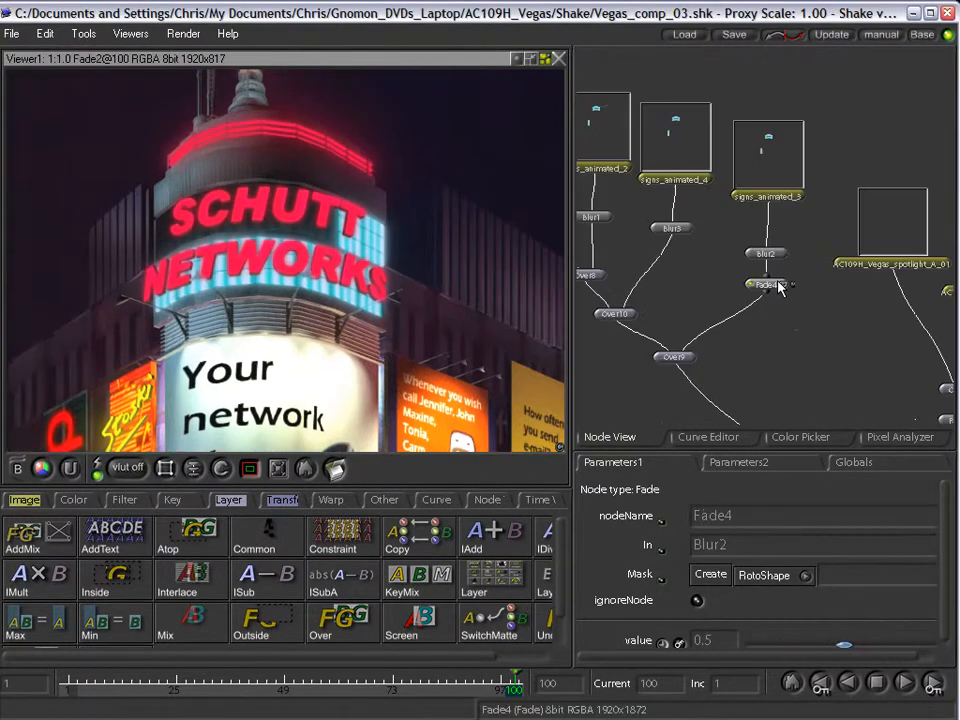
Set the value of Fade4 to 0.8 and load Over2 into the second viewer buffer to compare the signs.
click(782, 283)
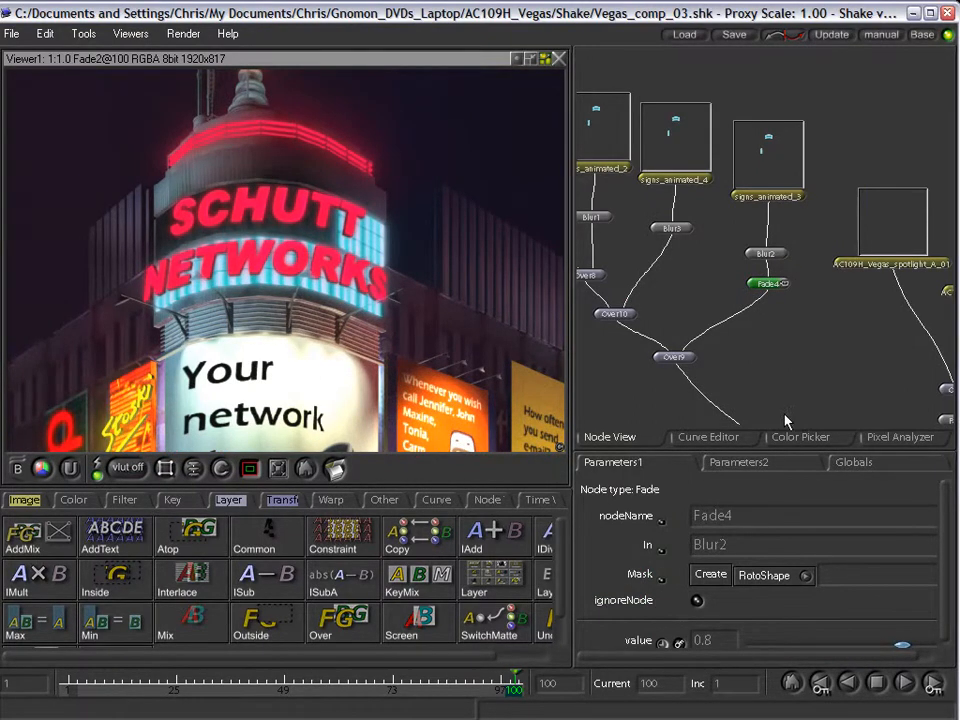
drag(785, 356, 856, 86)
drag(781, 294, 754, 101)
mouse_move(735, 373)
mouse_down()
mouse_move(720, 240)
mouse_move(665, 293)
mouse_up()
click(736, 273)
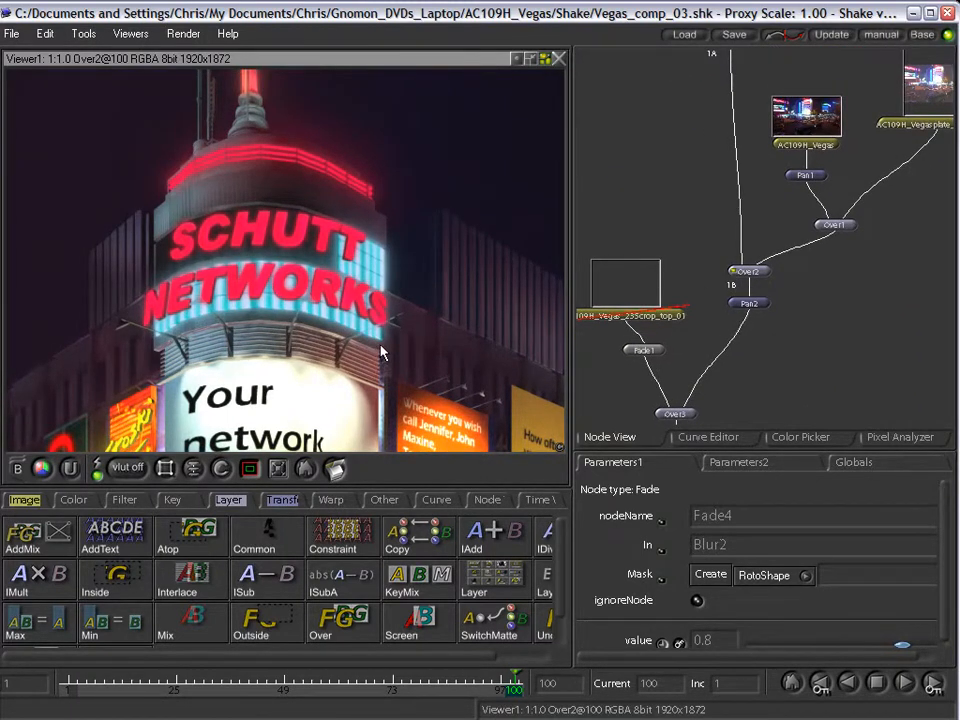
key(1)
key(1)
drag(449, 269, 228, 299)
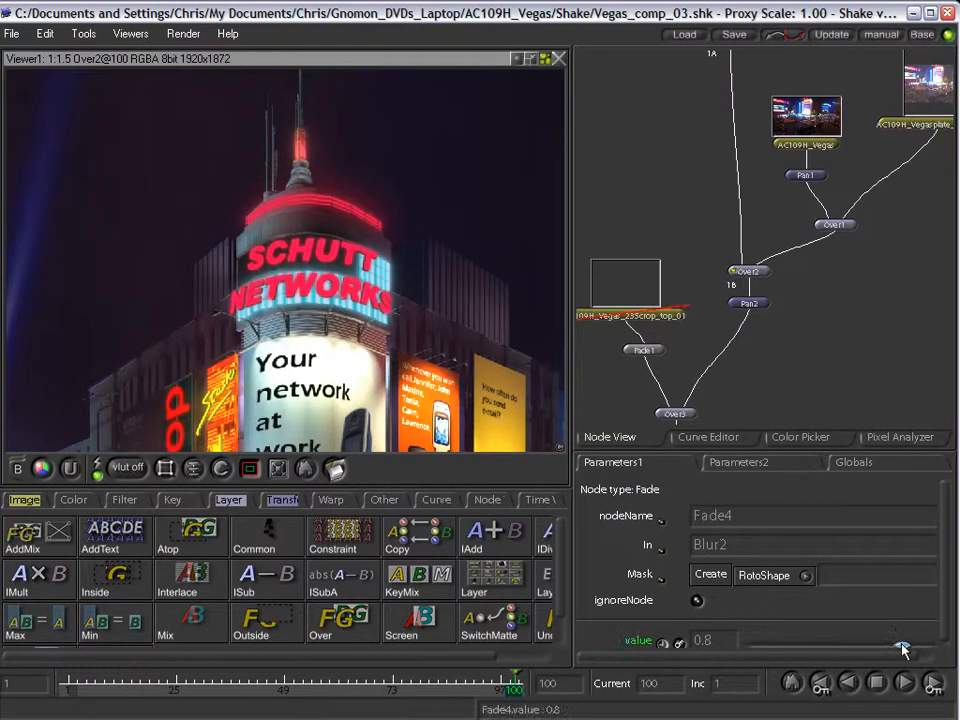
Set the value of Fade4 to 1 and load Over6 into the second viewer buffer.
drag(904, 646, 942, 645)
drag(724, 338, 660, 395)
drag(642, 145, 697, 378)
click(709, 339)
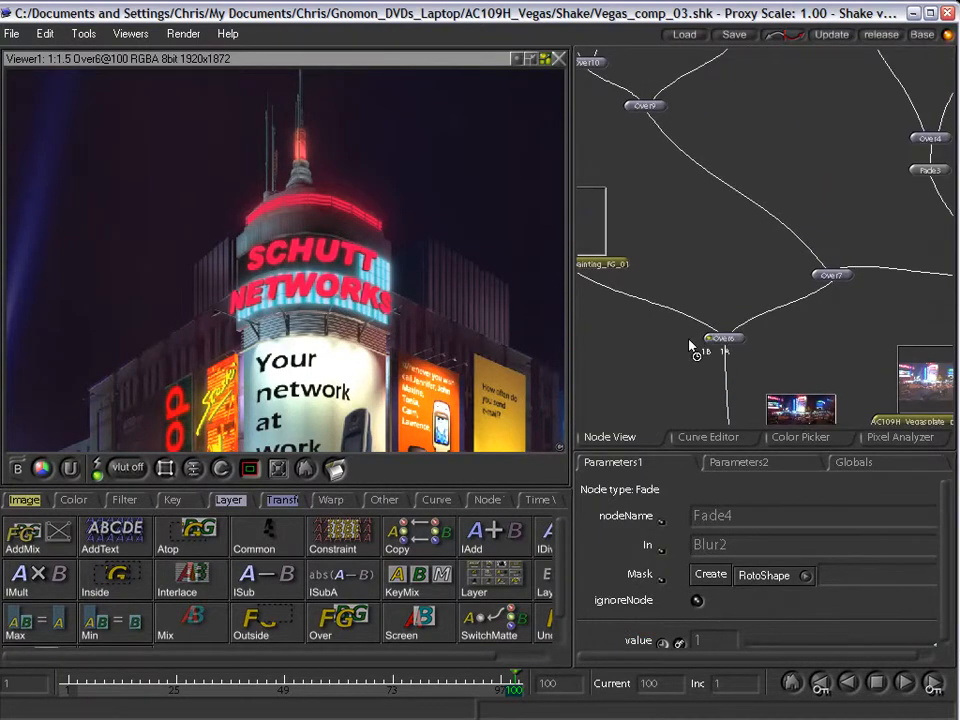
Move the AC109H_Vegas_spotlight_A_01 and AC109H_Vegas_spotlight_B_01 nodes farther from signs_animated_3 to make room.
drag(811, 108, 717, 322)
click(770, 226)
shift+click(850, 220)
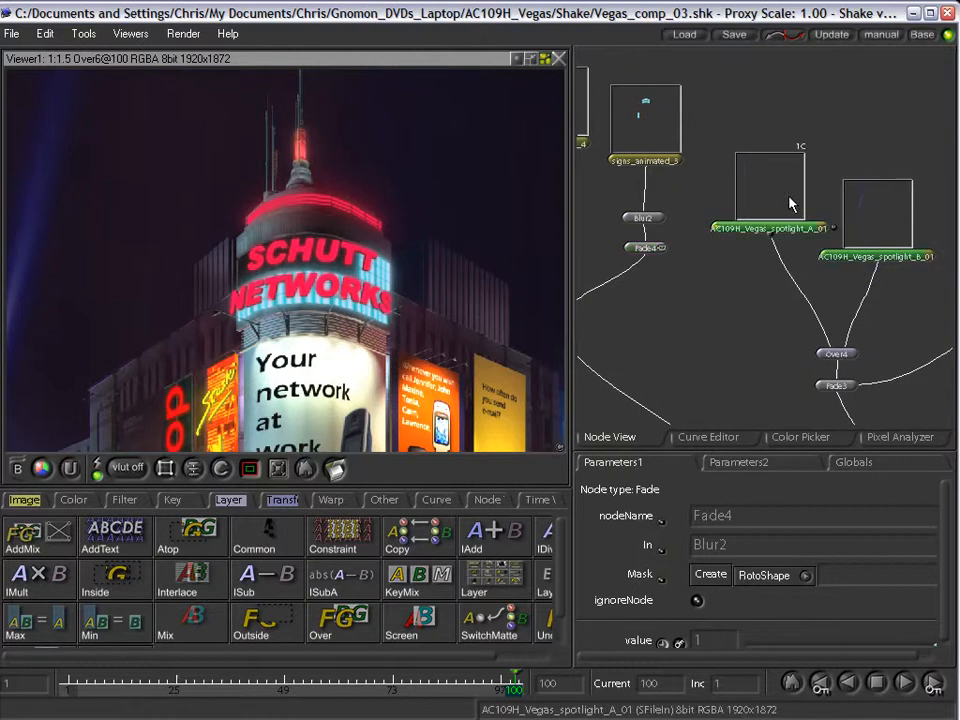
drag(851, 219, 886, 214)
Duplicate signs_animated_3 with its Blur and Fade nodes and place the copy between it and the spotlight nodes.
click(687, 217)
drag(679, 269, 684, 166)
shift+click(700, 104)
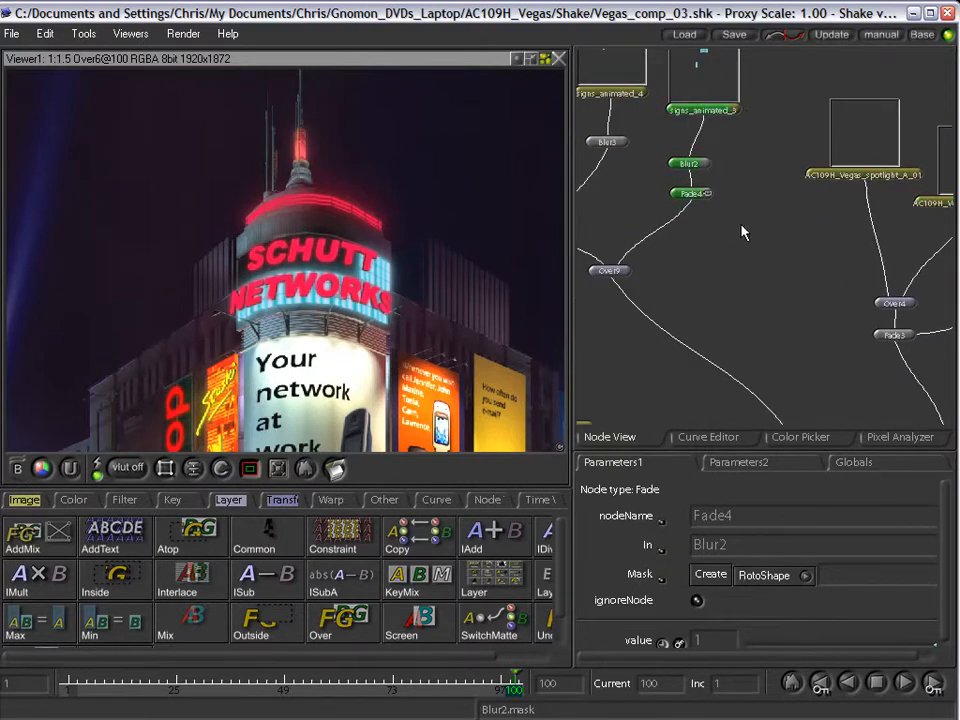
key(ctrl+v)
drag(742, 136, 764, 139)
Insert an Over node after Over9, connect Fade5 as its background and space out the duplicated sign nodes.
click(617, 270)
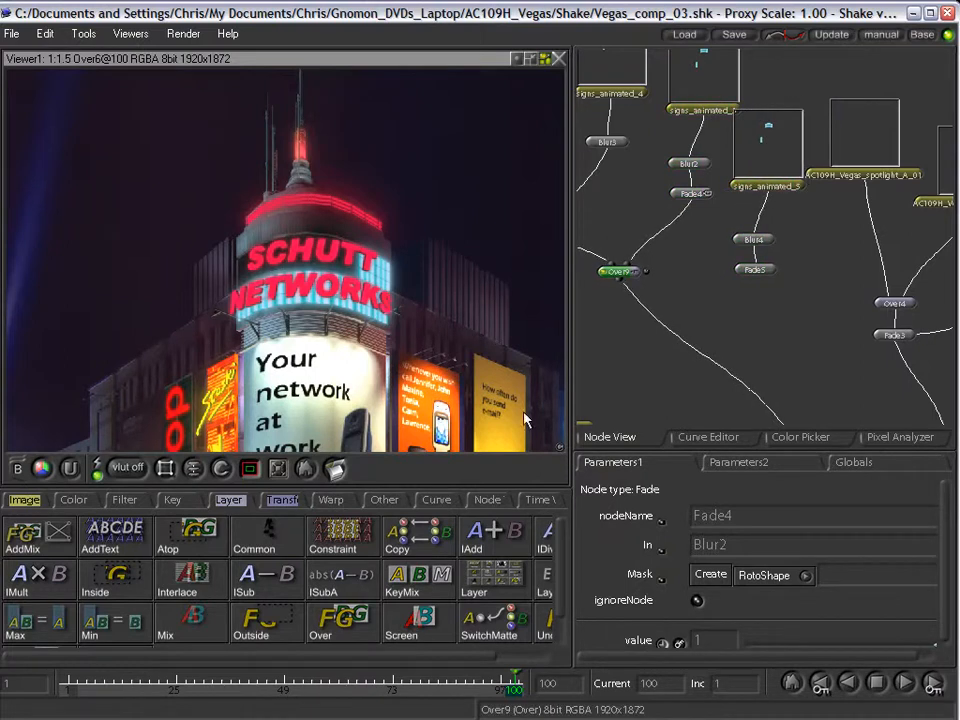
click(343, 630)
drag(755, 276, 631, 297)
drag(765, 147, 763, 164)
drag(777, 221, 739, 314)
drag(748, 196, 755, 203)
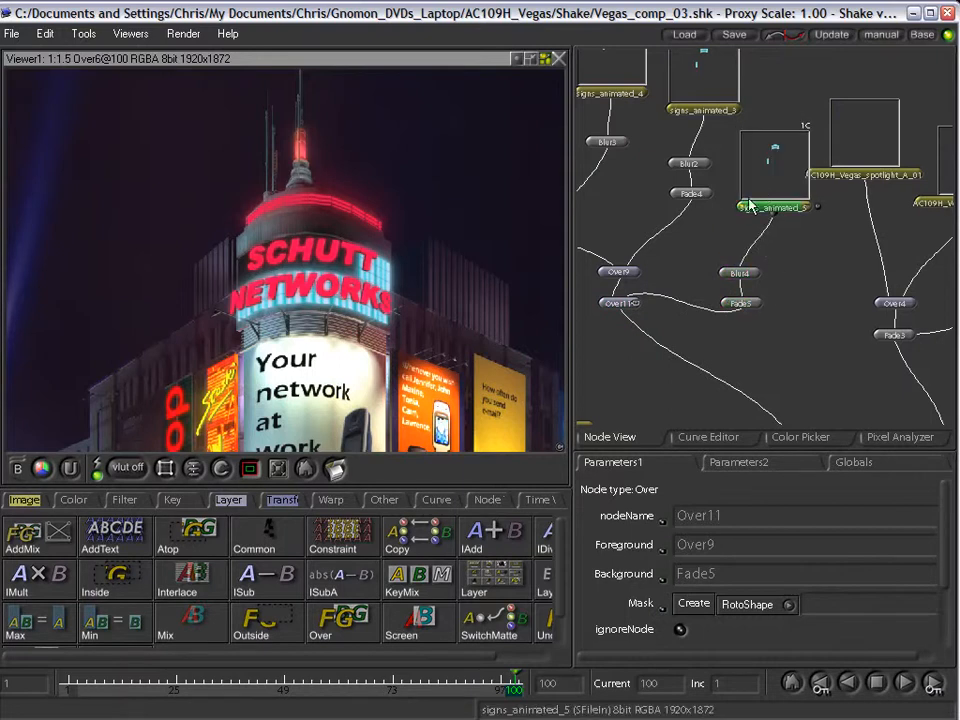
Insert MDiv, two Lookup and MMult nodes in sequence after signs_animated_5 and move Over7 clear of the branch.
click(73, 499)
click(418, 570)
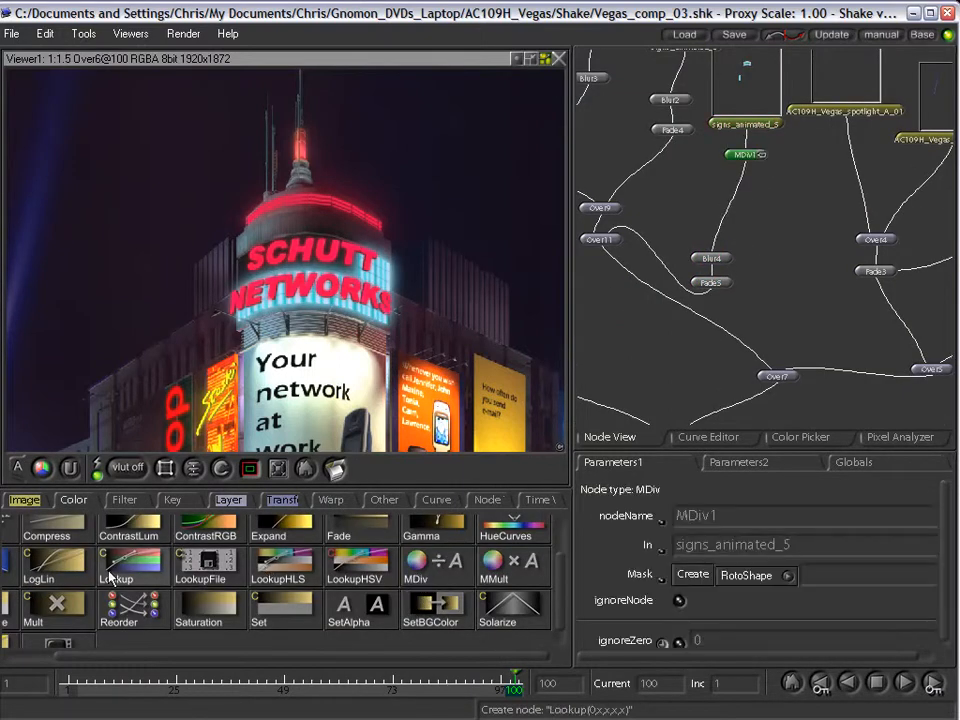
click(124, 568)
click(124, 568)
click(493, 568)
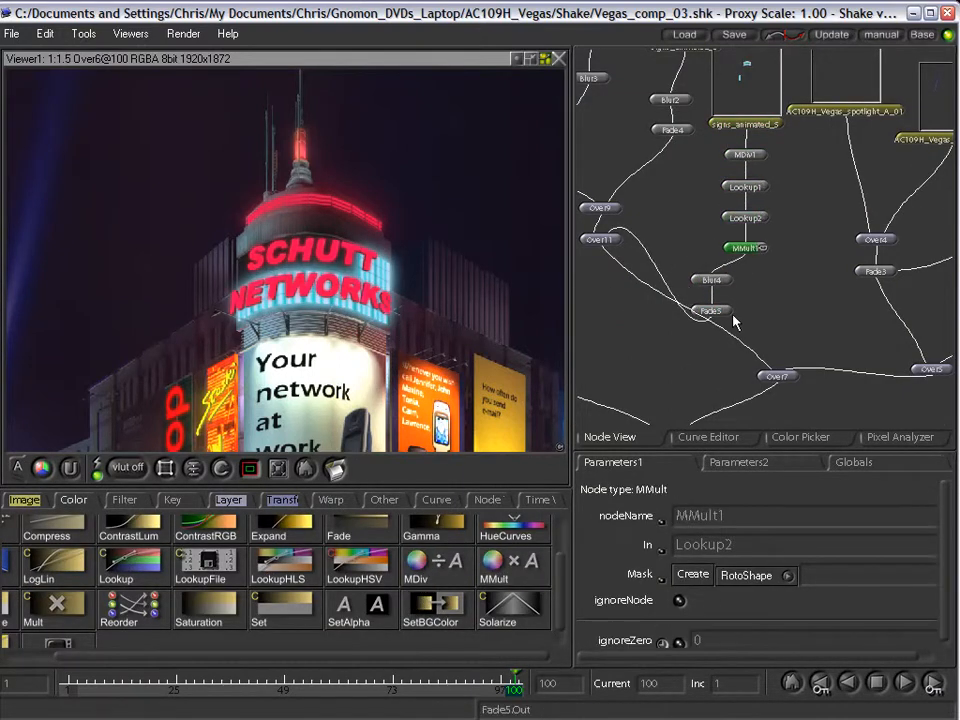
drag(773, 378, 738, 396)
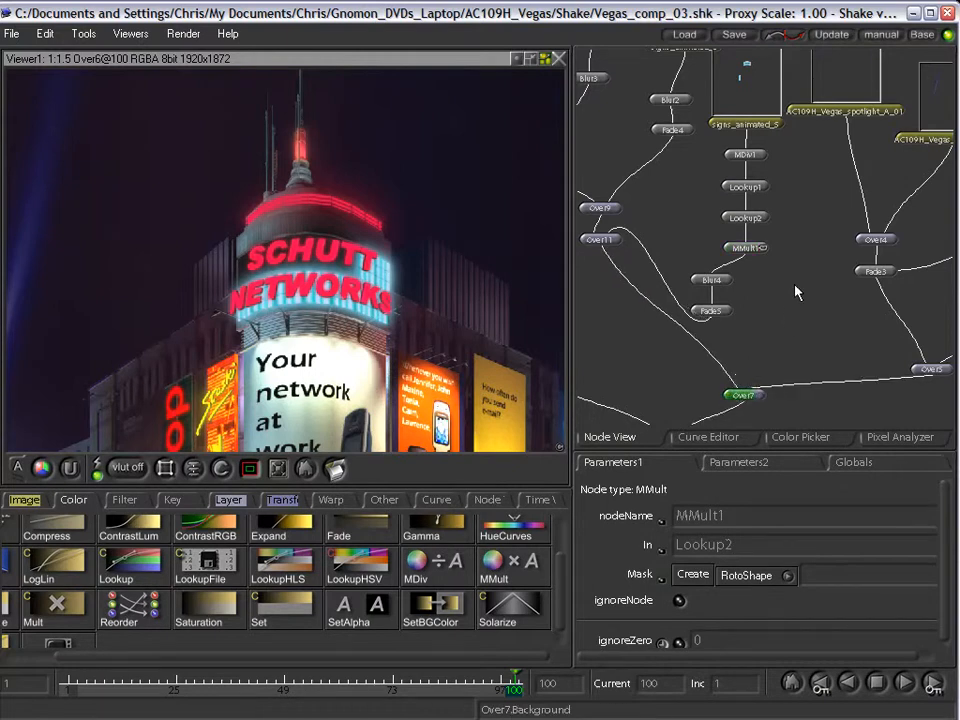
Open Lookup2's parameters in an enlarged view and display its rExpr curve.
drag(795, 286, 783, 313)
click(733, 213)
click(733, 244)
key(grave)
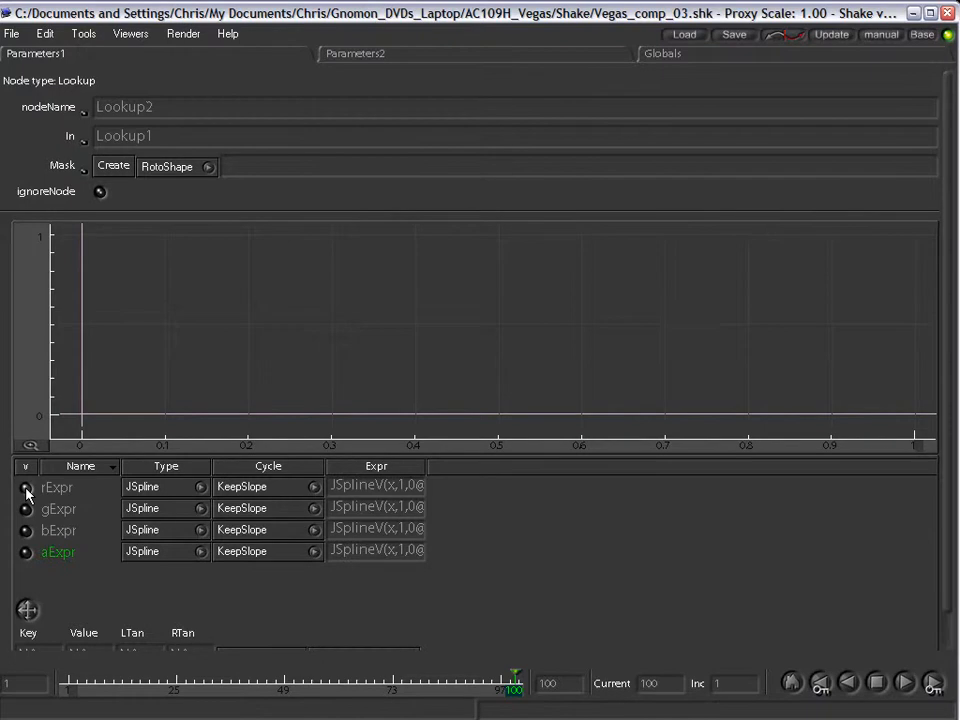
click(26, 487)
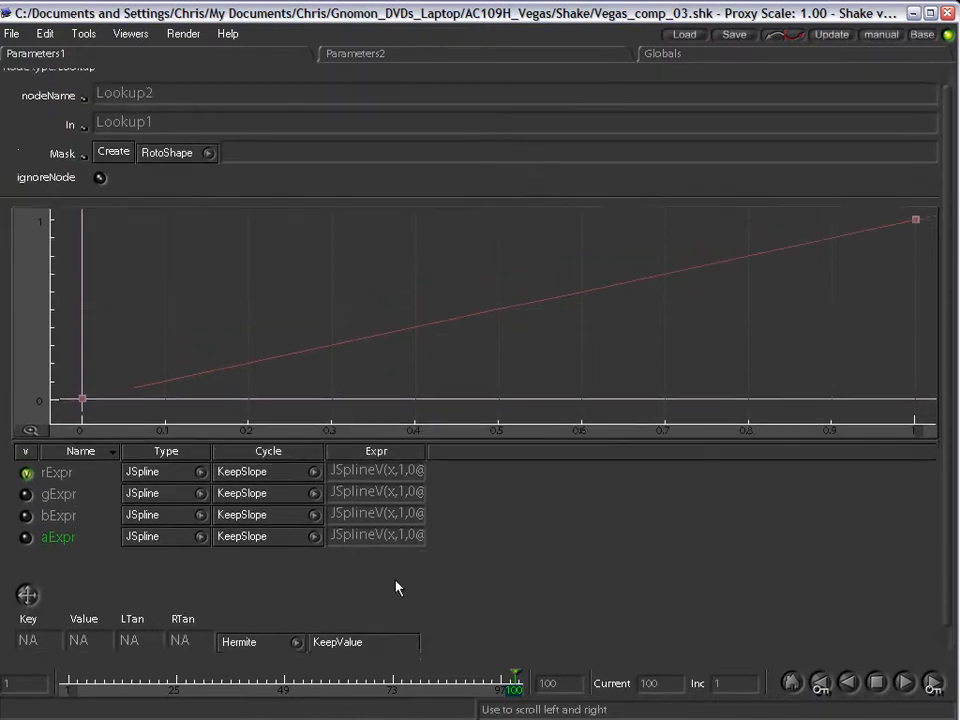
key(grave)
key(grave)
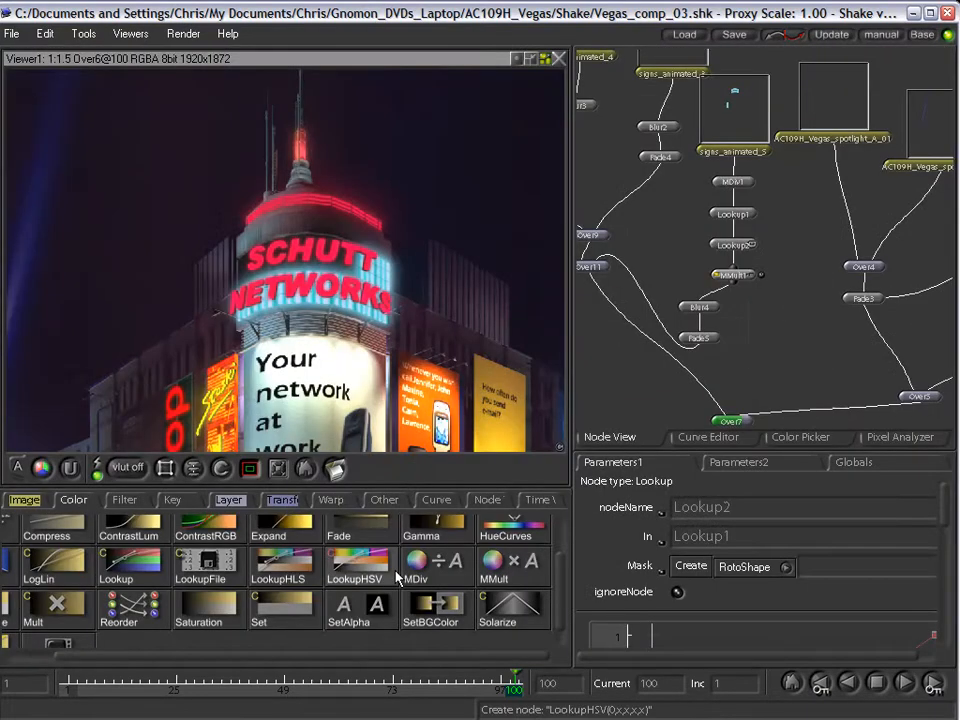
Link Lookup2's gExpr and bExpr to the red curve by entering rExpr as their expressions.
double_click(392, 500)
text(rEx)
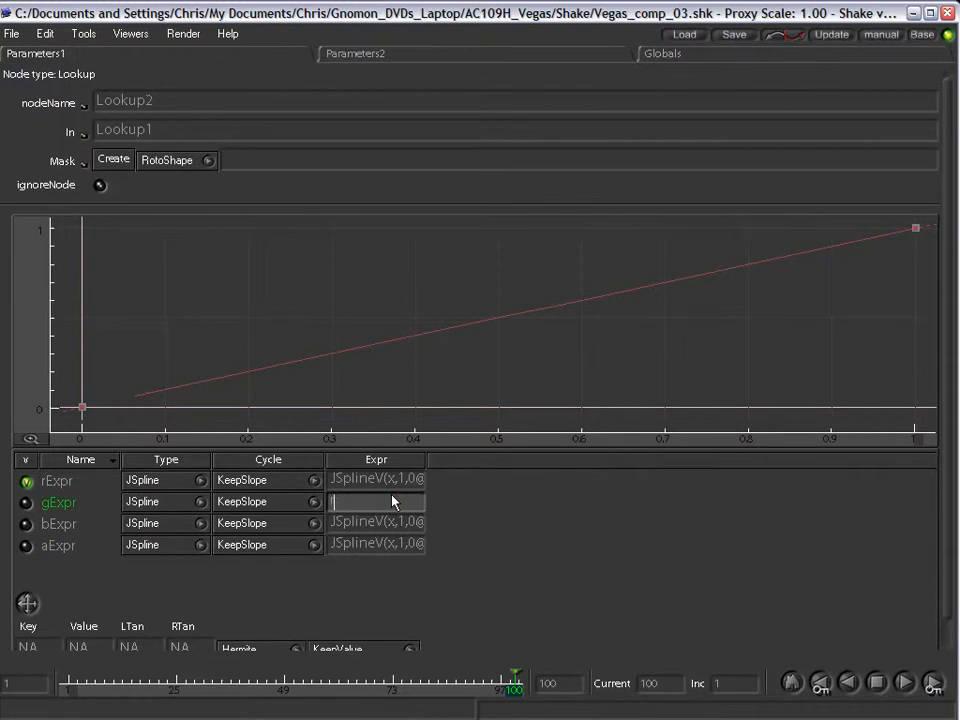
text(pr)
double_click(393, 522)
key(BackSpace)
text(rExpr)
key(Return)
key(grave)
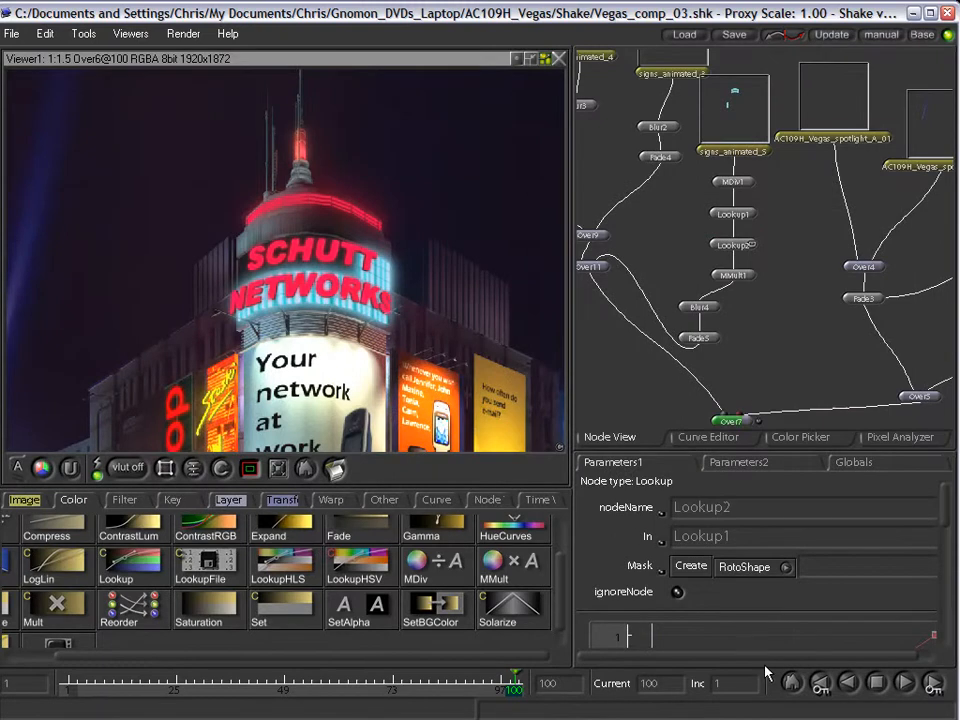
Lower the upper end of Lookup2's rExpr curve and compare the darkened glow in the composite at Over6.
key(grave)
drag(917, 229, 911, 276)
key(grave)
drag(765, 355, 819, 239)
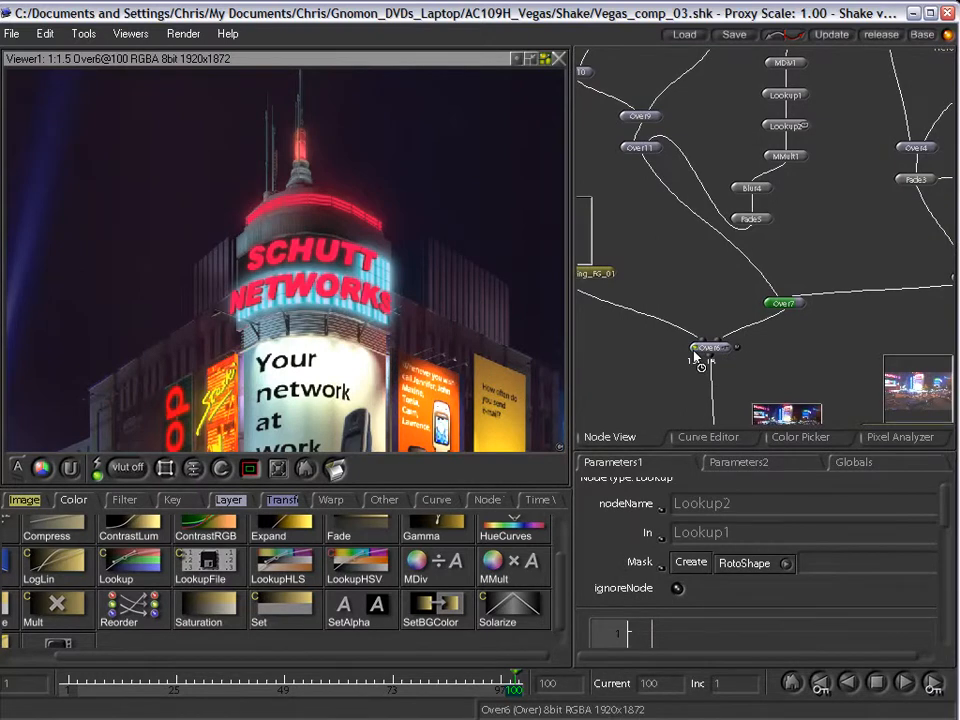
key(grave)
key(space)
key(space)
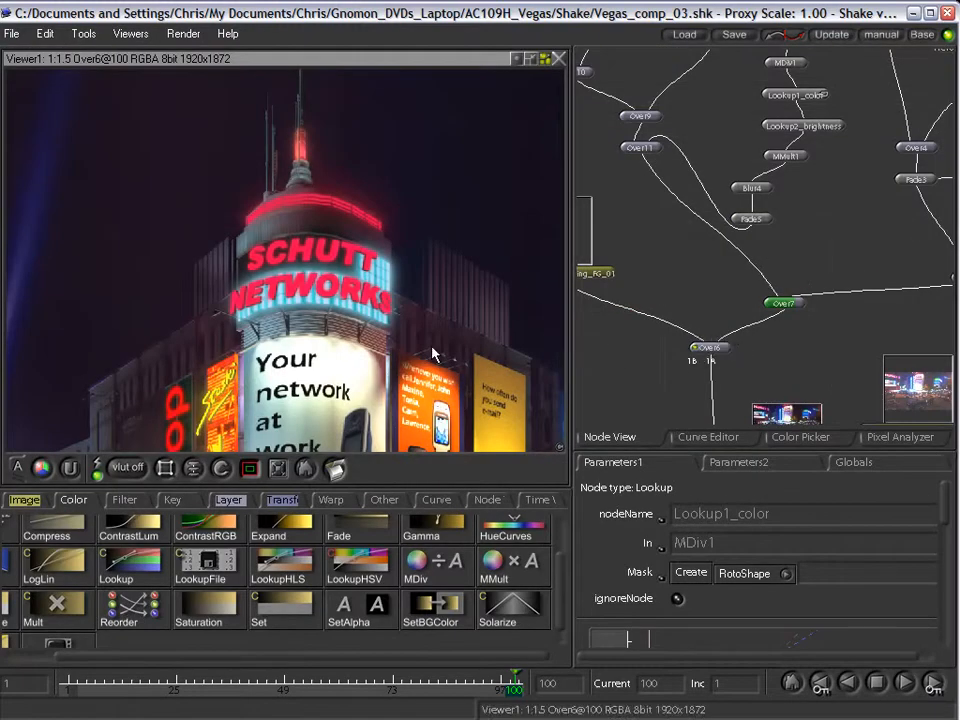
key(1)
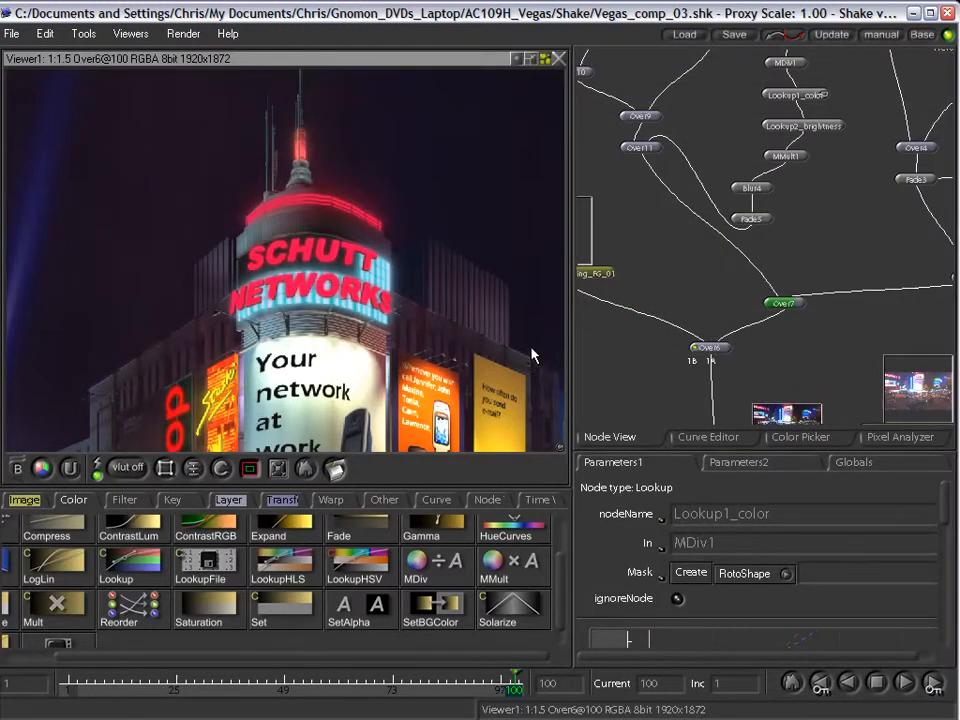
Lower the rExpr curve's end point at input 1 to about 0.39 in Lookup2_brightness.
click(838, 126)
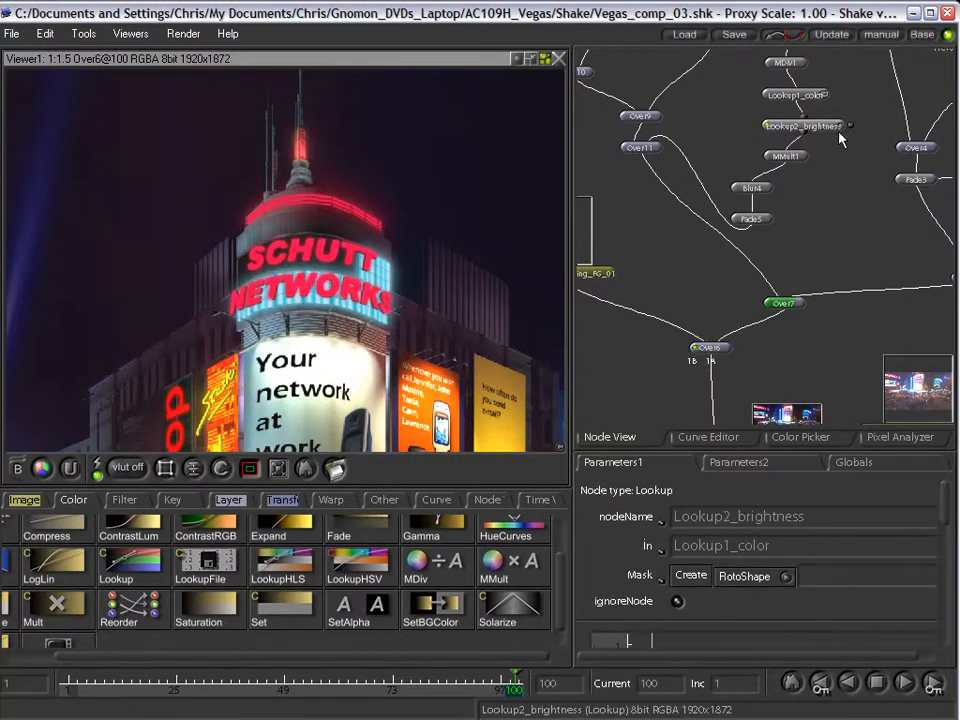
key(space)
click(27, 488)
mouse_move(520, 350)
mouse_down()
mouse_move(446, 363)
mouse_move(508, 349)
mouse_up()
click(28, 608)
drag(610, 296, 612, 331)
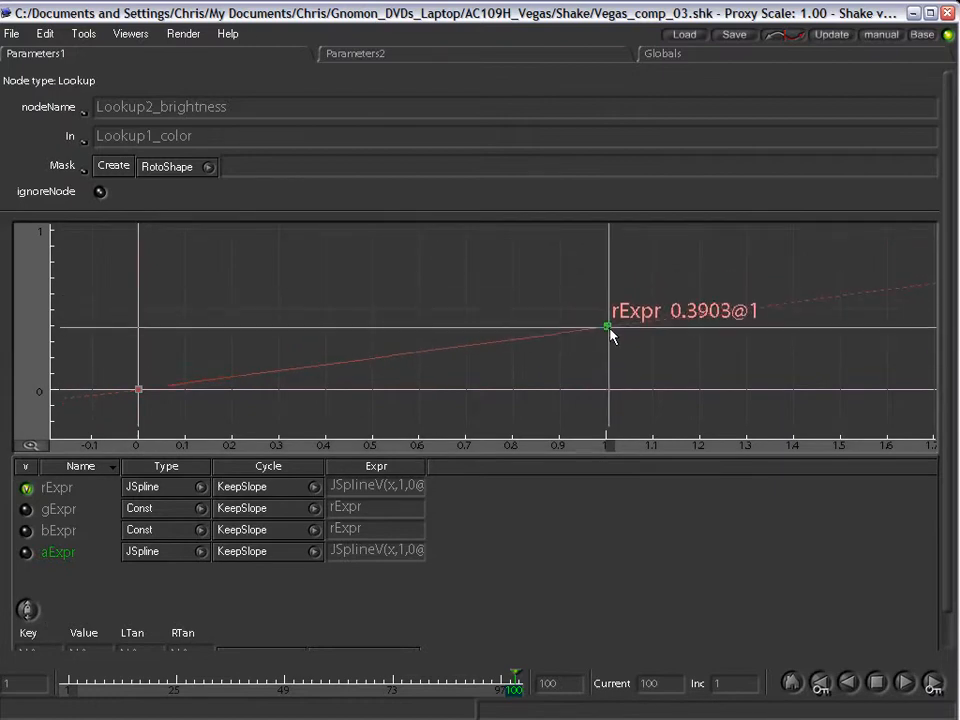
key(space)
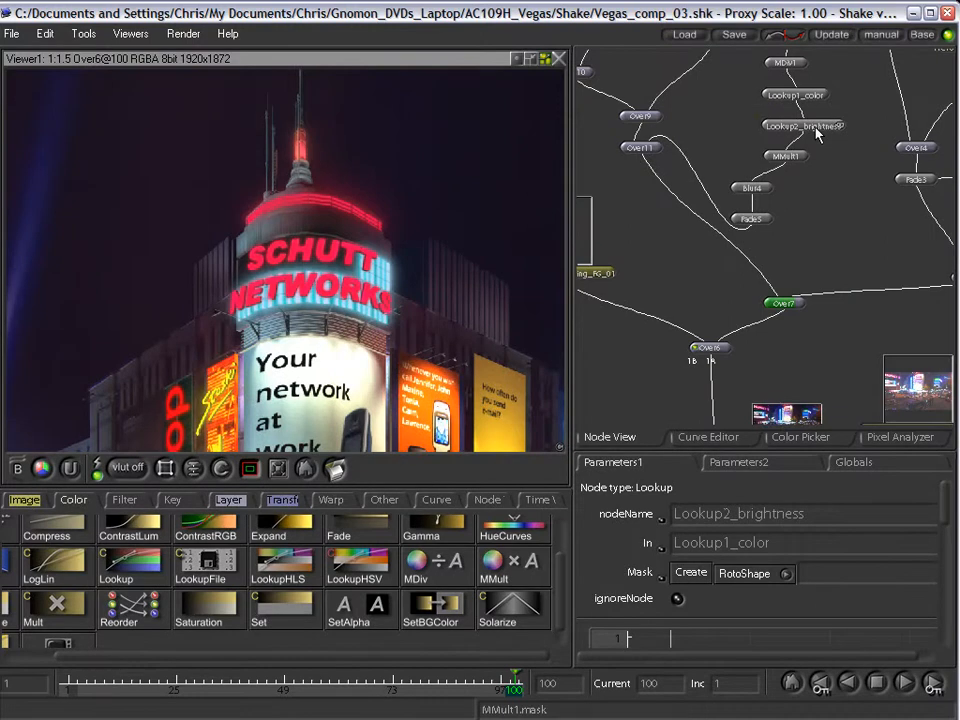
Delete Lookup1_color and Lookup2_brightness, and move AdjustHSV1, MMult1, Blur4 and Fade5 up to close the gap.
click(825, 96)
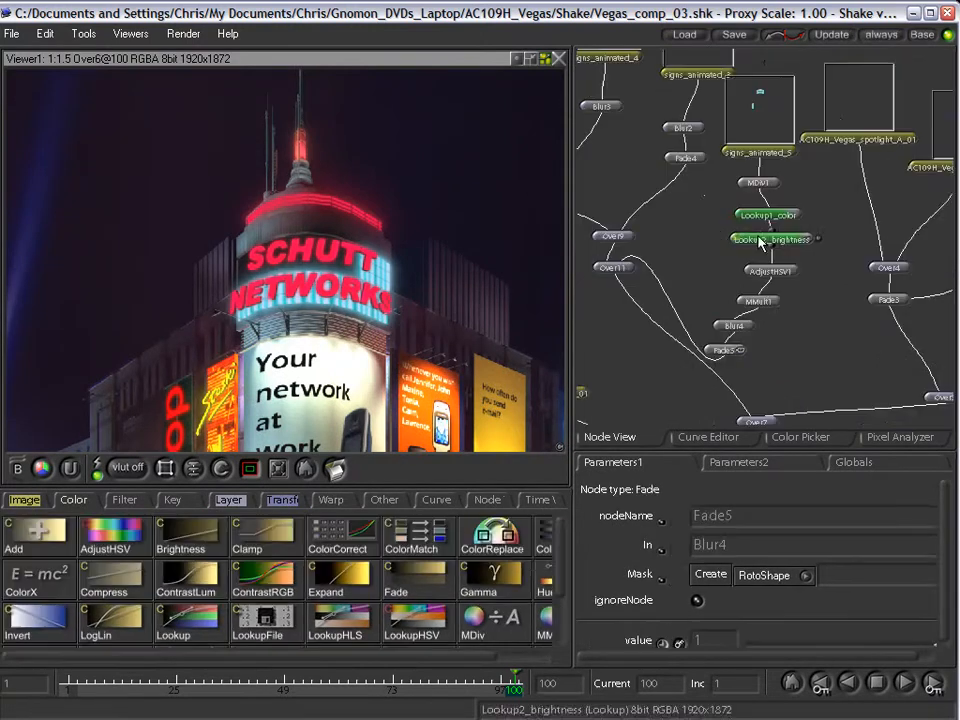
key(Delete)
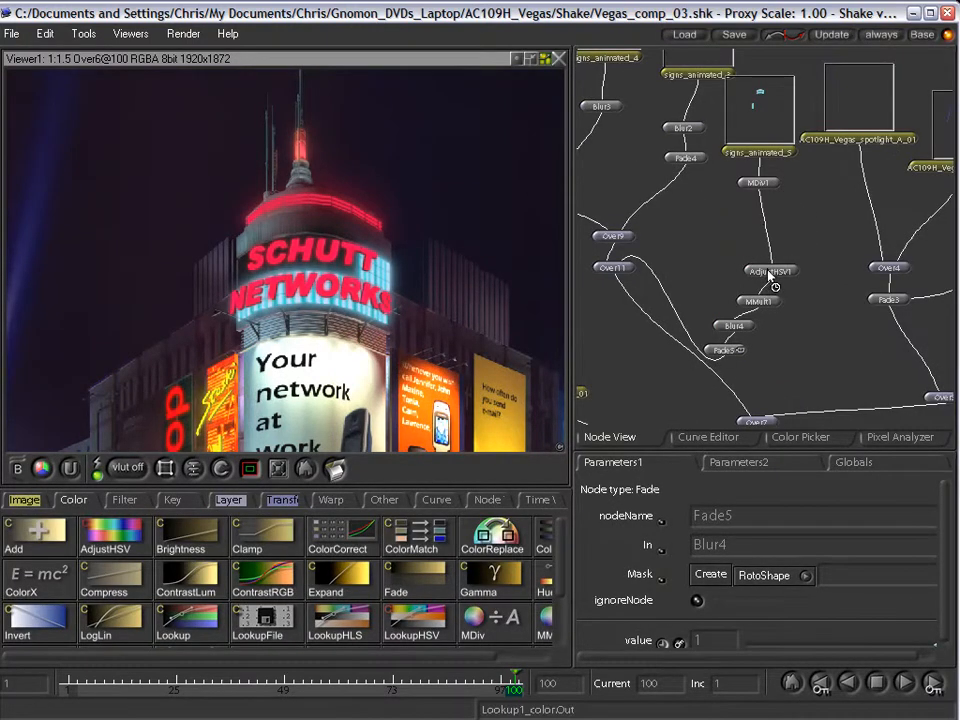
drag(768, 275, 768, 236)
drag(758, 358, 771, 332)
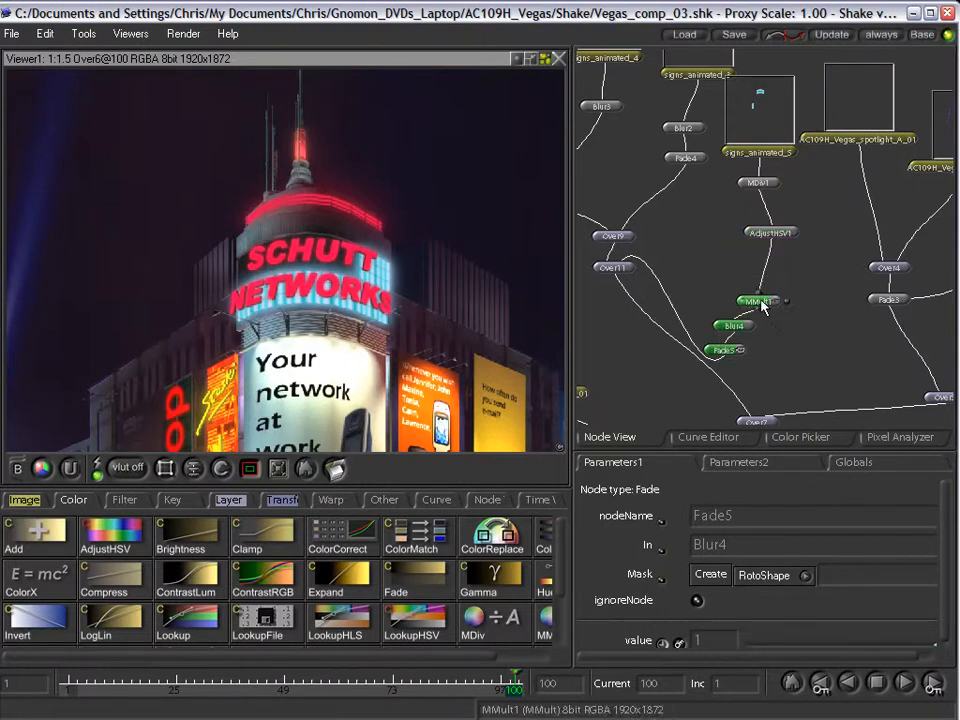
Set AdjustHSV1's satOffset to 0.4 and valOffset to -0.3 while viewing MMult1, and return the viewer to Over6.
click(790, 233)
scroll(849, 592, down, 3)
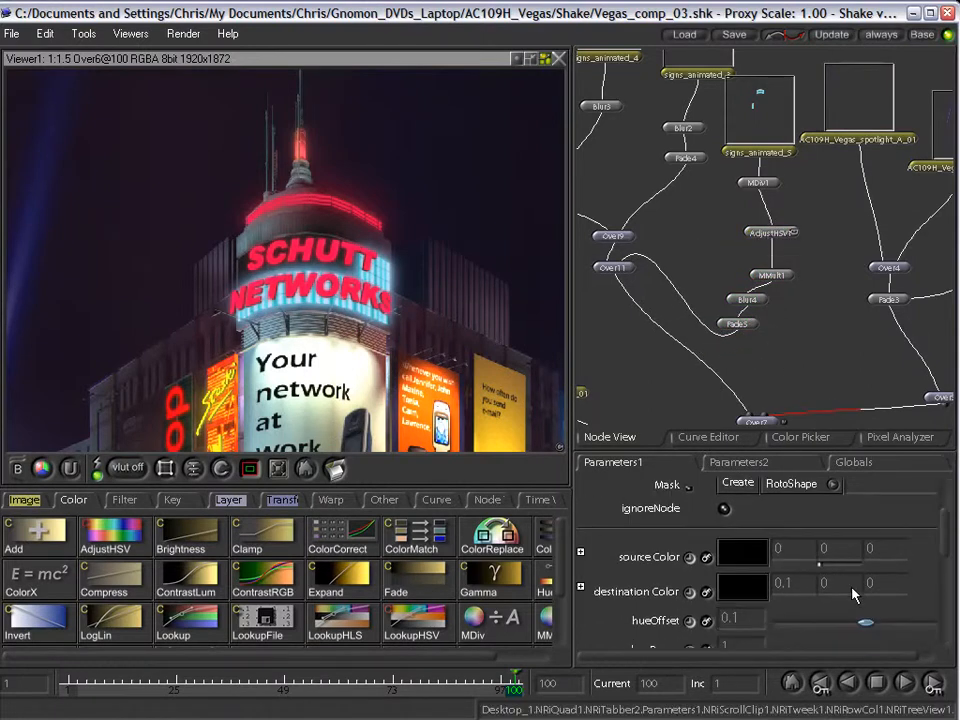
click(755, 276)
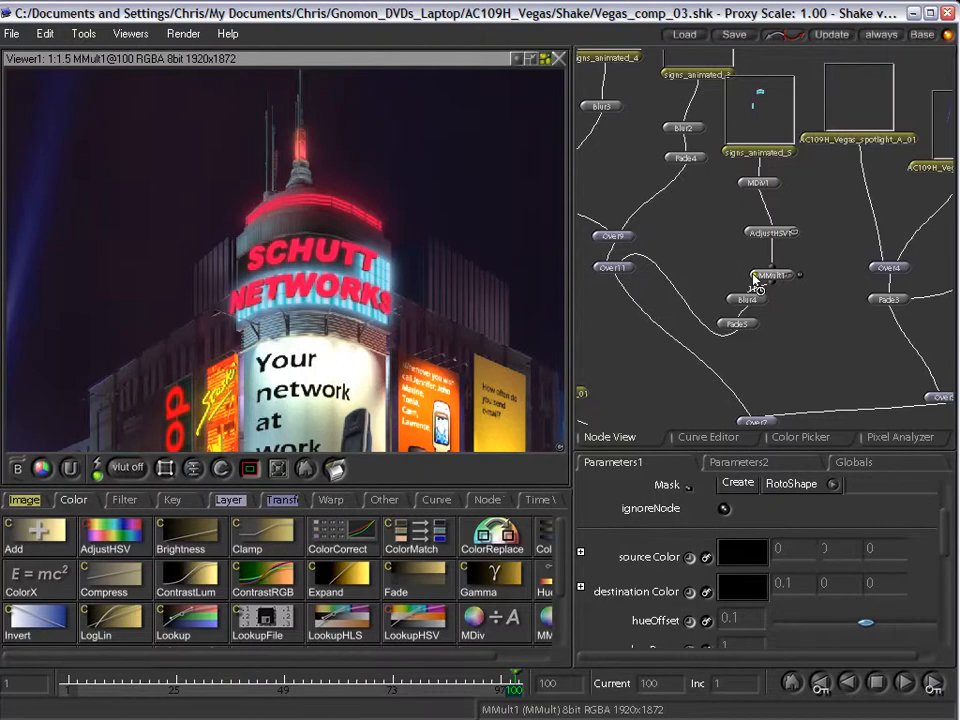
scroll(722, 607, down, 10)
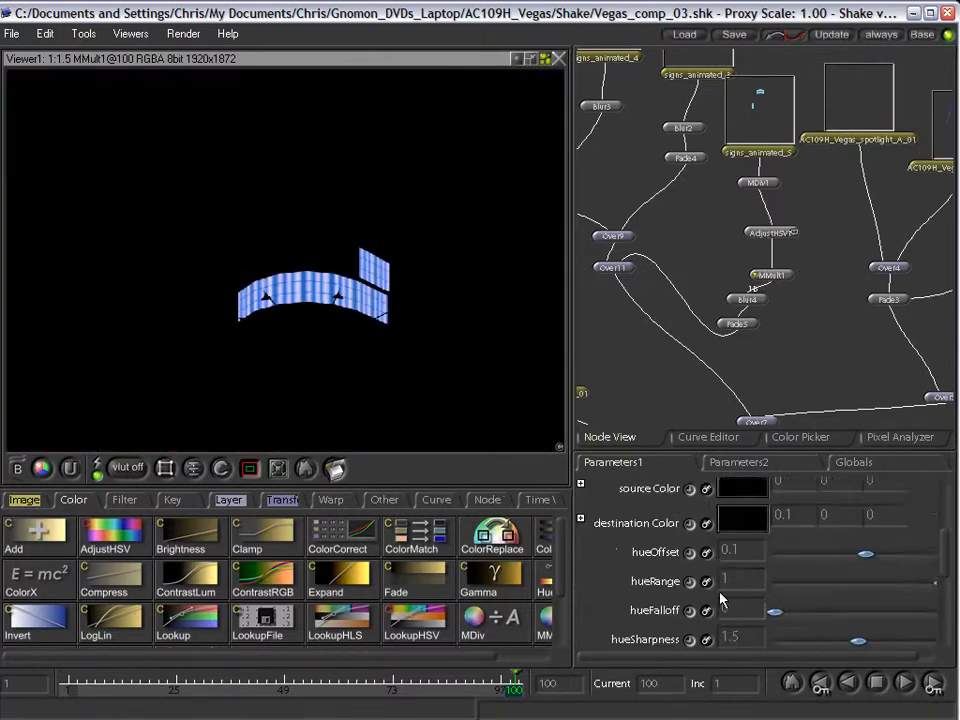
drag(858, 556, 898, 536)
scroll(828, 554, up, 8)
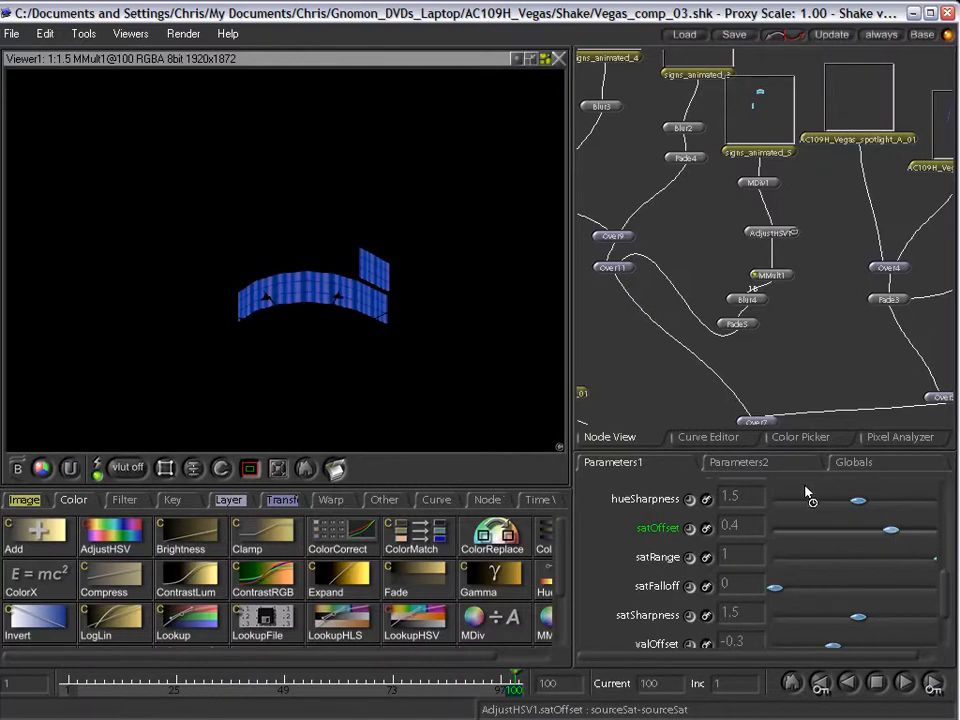
drag(777, 366, 791, 275)
click(684, 378)
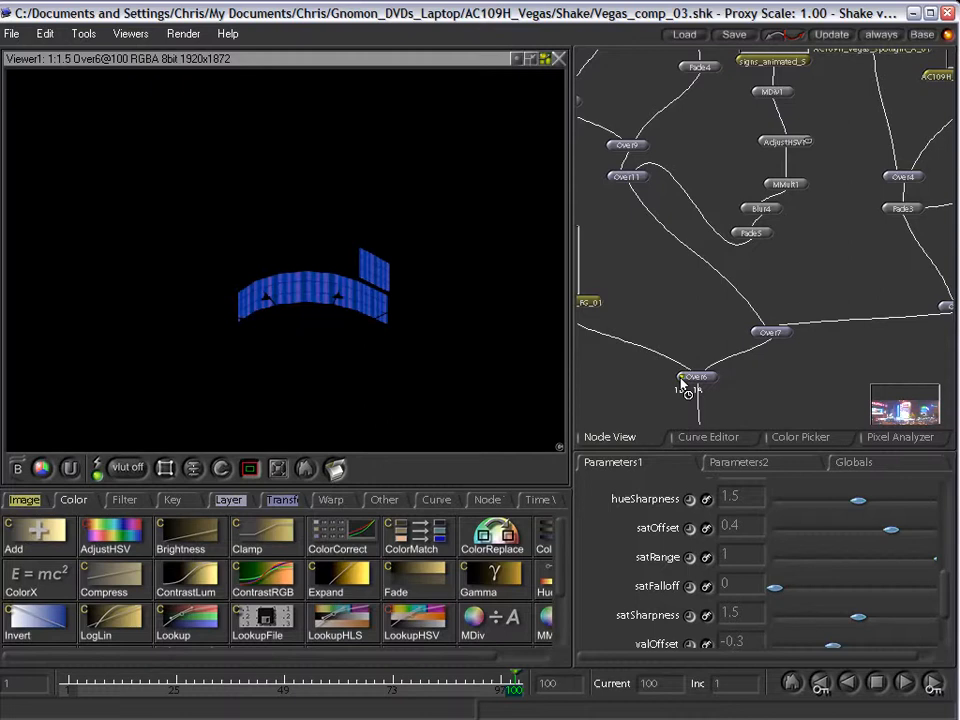
Load Blur4's parameters and re-enable signs_animated_5 to compare the composite with and without its glow.
click(785, 233)
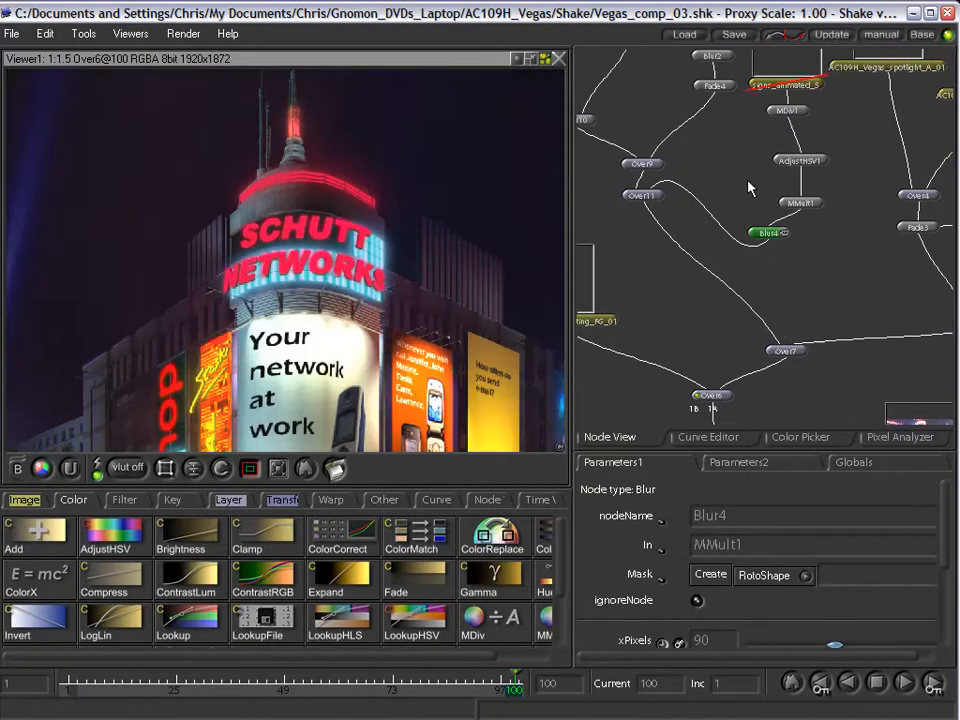
drag(748, 182, 740, 258)
click(781, 136)
key(i)
key(1)
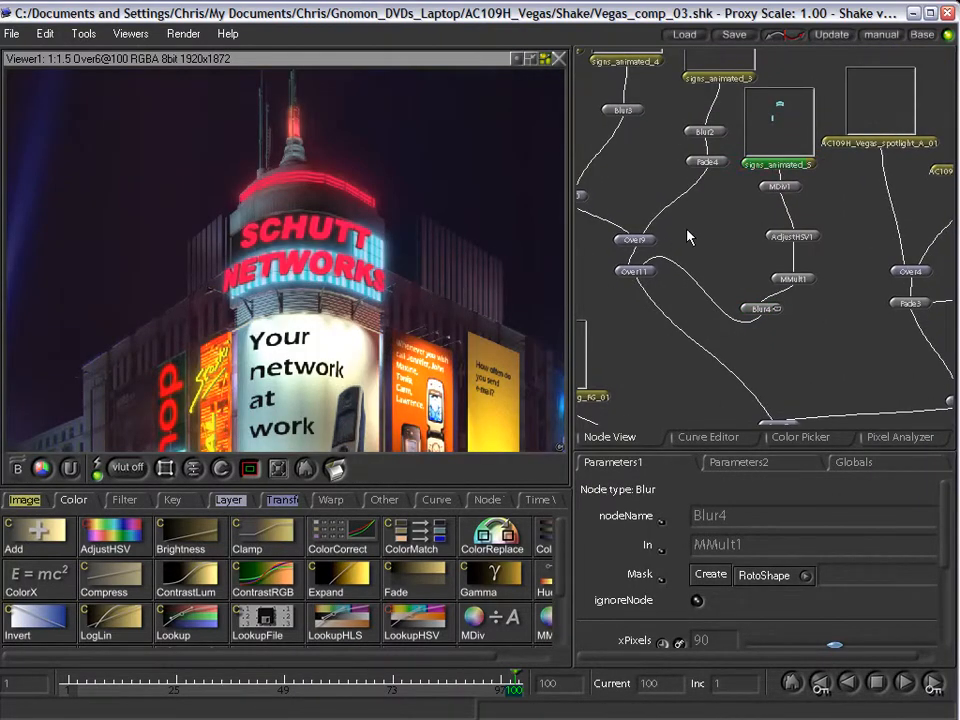
Temporarily ignore signs_animated_3 to judge its contribution and review the composite at Over6.
drag(688, 236, 707, 279)
click(710, 125)
drag(710, 125, 705, 326)
drag(704, 271, 689, 402)
drag(718, 65, 701, 107)
key(i)
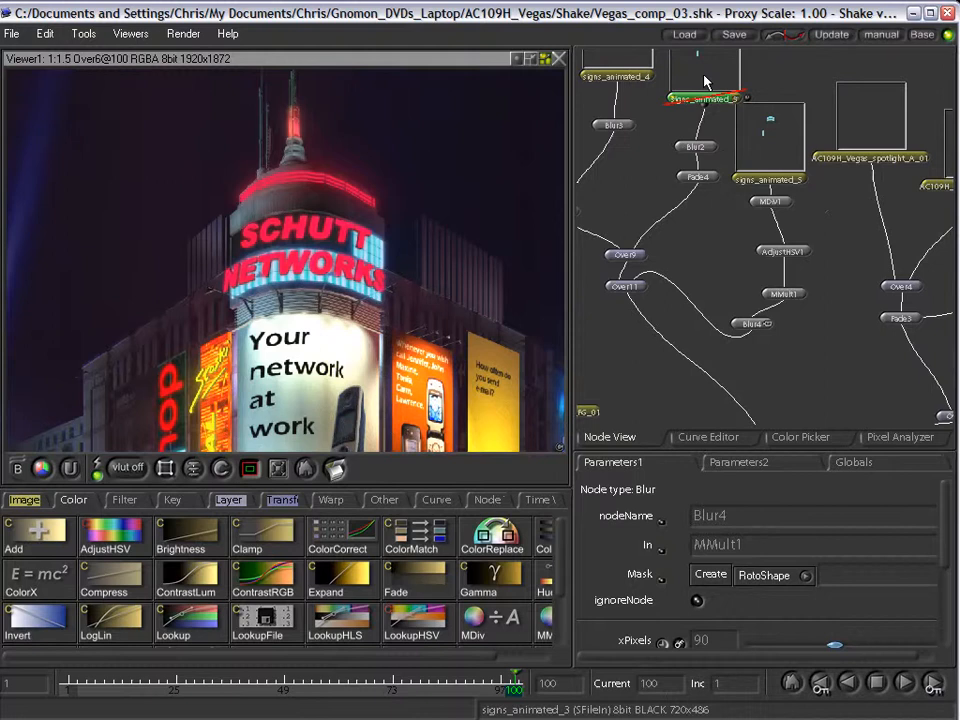
click(755, 135)
drag(720, 250, 743, 52)
click(702, 287)
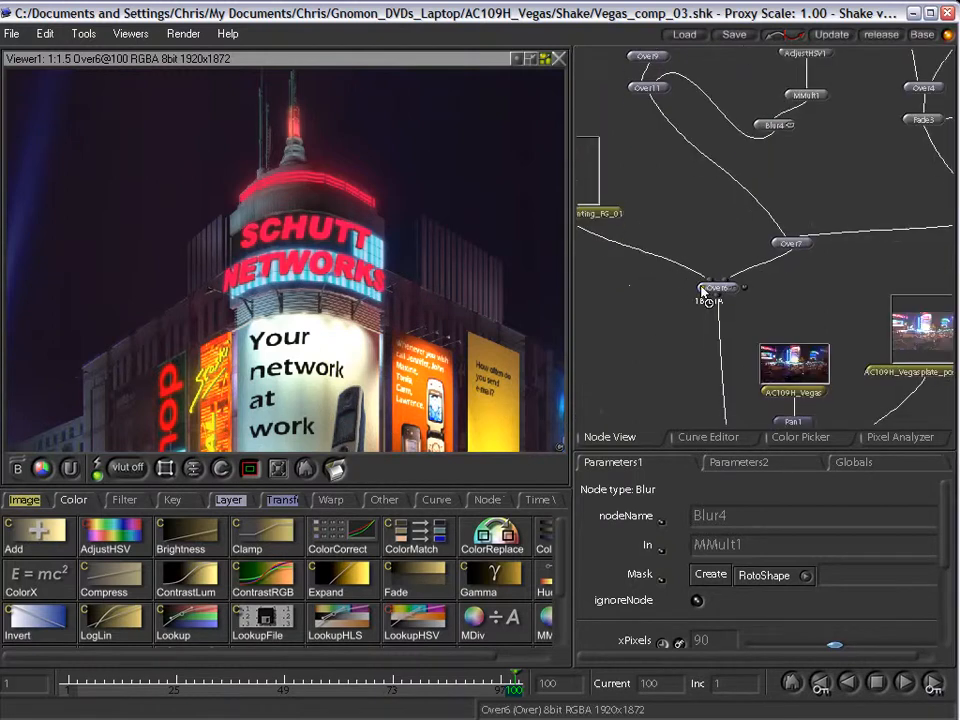
Move the whole signs_animated branch down to Over11 away from the spotlight nodes, and lower AC109H_Vegas_painting_FG_01.
drag(665, 179, 679, 341)
key(space)
drag(450, 441, 174, 588)
drag(551, 454, 506, 240)
drag(526, 228, 532, 156)
click(640, 236)
drag(560, 432, 35, 78)
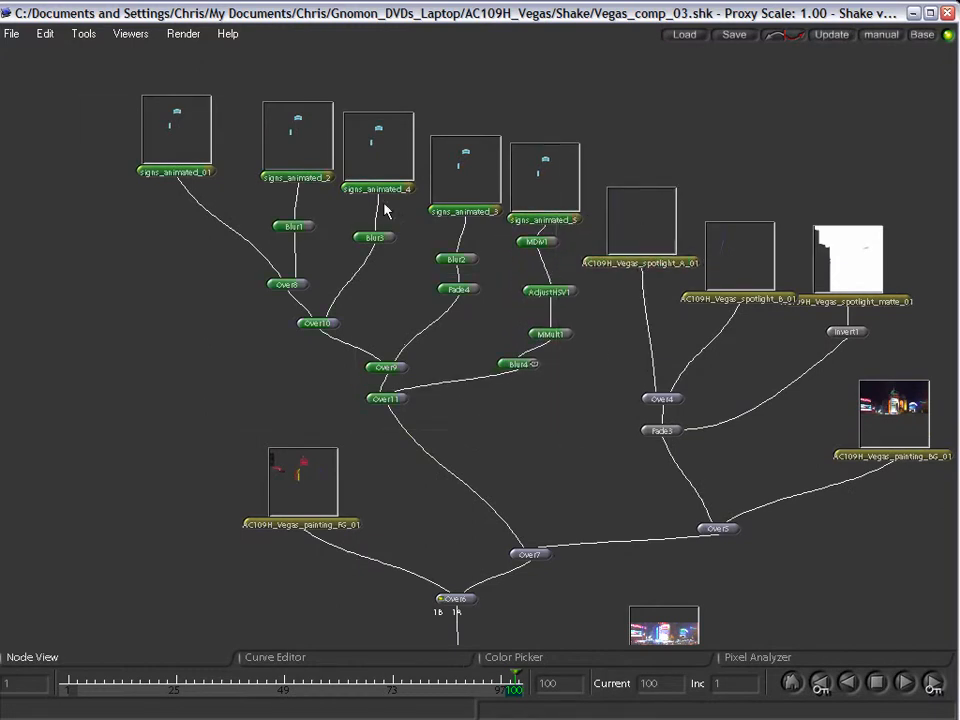
mouse_move(561, 189)
mouse_down()
mouse_move(441, 158)
mouse_move(400, 188)
mouse_up()
drag(281, 487, 263, 529)
Move AC109H_Vegas_spotlight_A_01, AC109H_Vegas_spotlight_B_01 and Over4 up from Fade3 and space out the two spotlight inputs.
drag(485, 390, 393, 430)
drag(493, 449, 662, 264)
drag(664, 274, 628, 250)
click(642, 231)
drag(624, 256, 645, 209)
drag(511, 238, 485, 223)
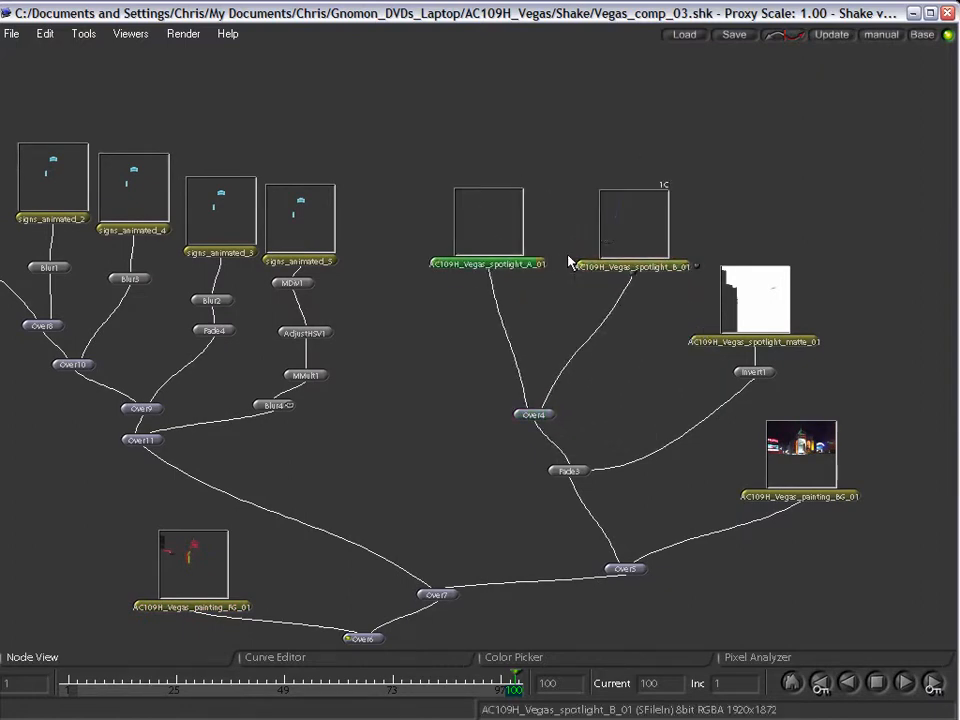
drag(617, 223, 591, 223)
key(space)
Bring the spotlight beams into view, move AC109H_Vegas_spotlight_B_01 up to make room and insert a Rotate node after it.
drag(629, 265, 743, 177)
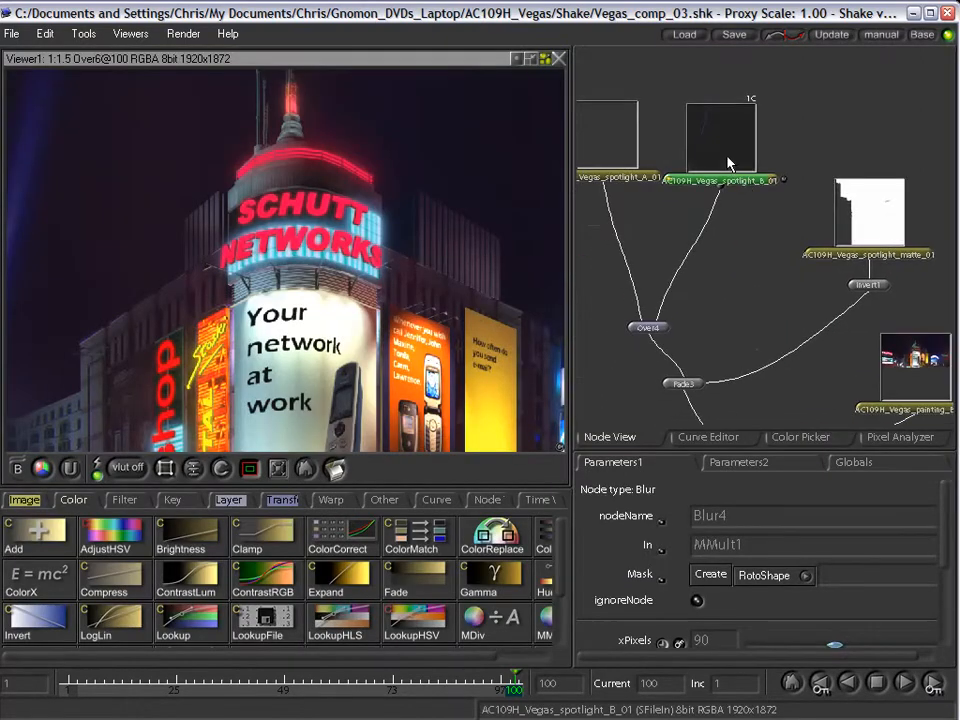
drag(173, 389, 421, 340)
scroll(350, 345, down, 4)
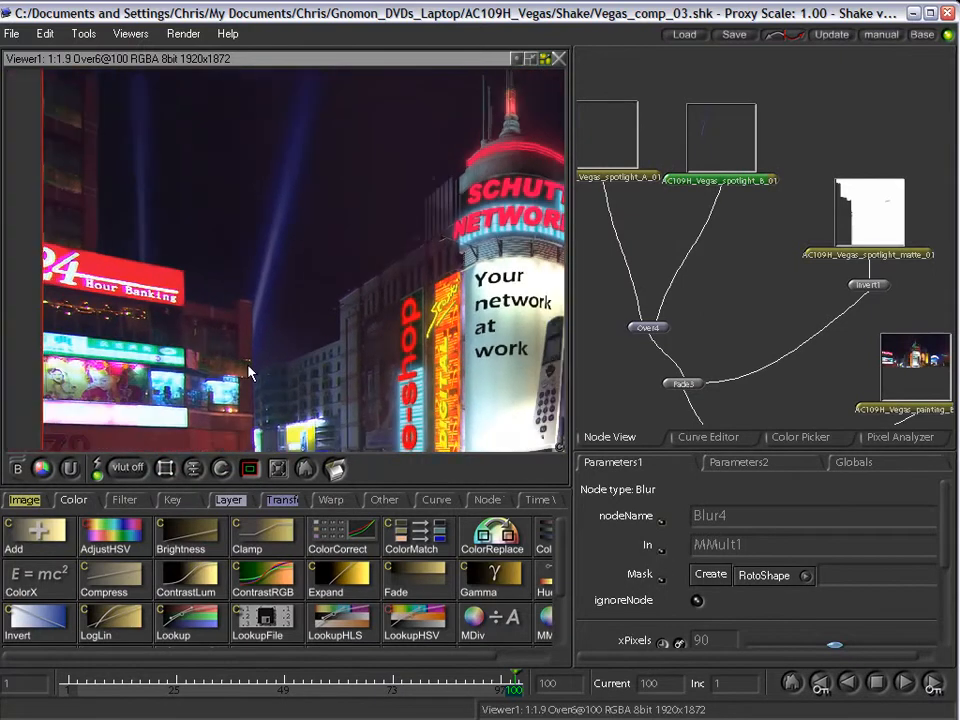
drag(708, 147, 718, 134)
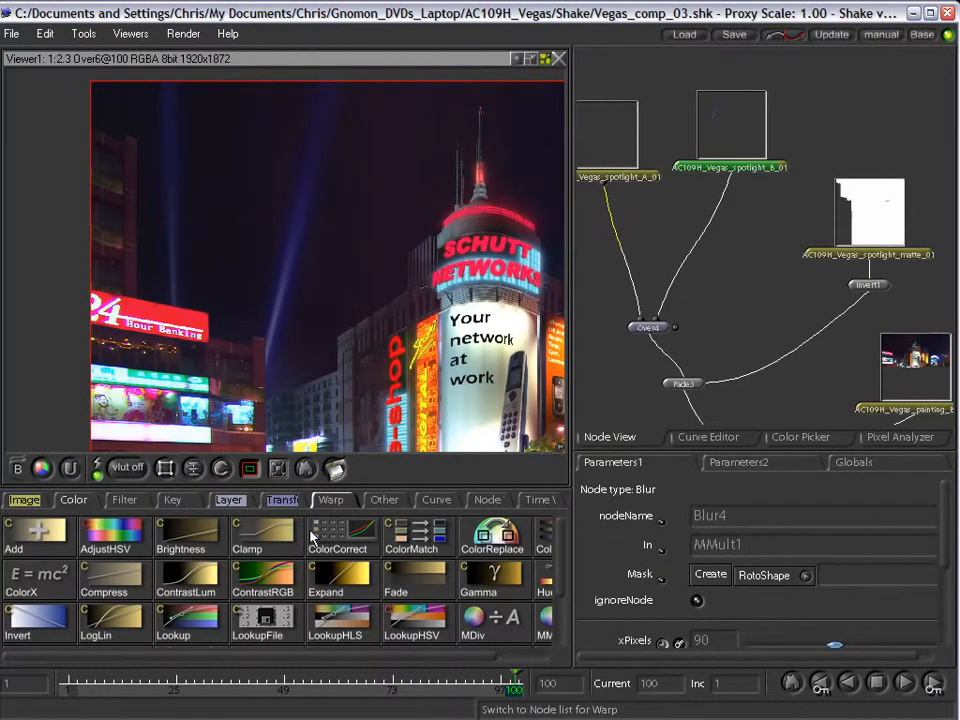
click(327, 505)
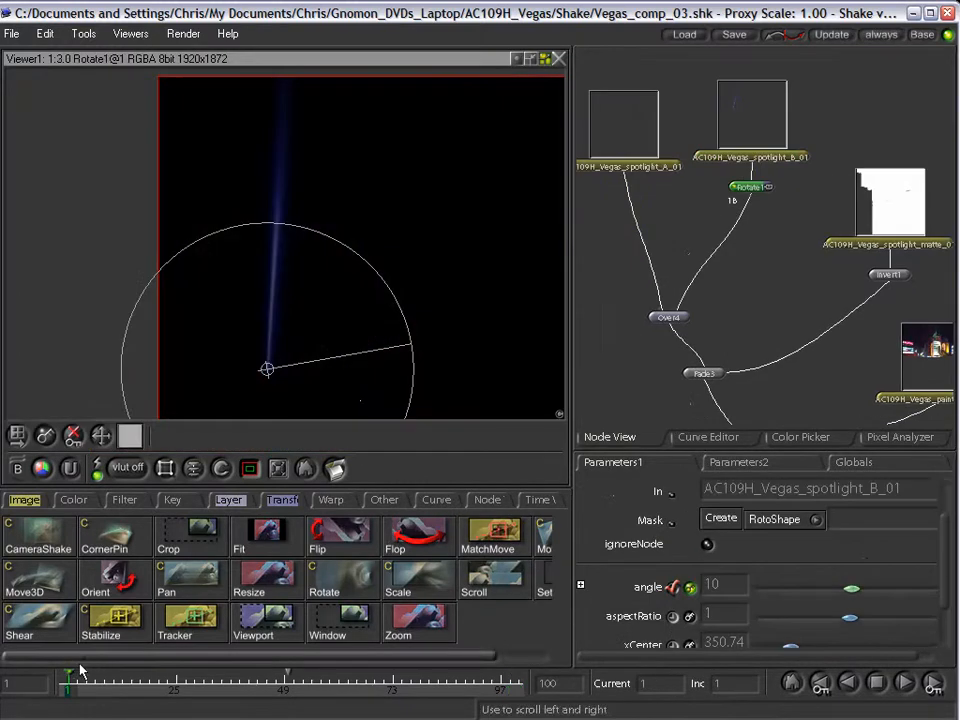
Scrub the beam's rotation to frame 100 and keyframe Rotate1's angle there, trying -35 and settling on -15.
drag(71, 686, 284, 686)
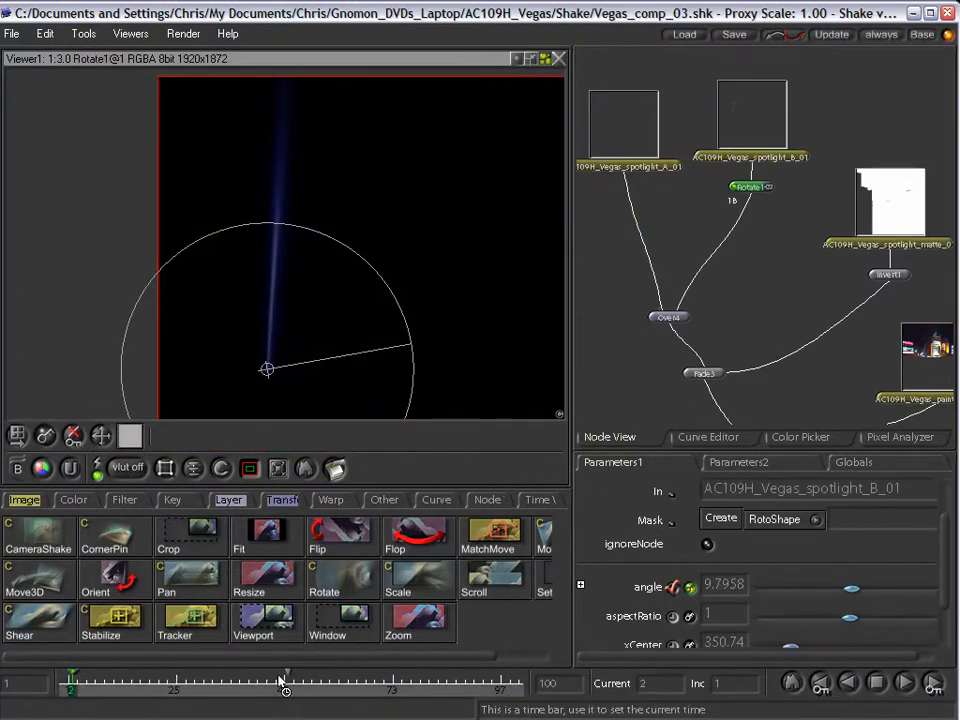
drag(408, 690, 514, 686)
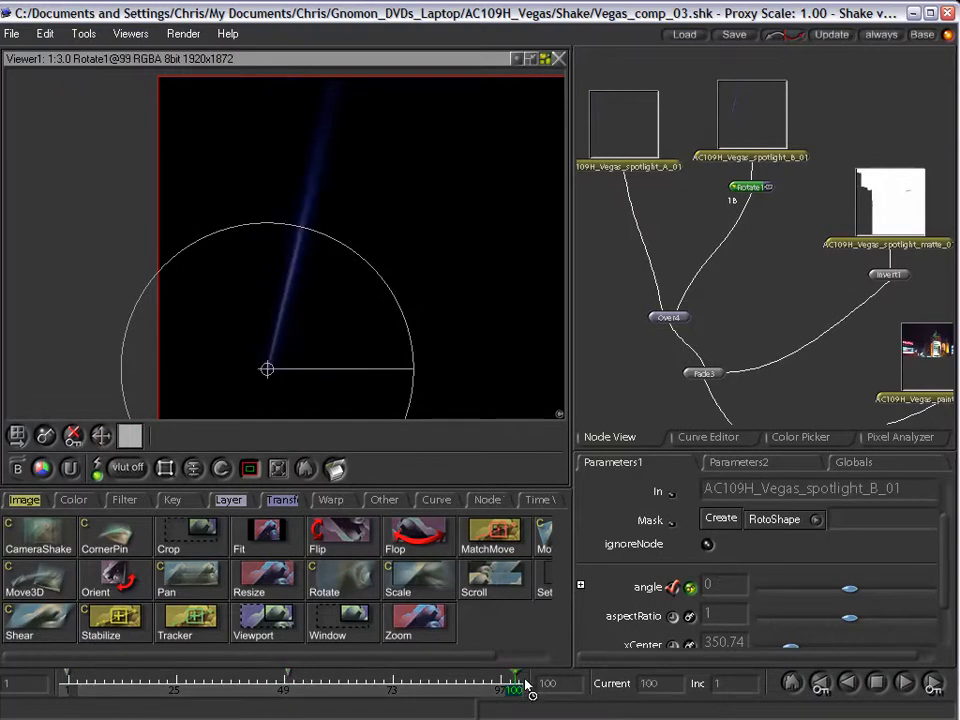
drag(845, 593, 840, 601)
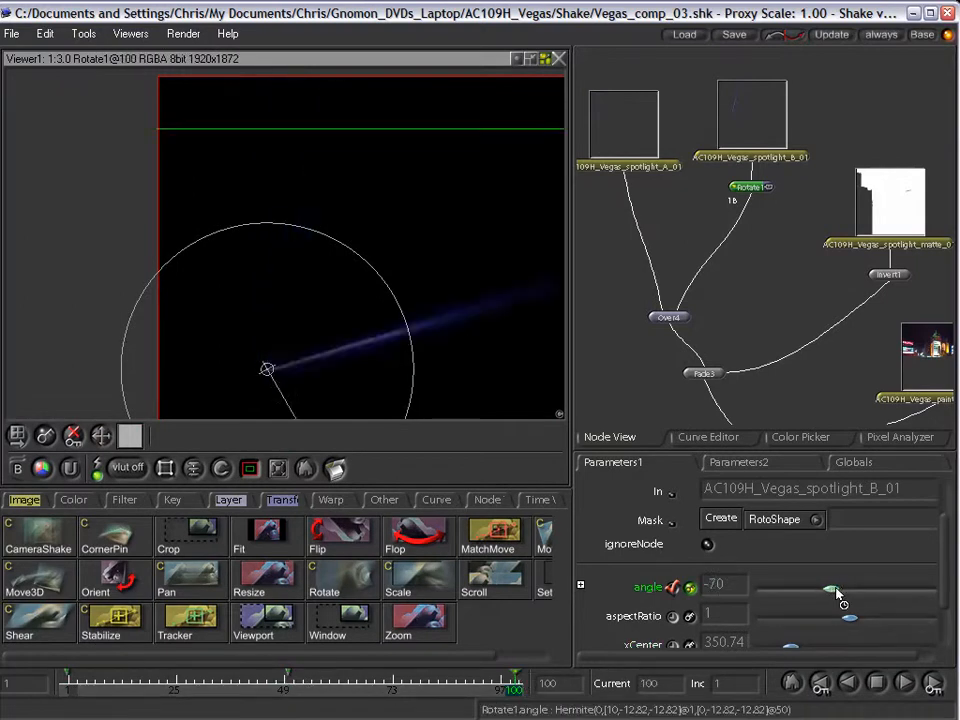
click(735, 585)
text(-35)
key(Return)
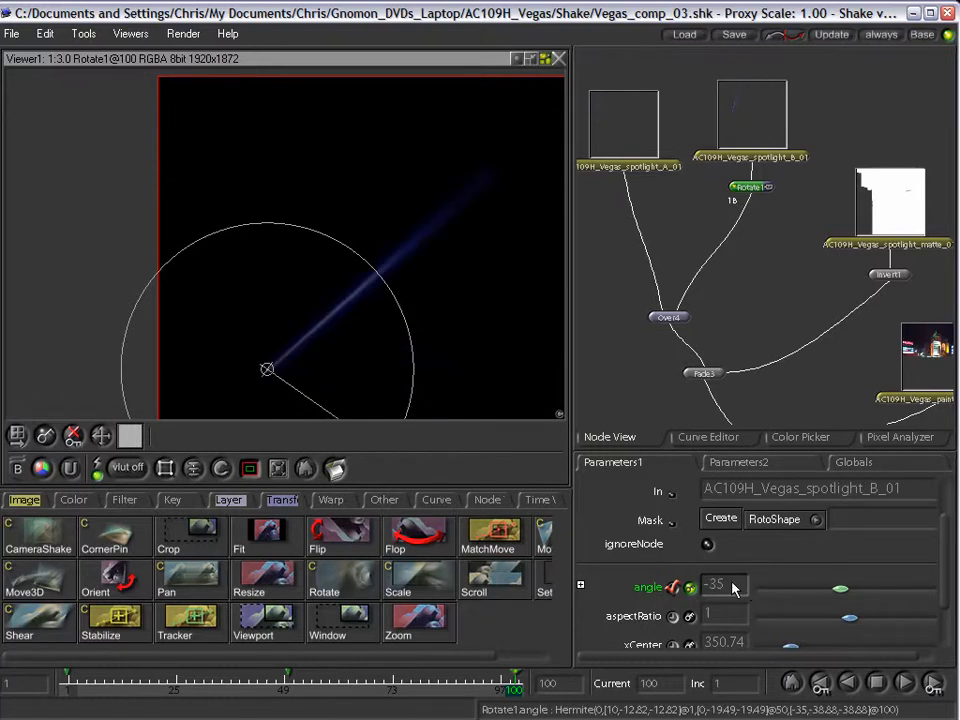
text(-15)
key(Return)
Display the full composite at Over2 to check the rotated spotlight beam against the buildings.
drag(743, 383, 852, 55)
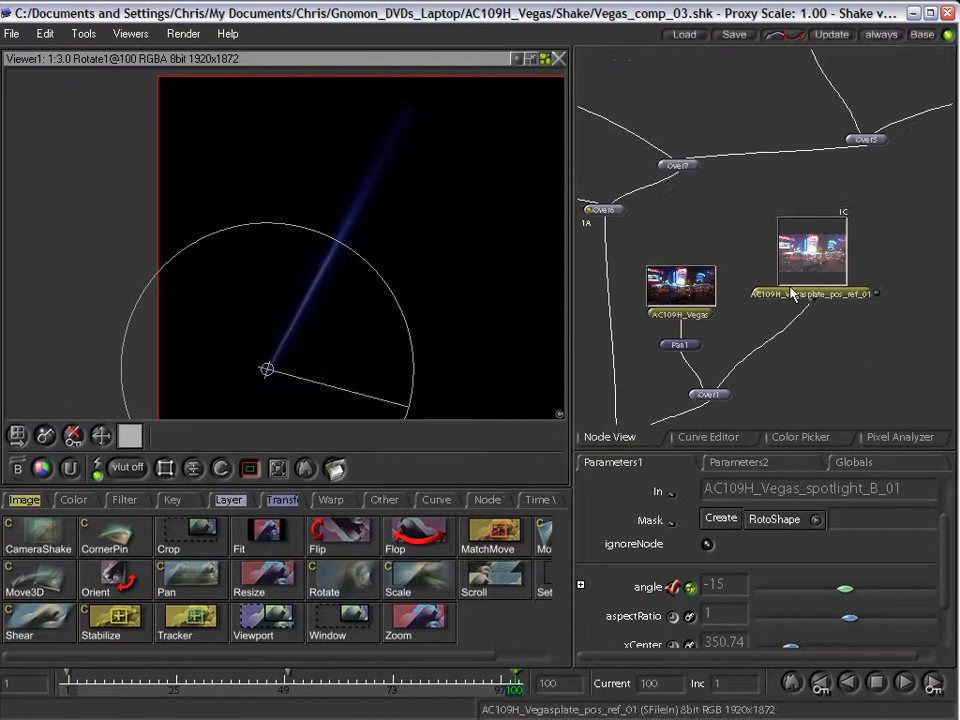
drag(792, 293, 832, 222)
click(648, 372)
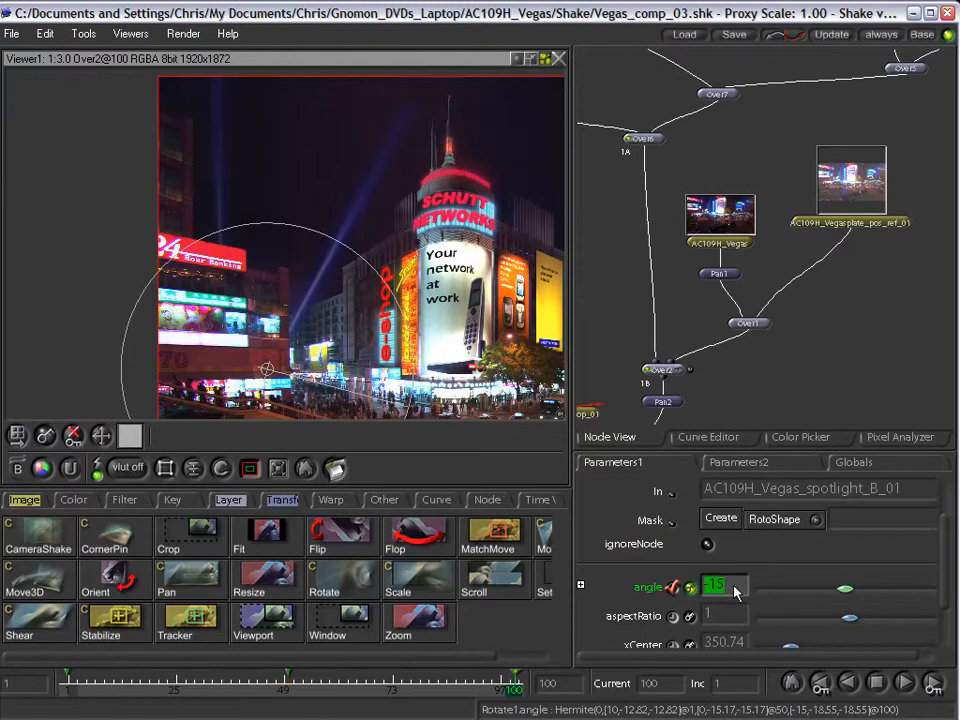
Set viewer updating to manual, scrub the beam's rotation from frame 99 back through 50 to 1, and save the script.
click(509, 682)
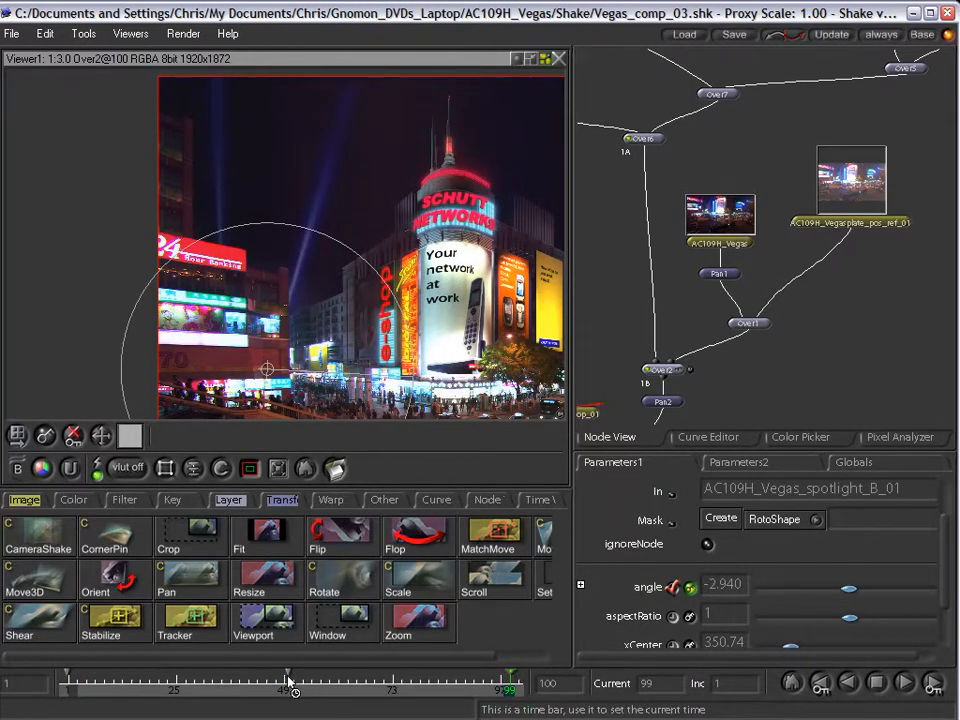
click(881, 34)
click(473, 683)
drag(473, 684, 288, 688)
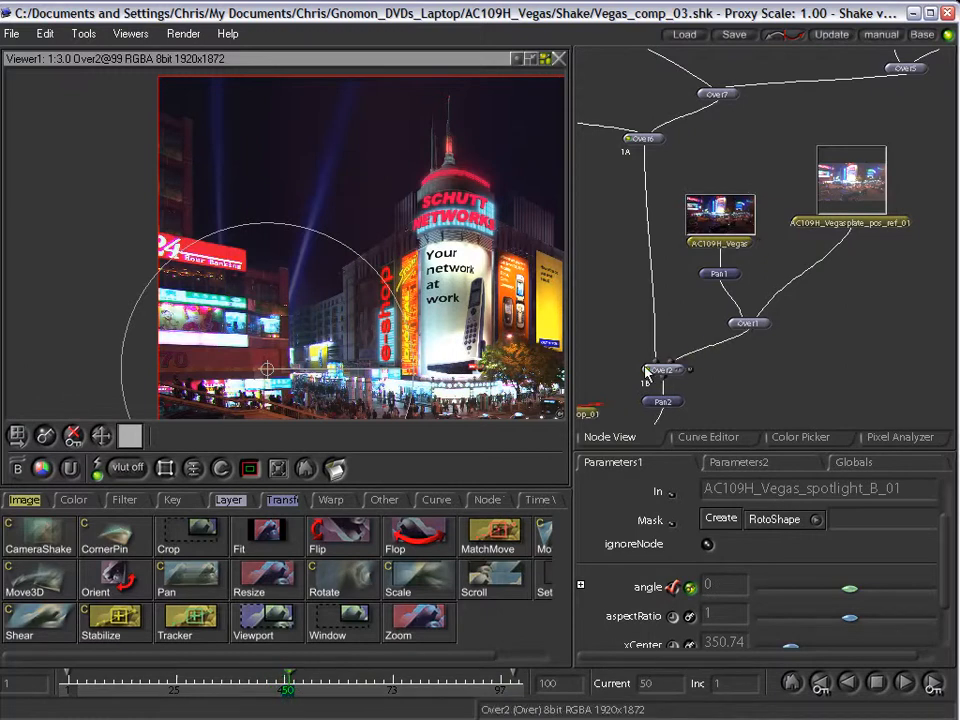
drag(405, 684, 57, 688)
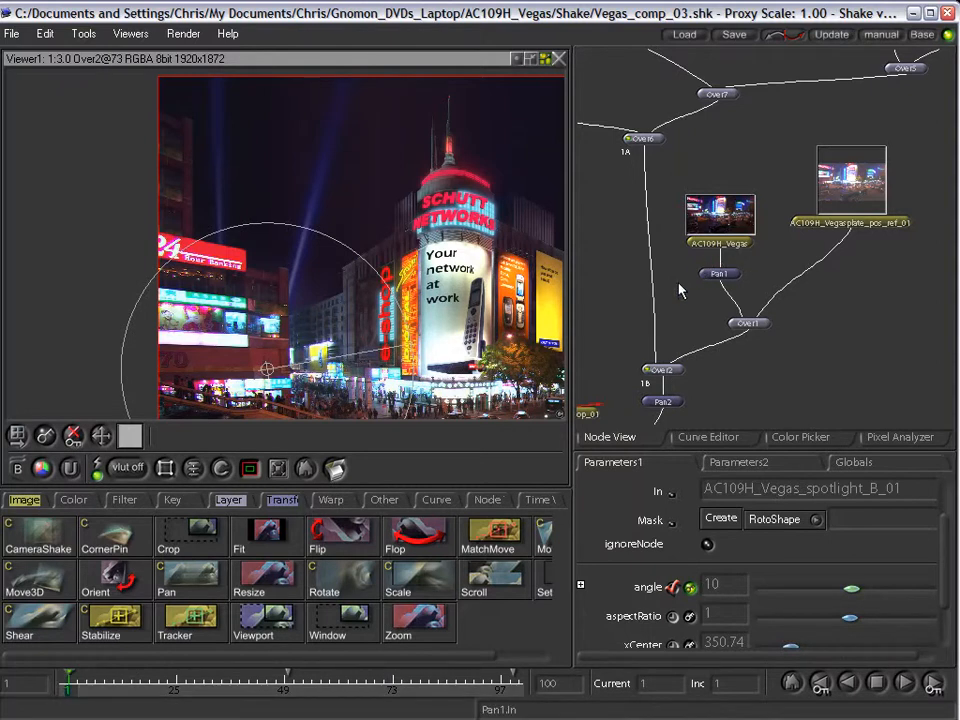
click(12, 33)
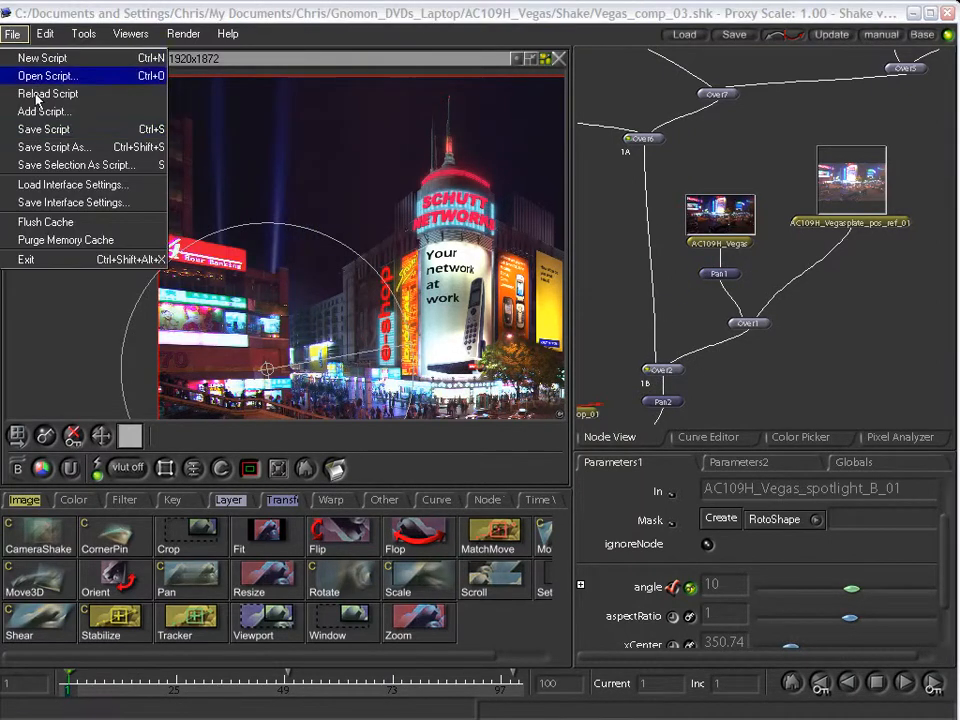
click(50, 131)
Insert a Rotate node after AC109H_Vegas_spotlight_A_01 and place its rotation centre at the base of the beam.
drag(729, 152, 465, 470)
drag(582, 118, 720, 248)
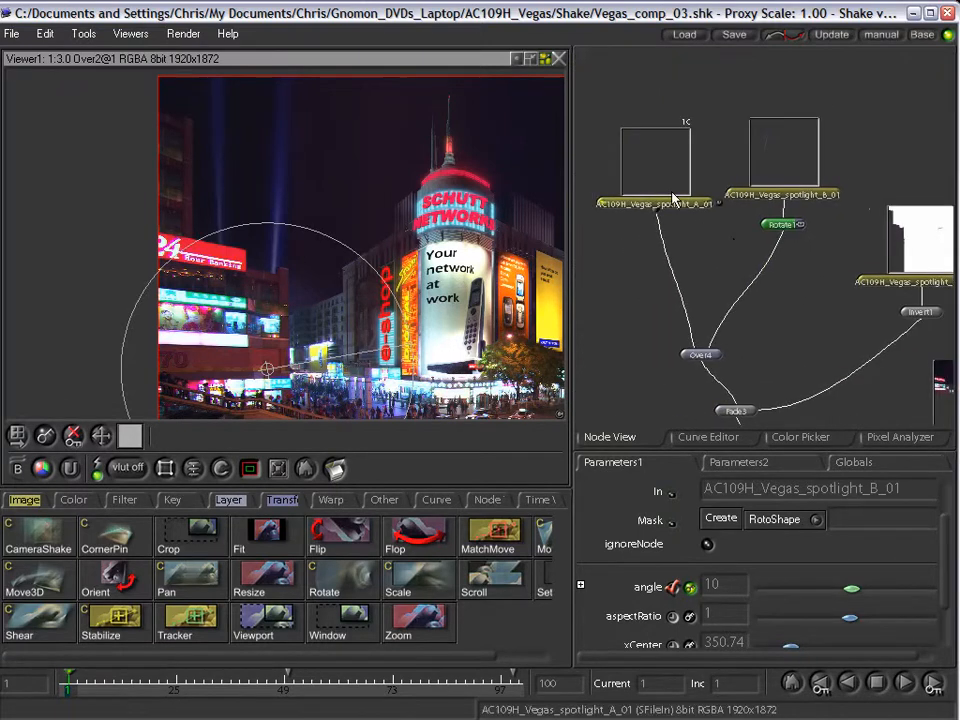
click(323, 578)
drag(455, 366, 223, 338)
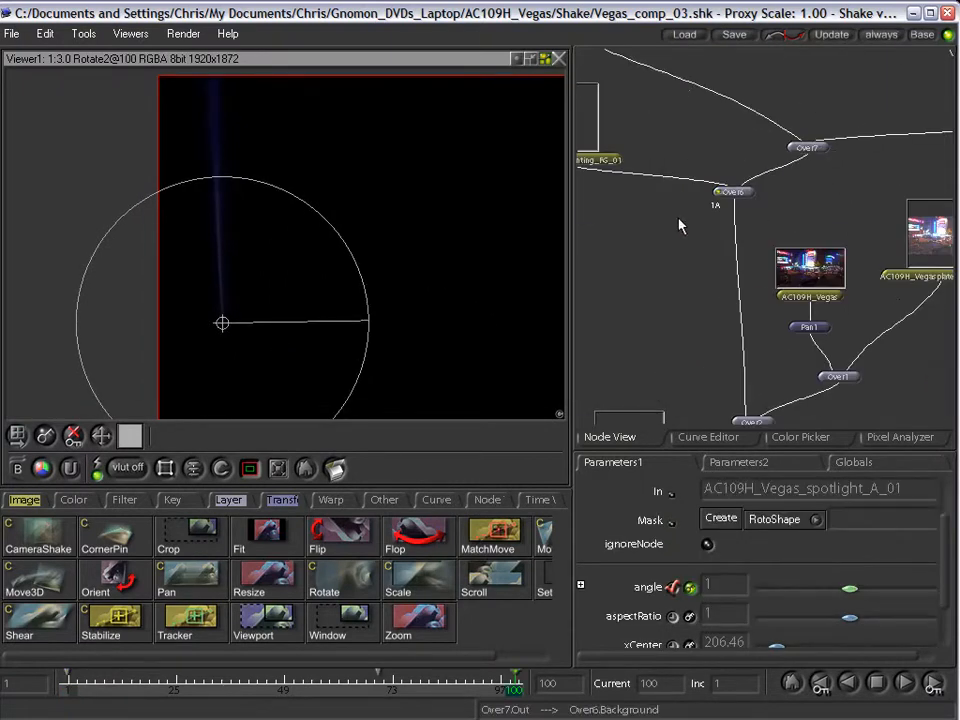
Display the composite at Over2 for frames 100 and 1 in the two viewer buffers to compare the spotlight positions.
drag(727, 360, 686, 187)
click(695, 250)
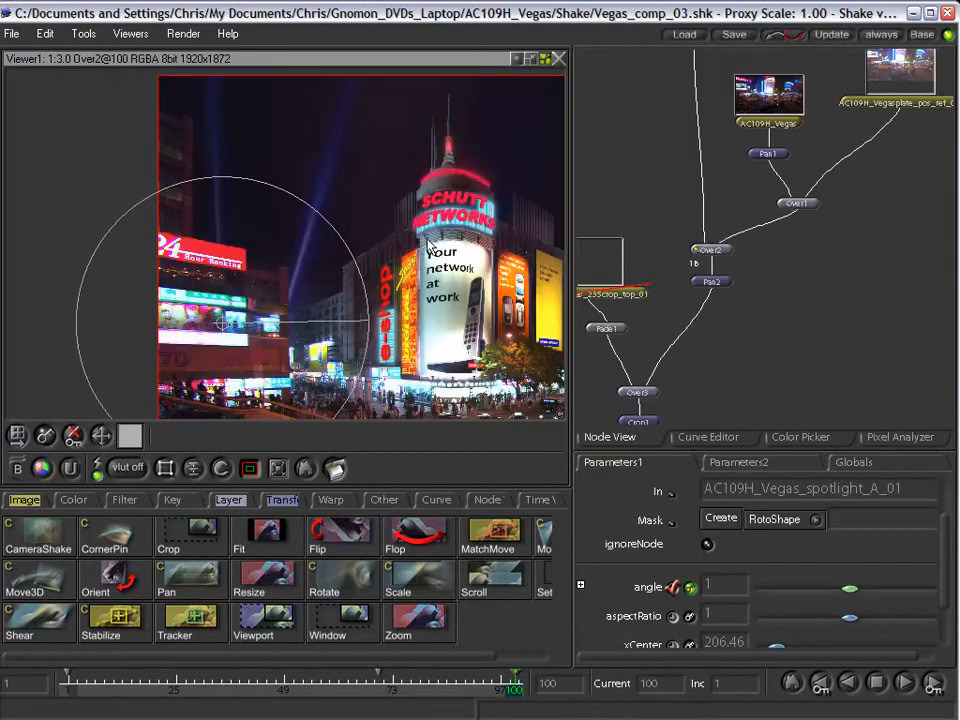
key(1)
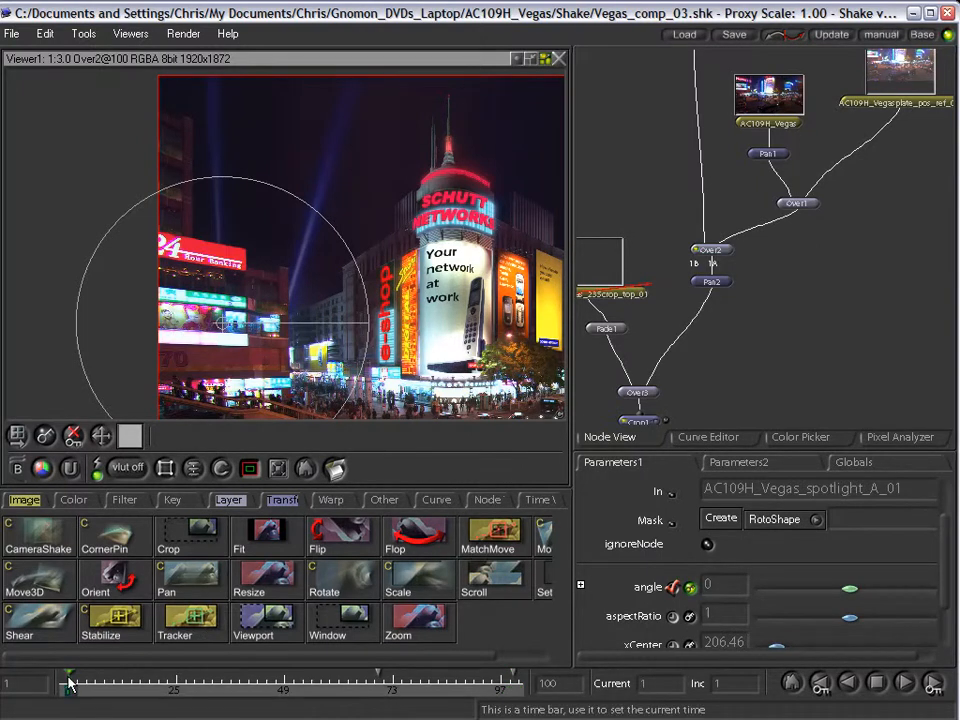
key(1)
click(696, 251)
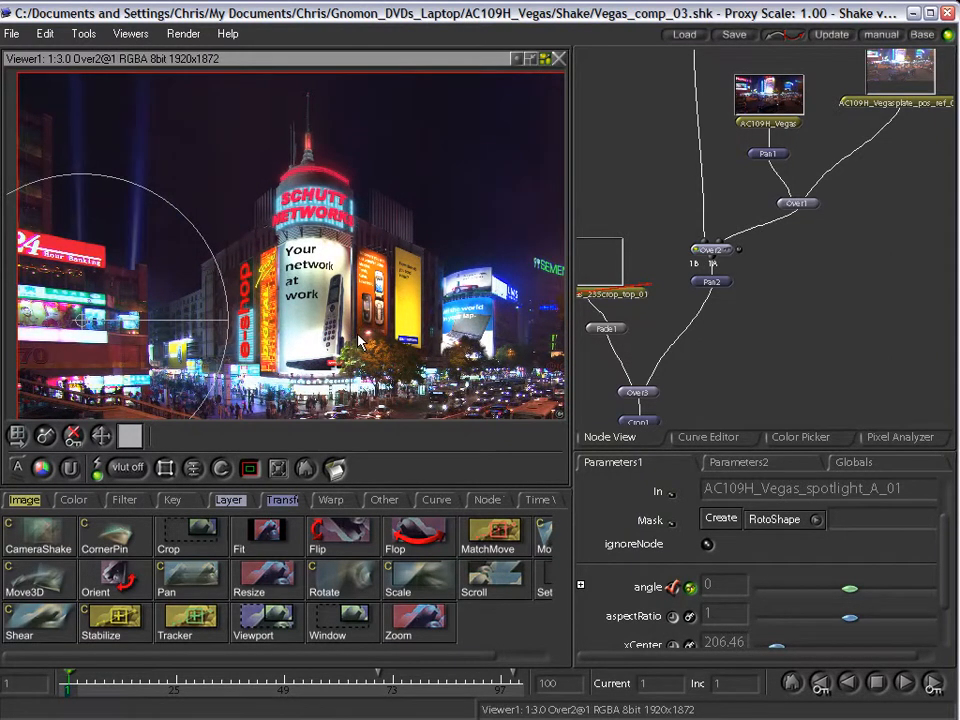
key(2)
key(1)
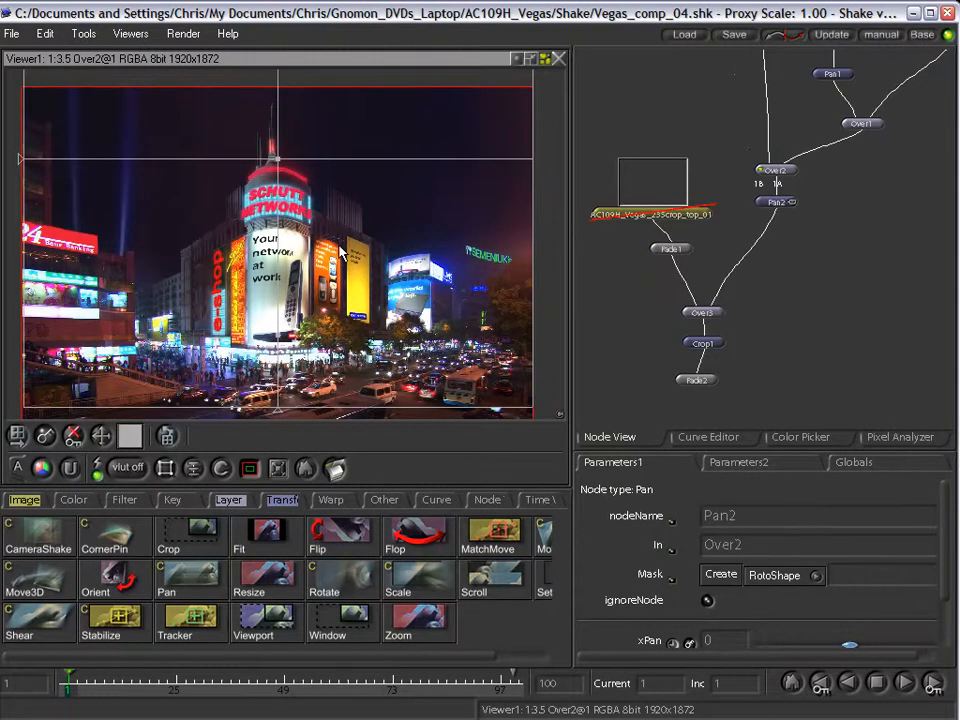
Open Pan2's parameters, scrub the camera move and keyframe its yPan close to 0 at frame 70.
click(776, 203)
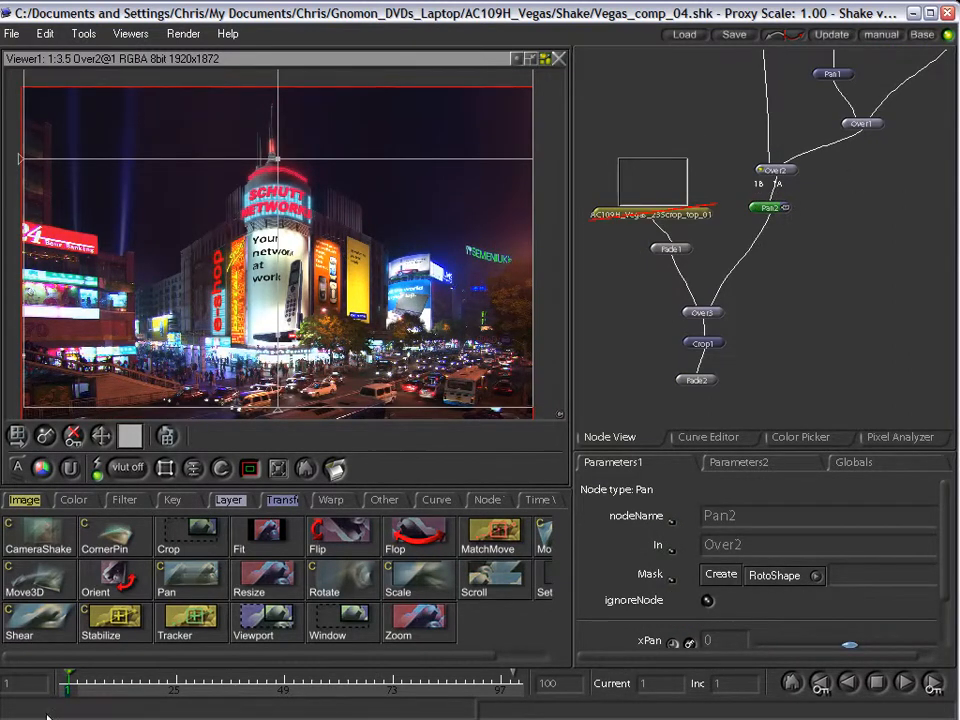
drag(72, 678, 657, 624)
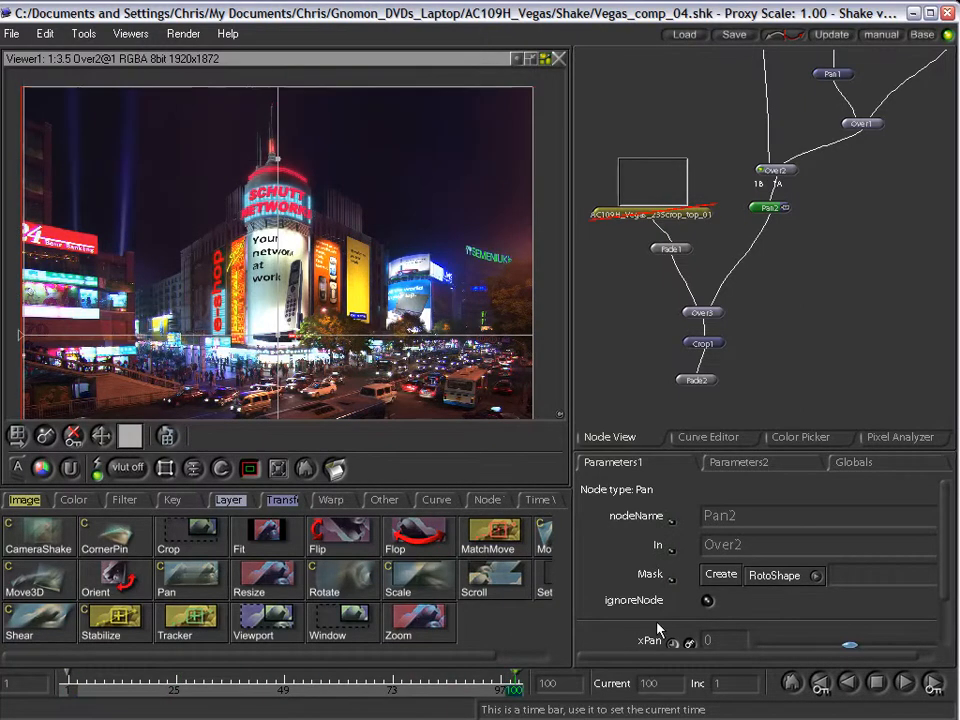
scroll(657, 627, down, 3)
drag(512, 678, 381, 676)
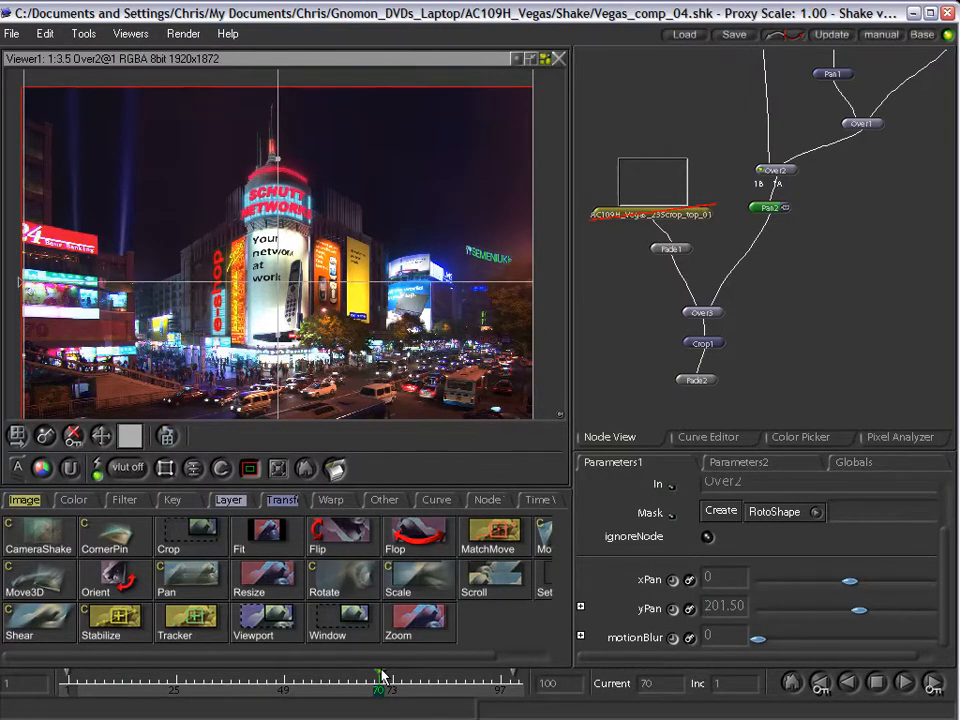
drag(98, 683, 382, 688)
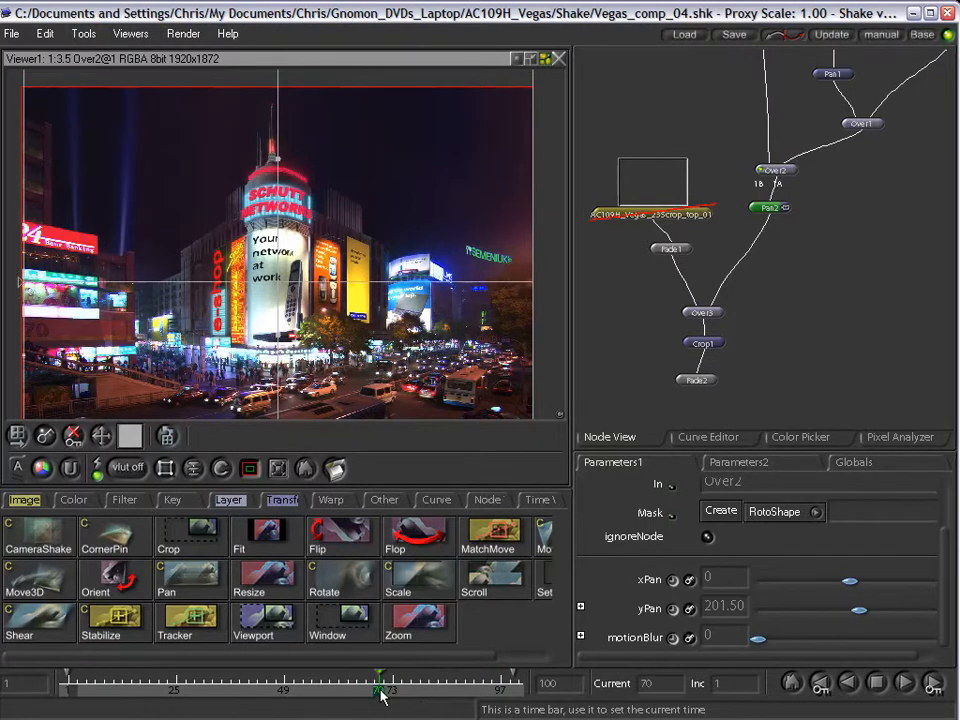
click(717, 609)
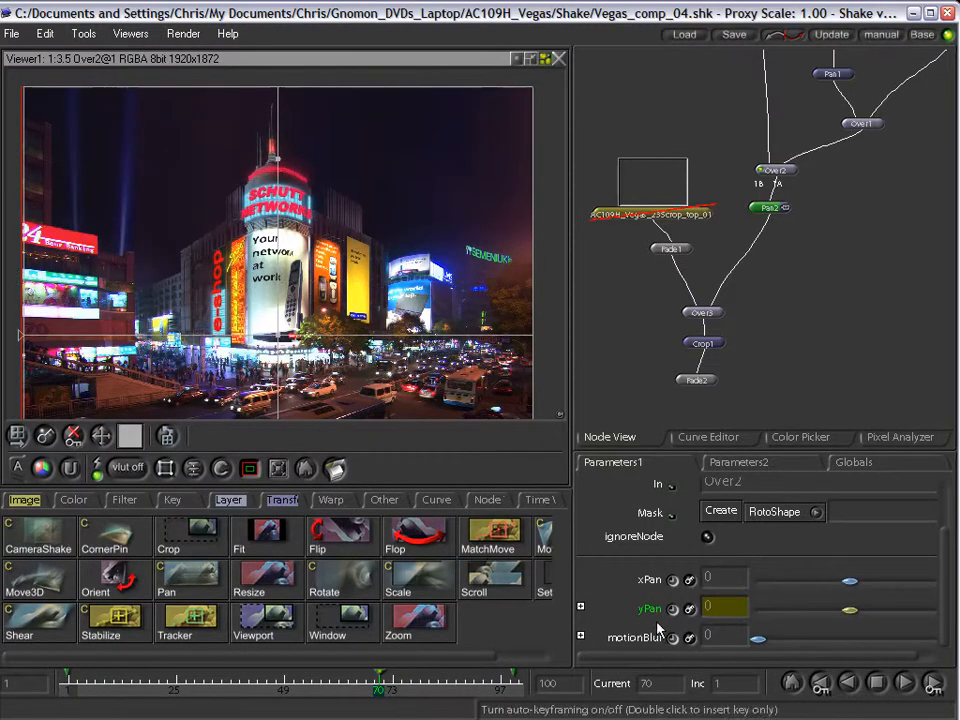
mouse_move(380, 684)
mouse_down()
mouse_move(457, 675)
mouse_move(319, 698)
mouse_move(514, 688)
mouse_move(69, 690)
mouse_move(270, 698)
mouse_move(381, 690)
mouse_up()
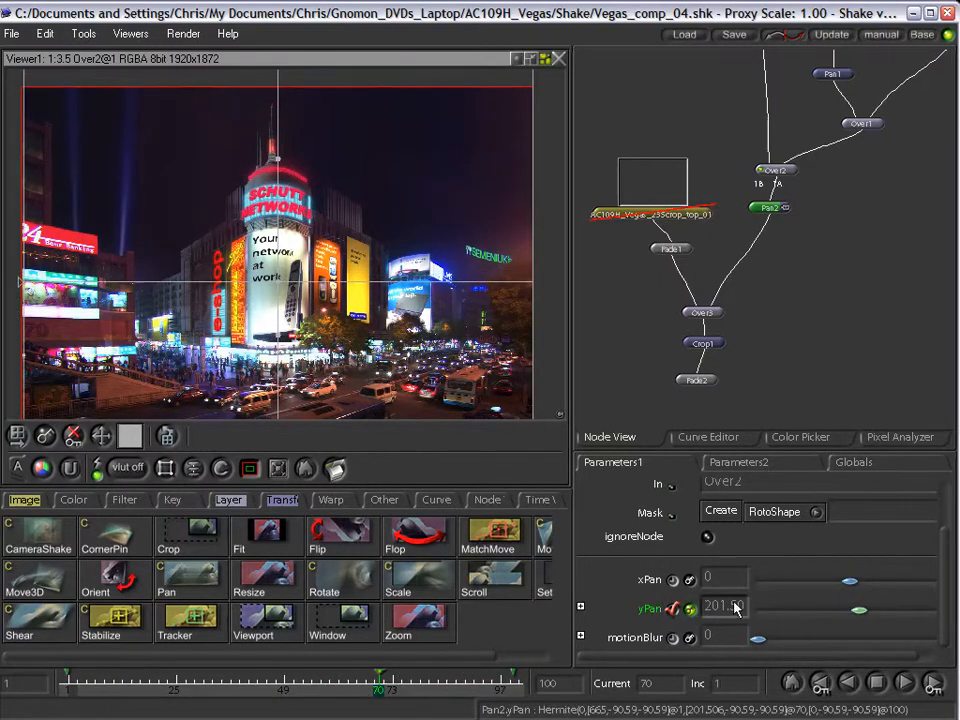
Check Pan2's move around frame 85 and flatten the yPan curve's tangent at its last key to remove the overshoot.
click(449, 679)
drag(449, 679, 418, 684)
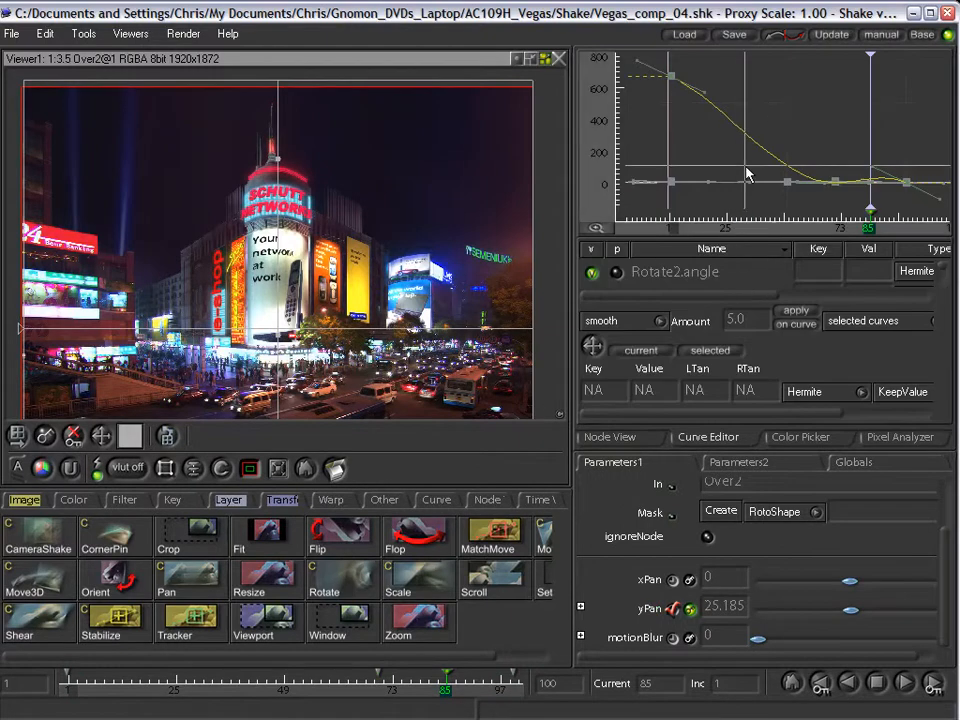
key(space)
drag(655, 348, 658, 436)
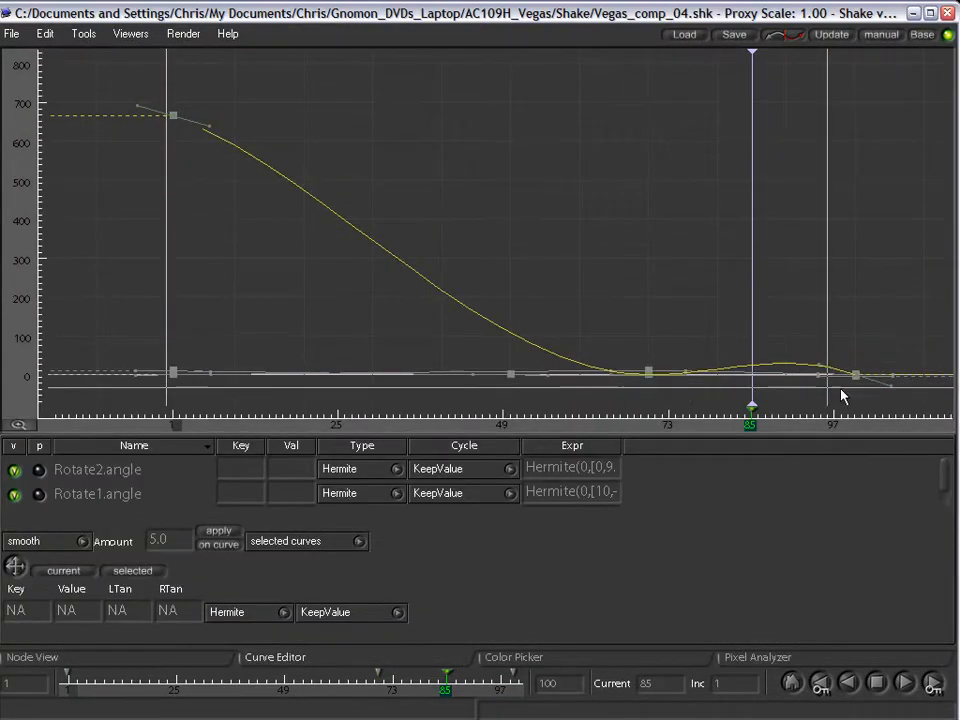
drag(853, 380, 814, 377)
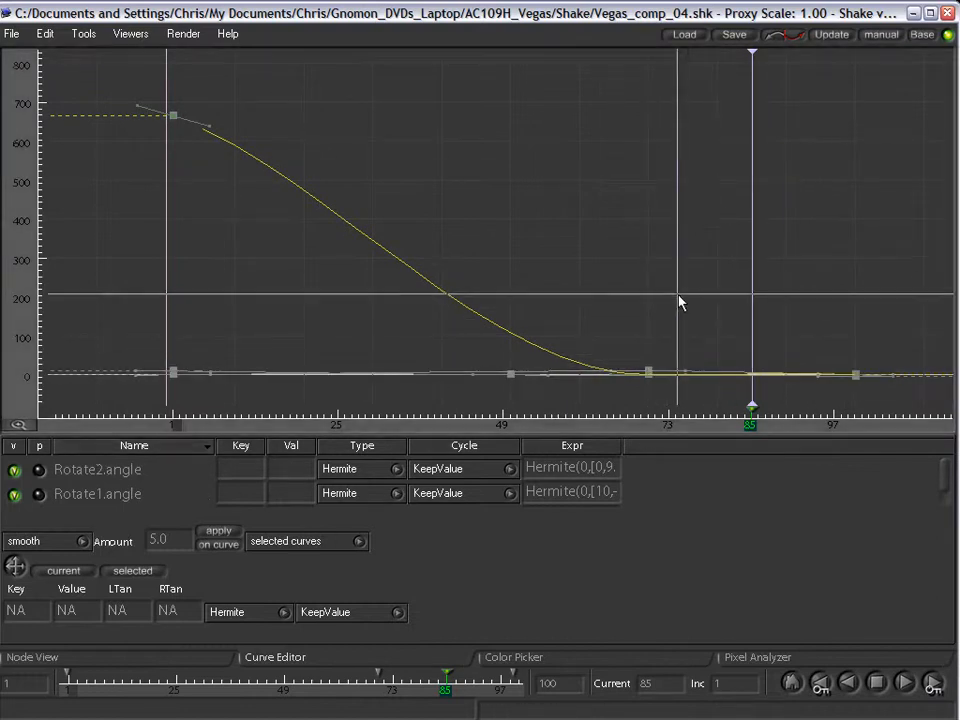
key(grave)
click(632, 441)
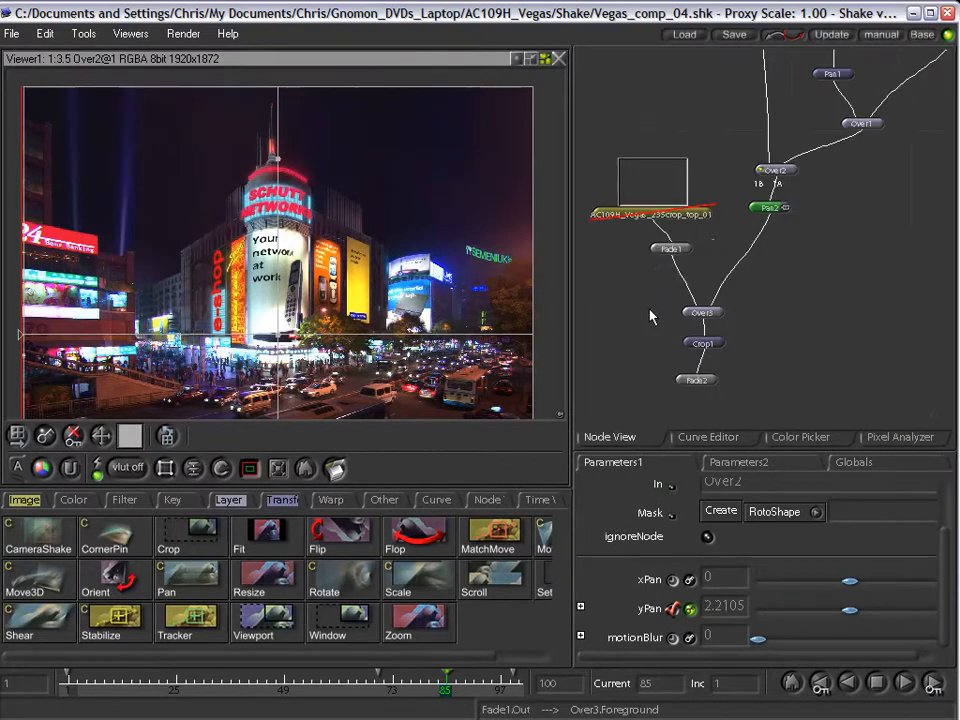
Display Vegas_comp_01 at frame 1 and try a firstFrame of 35 for the AC109H_Vegas street plate.
click(779, 345)
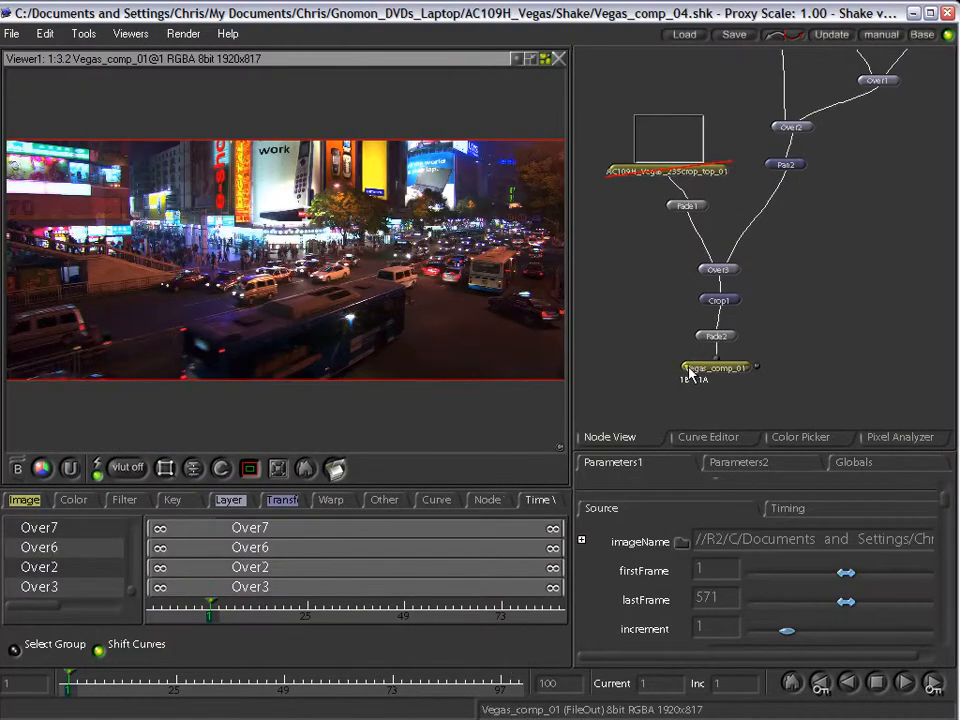
key(1)
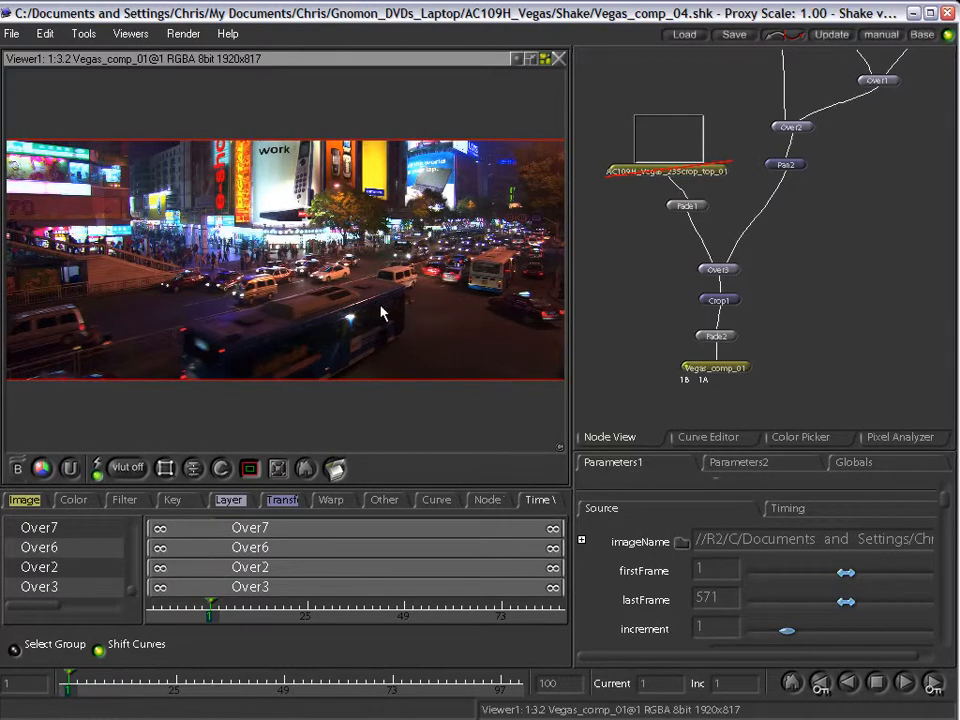
drag(818, 184, 632, 401)
click(717, 575)
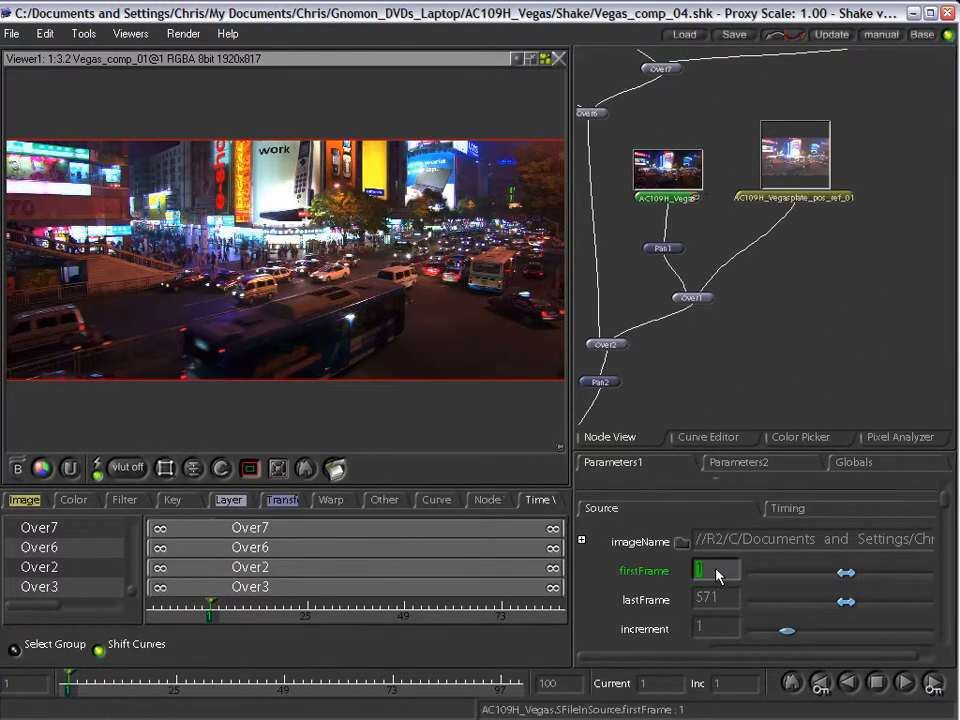
text(35)
key(Return)
drag(689, 368, 914, 71)
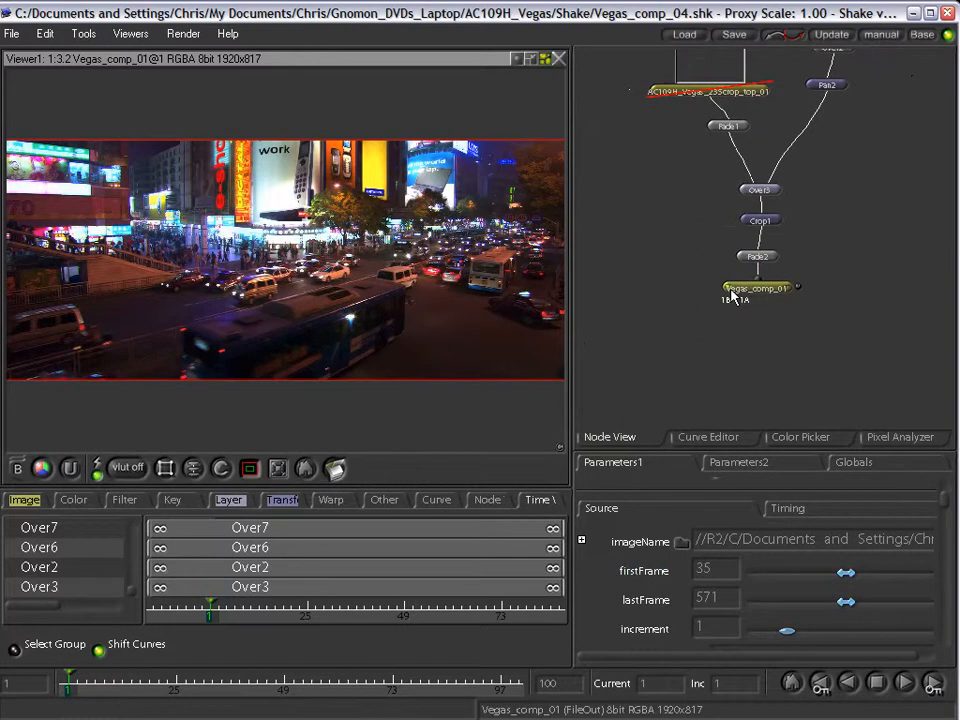
Try a firstFrame of 55 for the AC109H_Vegas street plate and refresh the view of Vegas_comp_01.
drag(861, 110, 637, 375)
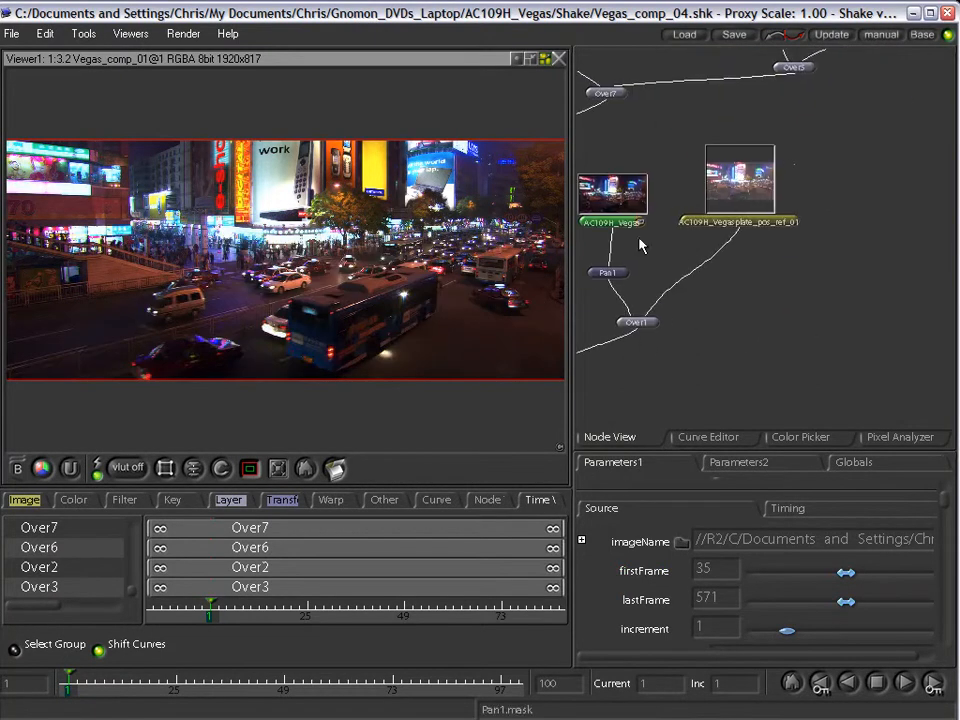
click(732, 573)
text(55)
key(Return)
drag(692, 365, 909, 103)
click(689, 332)
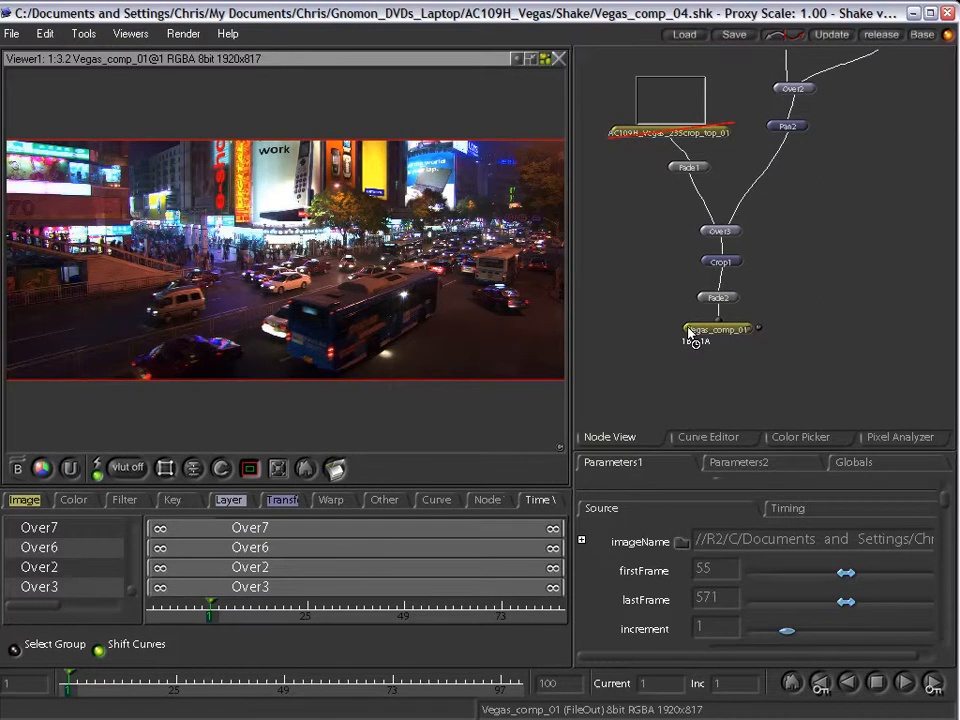
Set the AC109H_Vegas street plate's firstFrame to 80 and check the traffic in Vegas_comp_01.
drag(776, 247, 604, 428)
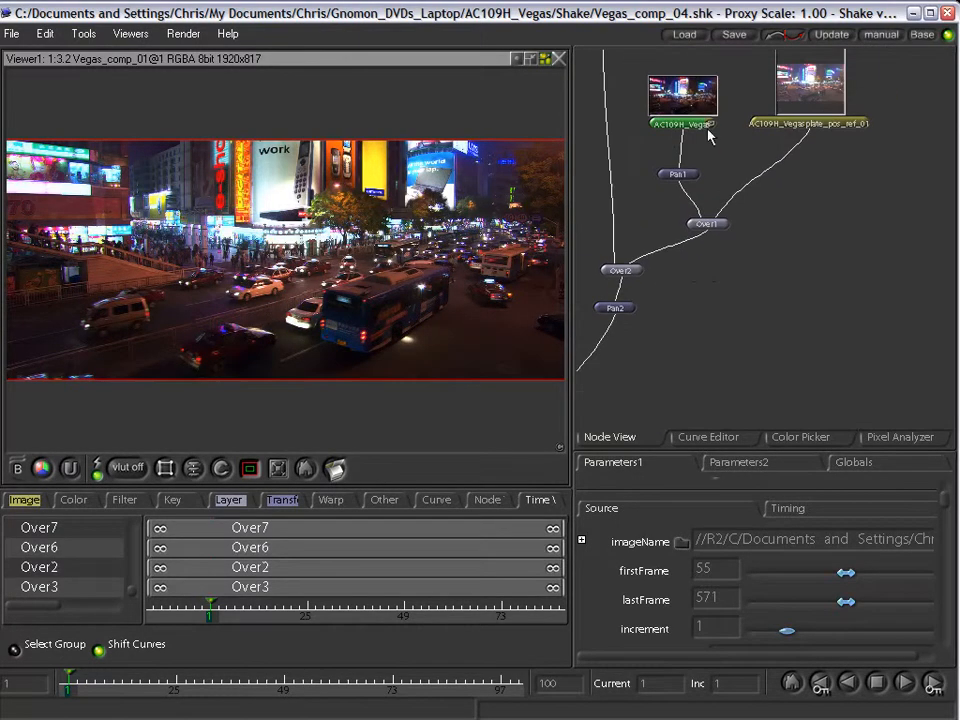
click(718, 567)
text(80)
drag(675, 361, 902, 99)
drag(704, 262, 674, 341)
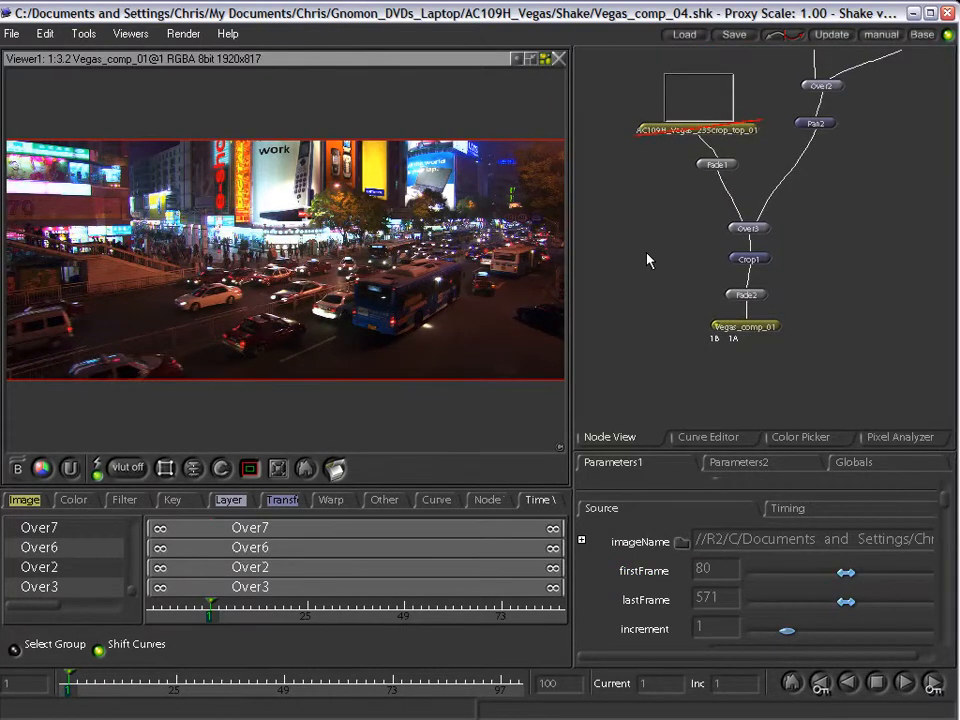
Display Vegas_comp_01 at frames 22 and 1 in the two viewer buffers and flip between them to compare the framing.
drag(196, 679, 534, 678)
click(164, 680)
click(718, 326)
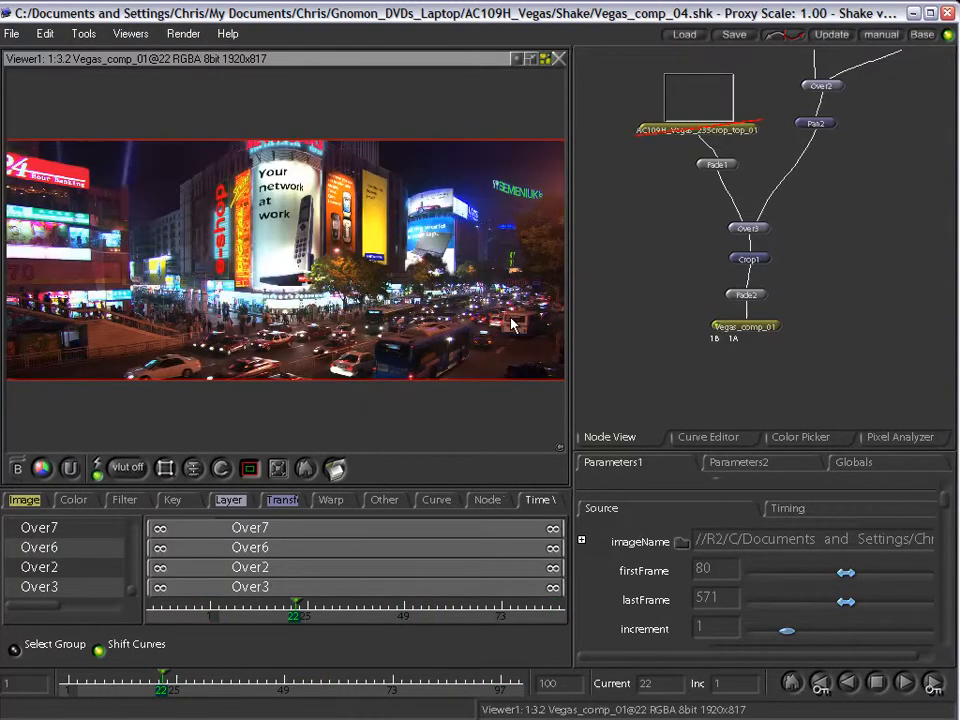
click(60, 680)
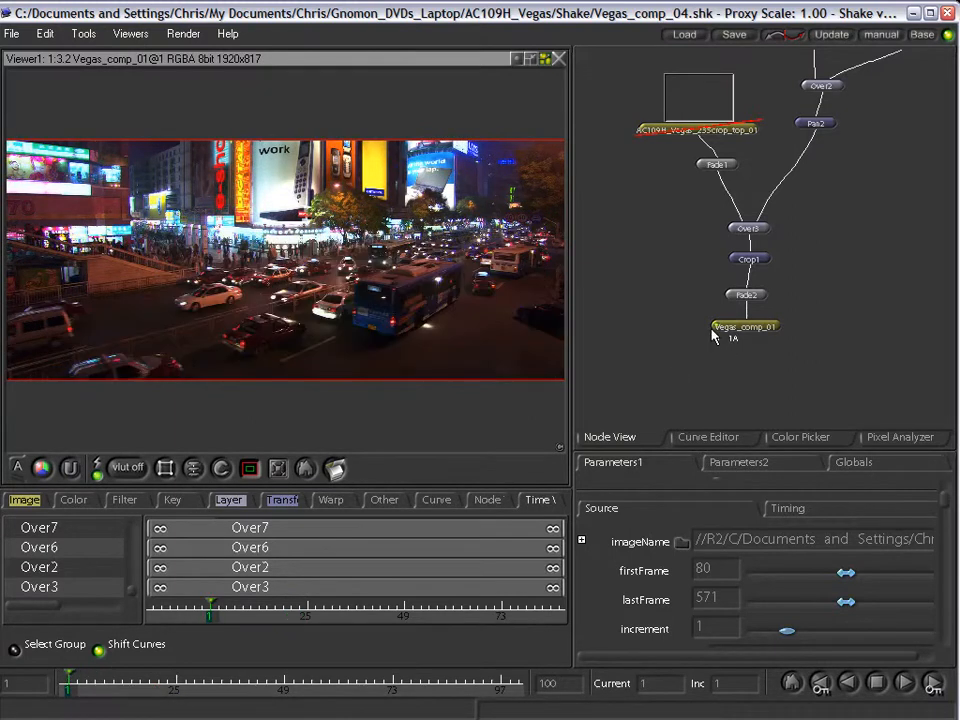
key(1)
key(1)
key(1)
key(1)
key(1)
key(1)
key(1)
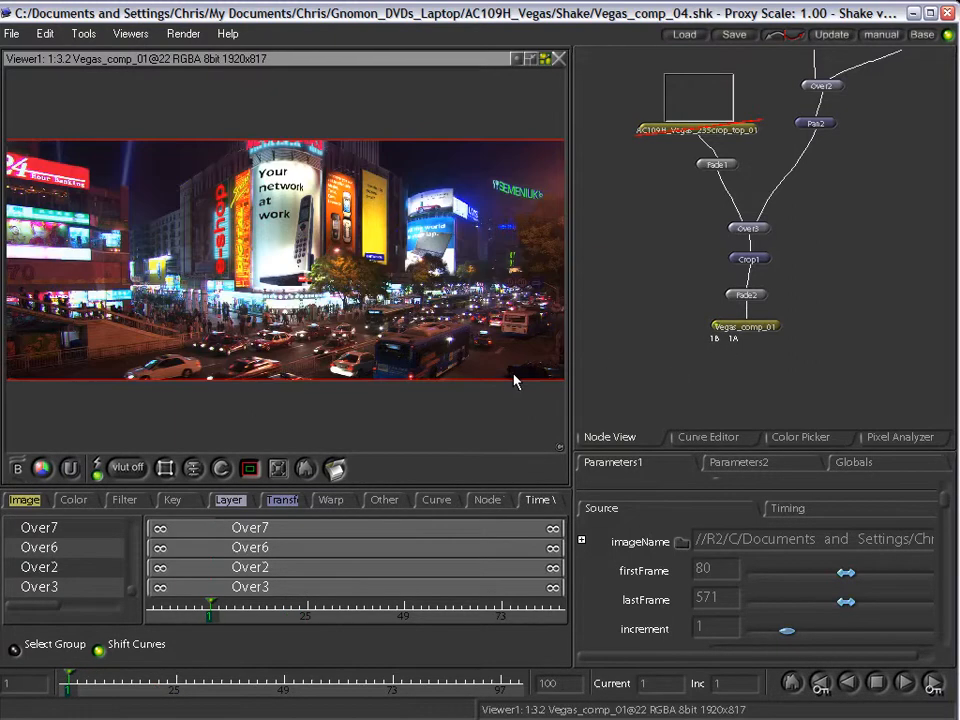
key(1)
key(1)
key(1)
key(1)
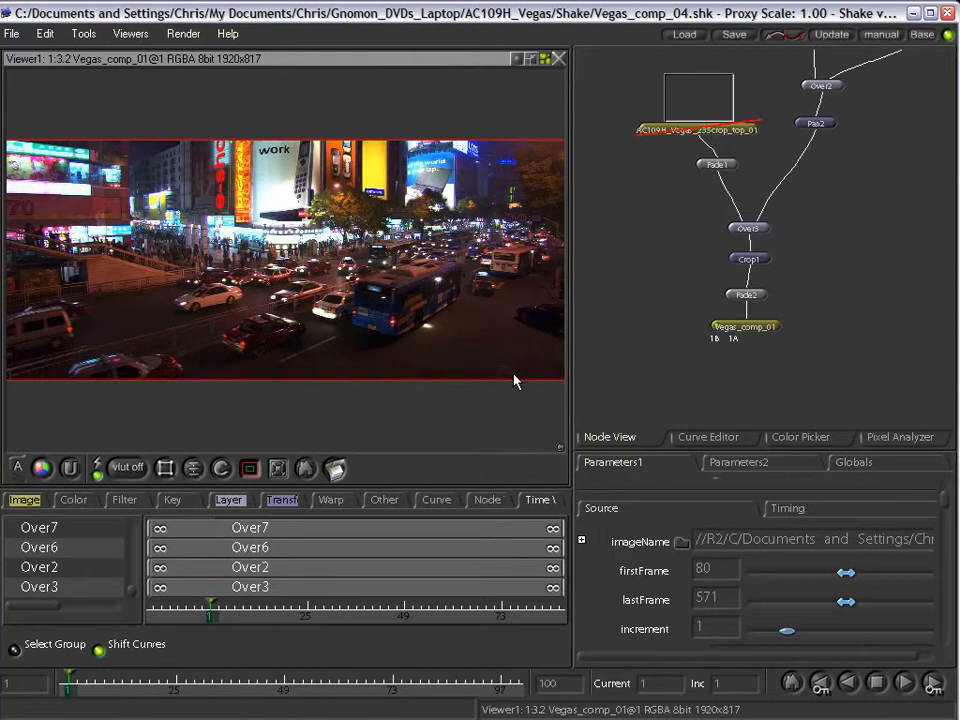
key(1)
key(1)
key(1)
key(1)
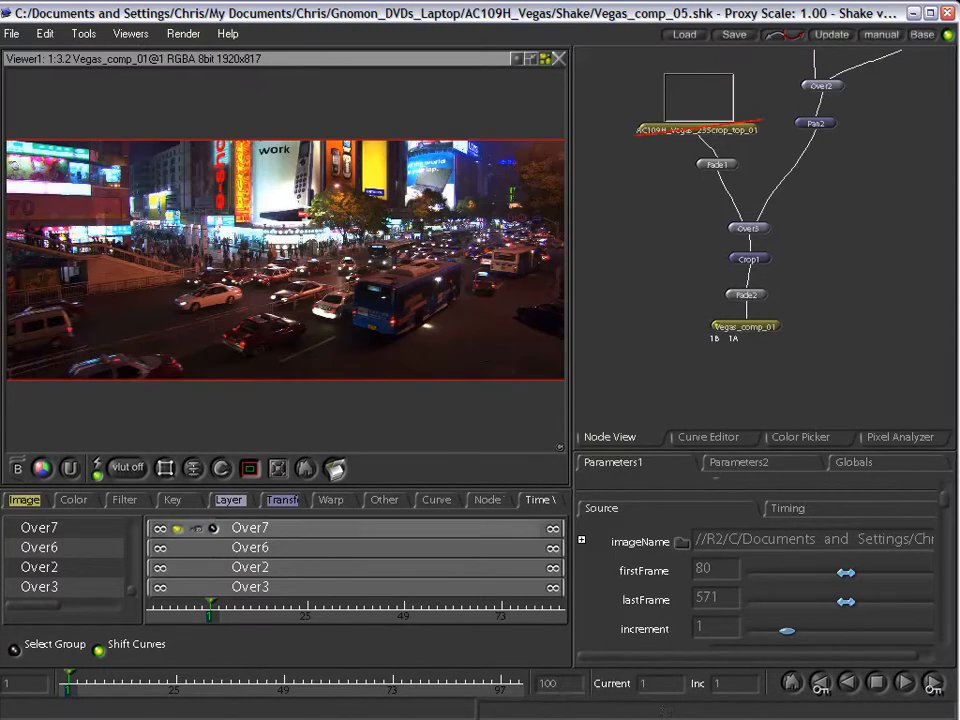
Render a flipbook of Vegas_comp_01 for frames 1-100 using the P1 proxy.
right_click(335, 467)
click(328, 294)
text(-100)
click(342, 327)
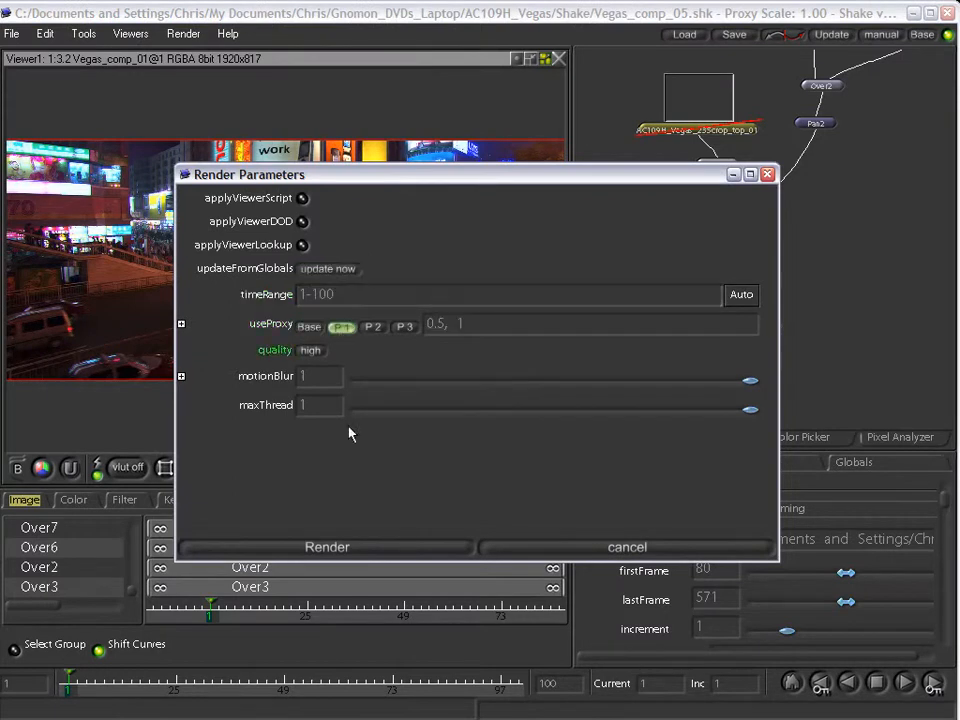
click(358, 548)
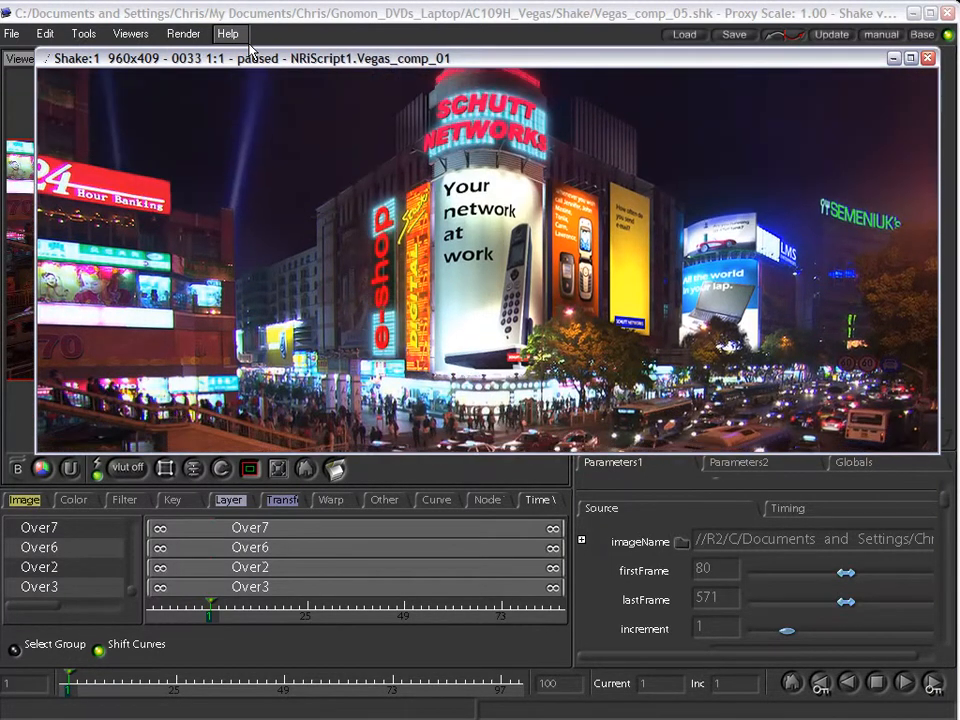
Scrub back and forth through frames 18-36 of the paused Vegas_comp_01 flipbook to examine the street traffic and camera move.
key(Left)
key(Left)
key(Left)
key(Left)
key(Left)
key(Left)
key(Left)
key(Left)
key(Left)
key(Left)
key(Left)
key(Left)
key(Left)
key(Right)
key(Right)
key(Right)
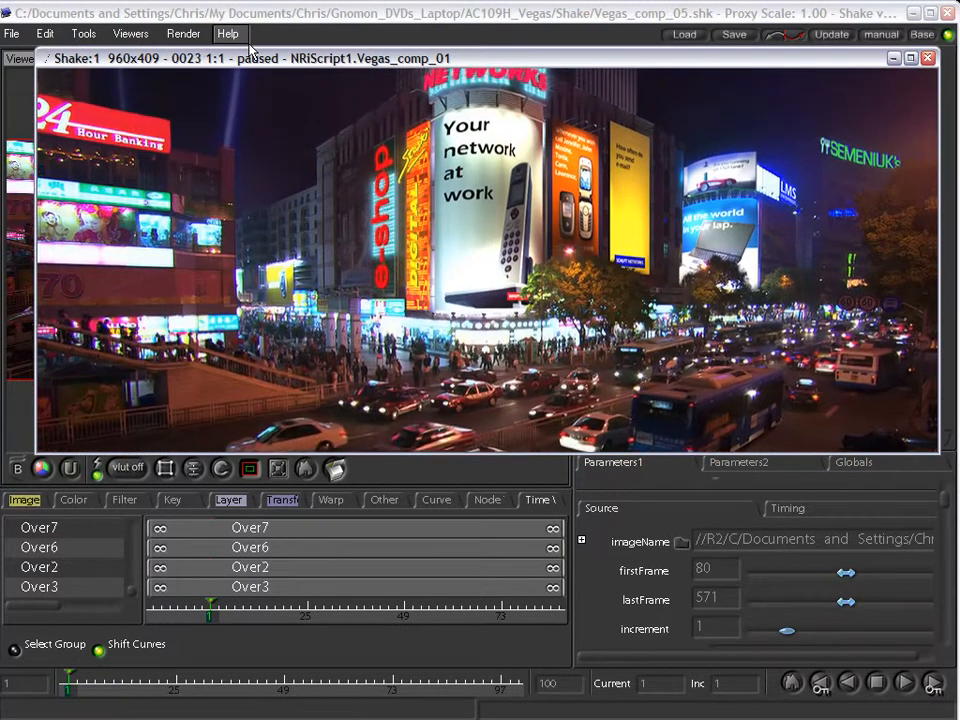
key(Right)
key(Right)
key(Right)
key(Right)
key(Right)
key(Right)
key(Right)
key(Right)
key(Right)
key(Right)
key(Right)
key(Right)
key(Right)
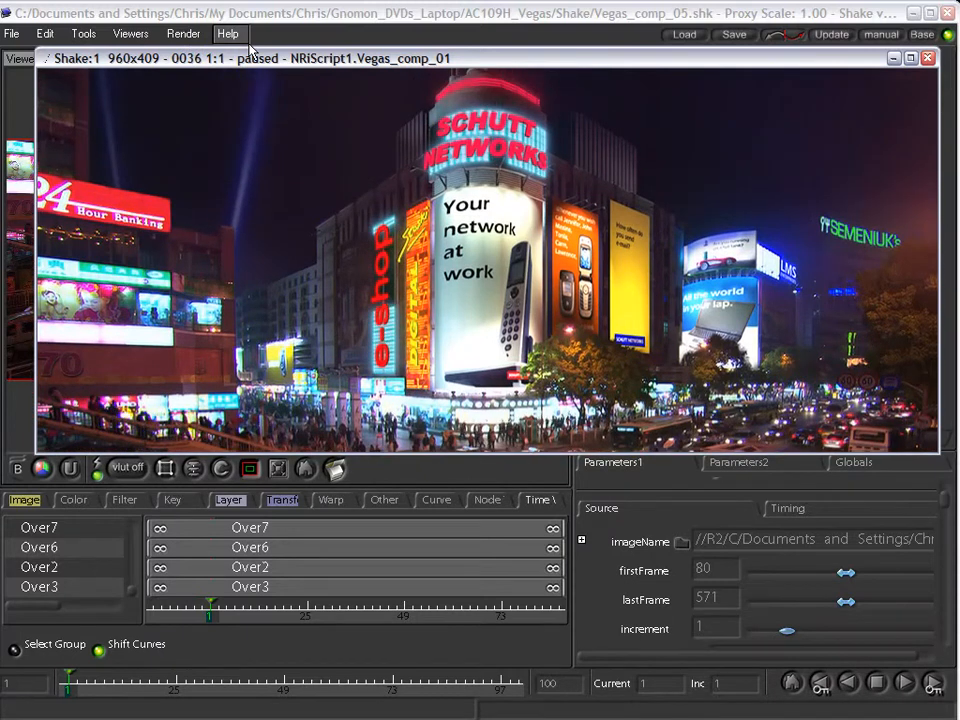
key(Left)
key(Left)
key(Left)
key(Left)
key(Left)
key(Left)
key(Left)
key(Left)
key(Left)
key(Left)
key(Left)
key(Left)
key(Left)
key(Left)
key(Left)
key(Left)
key(Left)
key(Left)
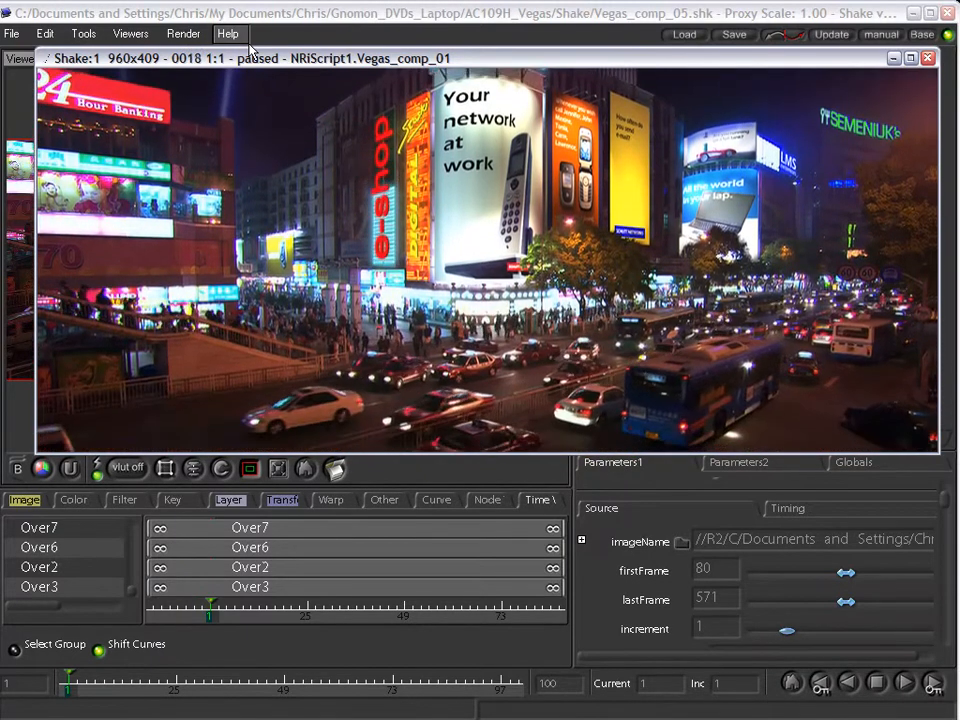
Scrub the opening frames of the Vegas_comp_01 flipbook to examine the start of the camera move and the foreground cars.
key(Left)
key(Left)
key(Left)
key(Left)
key(Left)
key(Left)
key(Left)
key(Left)
key(Left)
key(Left)
key(Left)
key(Left)
key(Left)
key(Left)
key(Right)
key(Right)
key(Right)
key(Right)
key(Right)
key(Right)
key(Right)
key(Right)
key(Right)
key(Right)
key(Right)
key(Right)
key(Left)
key(Left)
key(Left)
key(Left)
key(Left)
key(Left)
key(Left)
key(Left)
key(Left)
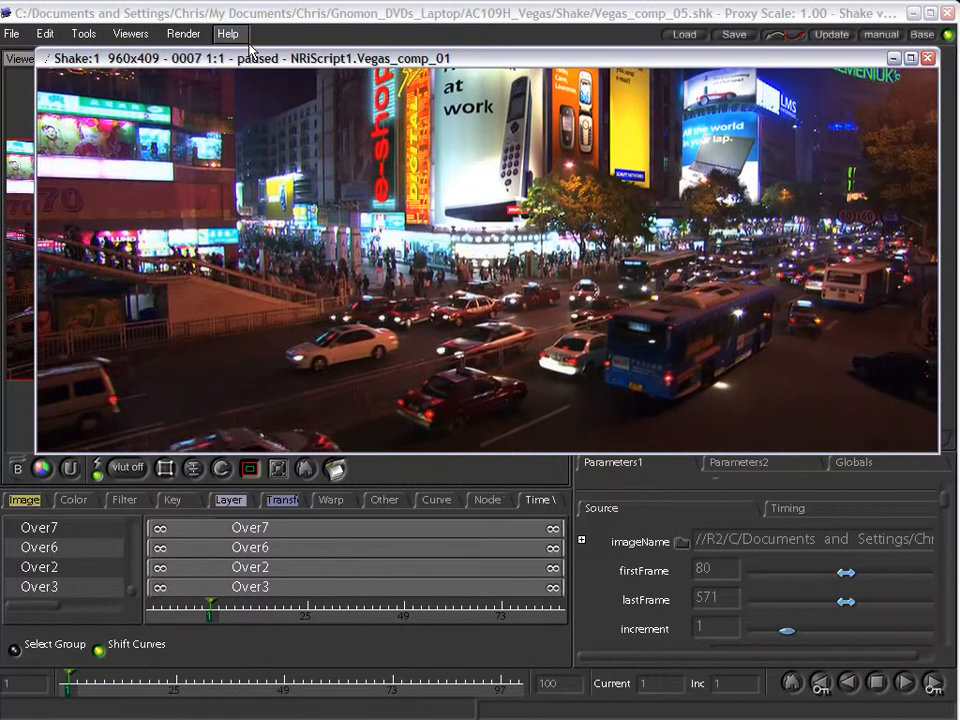
key(Left)
key(Left)
key(Left)
key(Left)
key(Left)
key(Left)
key(Left)
Advance the flipbook to frame 59 and scrub around it to examine the tower, sky and spotlight beams.
key(Right)
key(Right)
key(Right)
key(Right)
key(Right)
key(Right)
key(Right)
key(Right)
key(Right)
key(Right)
key(Right)
key(Right)
key(Right)
key(Right)
key(Right)
key(Right)
key(Right)
key(Right)
key(Right)
key(Right)
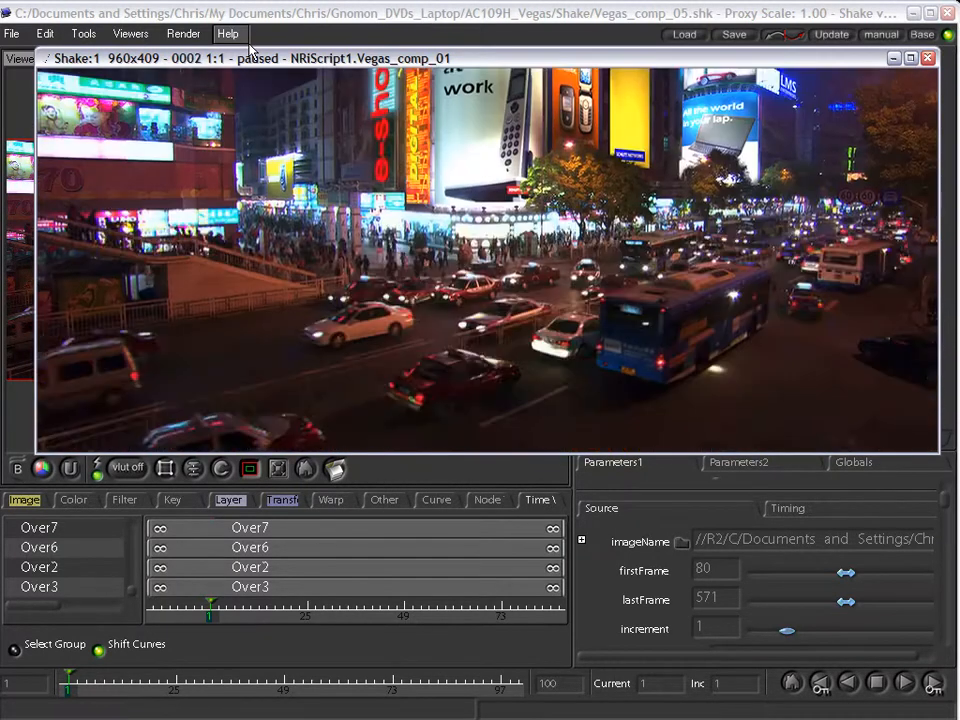
key(Right)
key(Right)
key(Right)
key(Right)
key(Right)
key(Right)
key(Right)
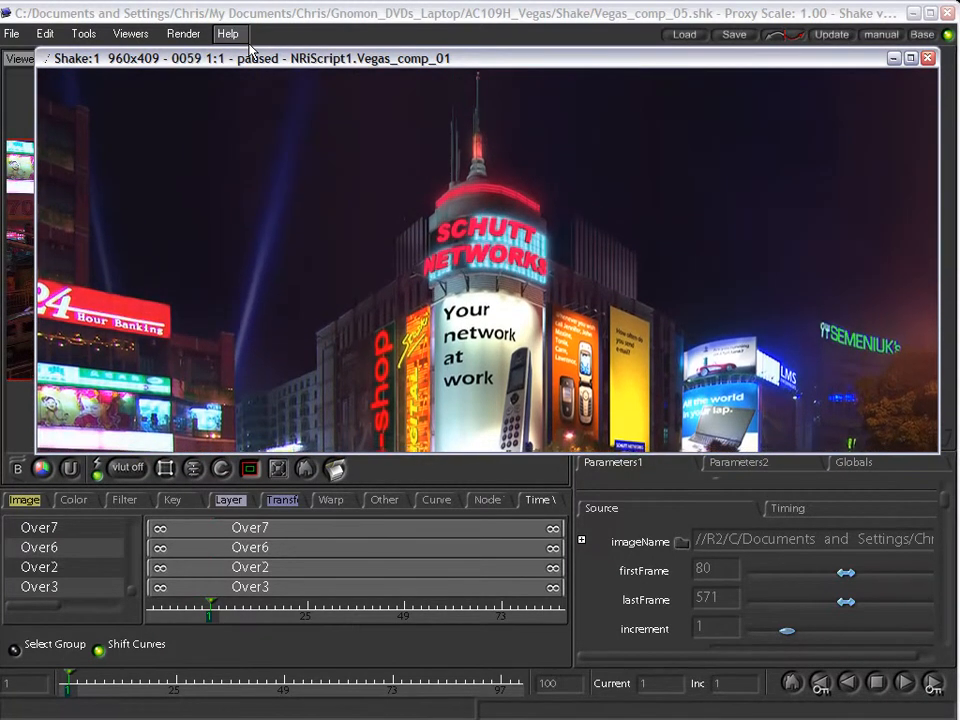
key(Left)
key(Left)
key(Left)
key(Left)
key(Left)
key(Left)
key(Left)
key(Left)
key(Left)
key(Left)
key(Left)
key(Left)
key(Left)
key(Left)
key(Left)
key(Right)
key(Right)
key(Right)
key(Right)
key(Right)
key(Right)
key(Right)
key(Right)
key(Right)
key(Right)
key(Right)
key(Right)
key(Right)
key(Right)
key(Right)
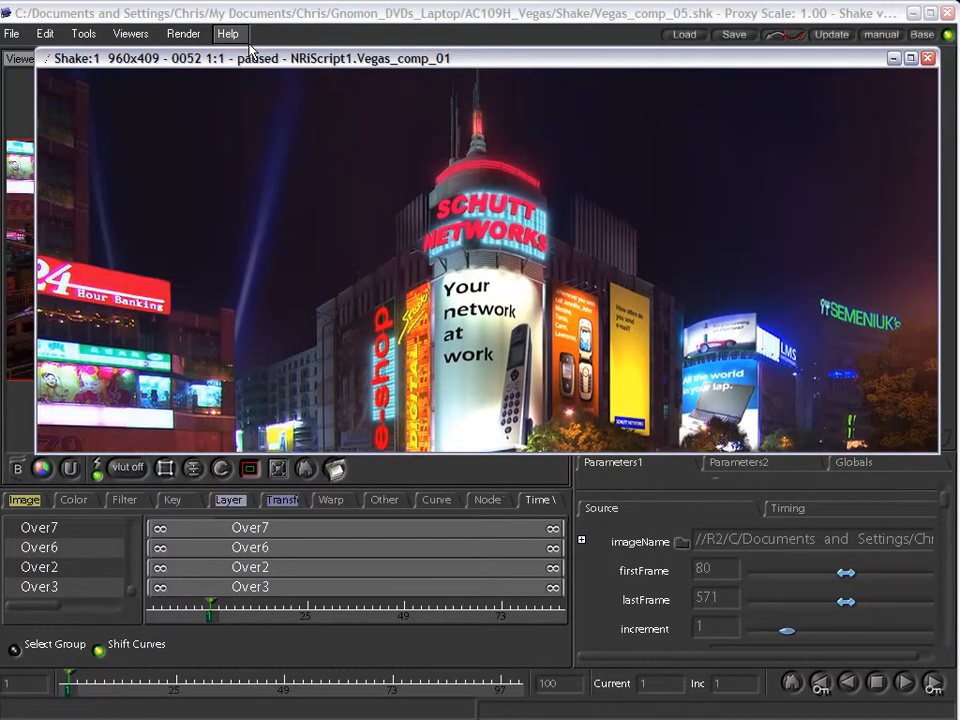
Step the Vegas_comp_01 flipbook forward from frame 52 past frame 78 to examine the tower billboard and spotlight beams during the tilt.
key(Right)
key(Right)
key(Right)
key(Right)
key(Right)
key(Right)
key(Right)
key(Right)
key(Right)
key(Right)
key(Right)
key(Right)
key(Right)
key(Right)
key(Right)
key(Right)
key(Right)
key(Right)
key(Right)
key(Right)
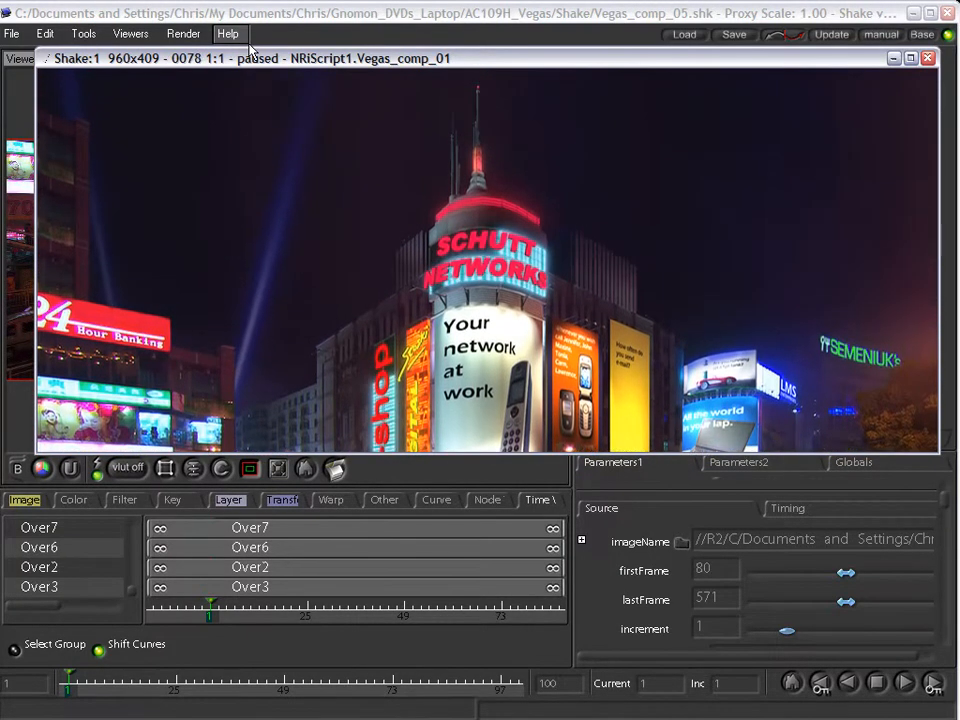
key(Right)
key(Right)
key(Right)
key(Right)
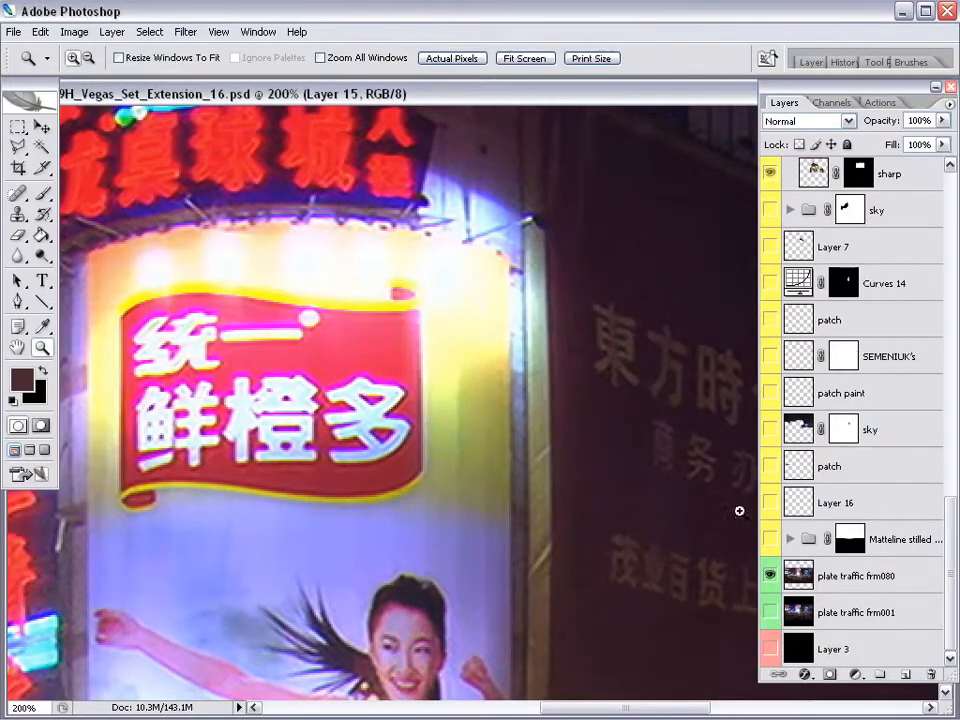
In Photoshop, compare the curved phone billboard in the full set extension with the isolated plate traffic frm080 layer.
alt+click(771, 575)
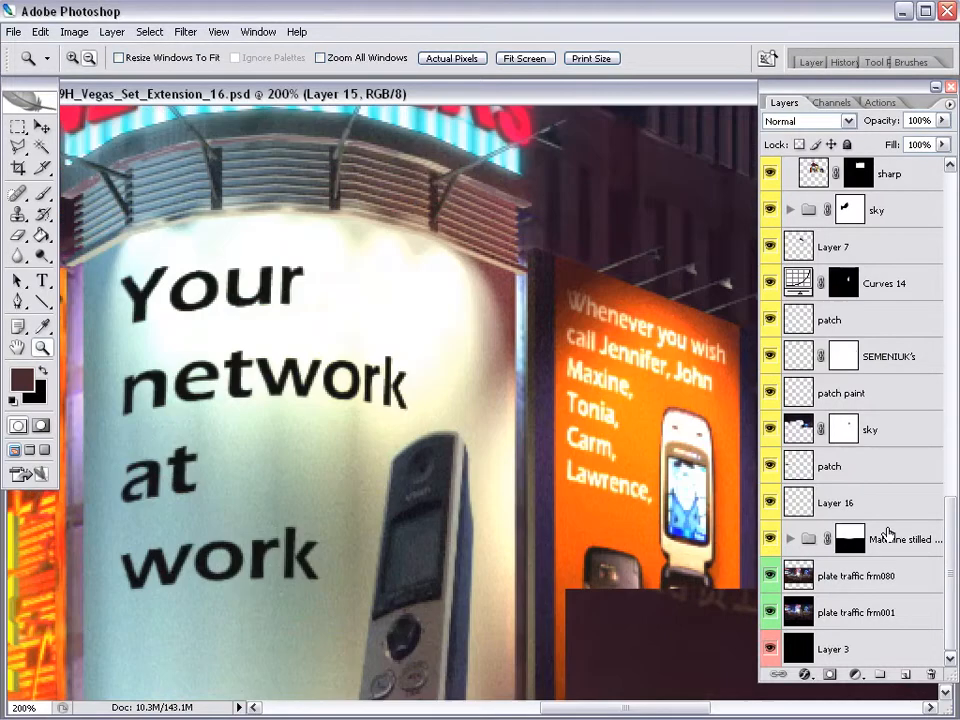
scroll(887, 531, up, 7)
drag(624, 492, 671, 342)
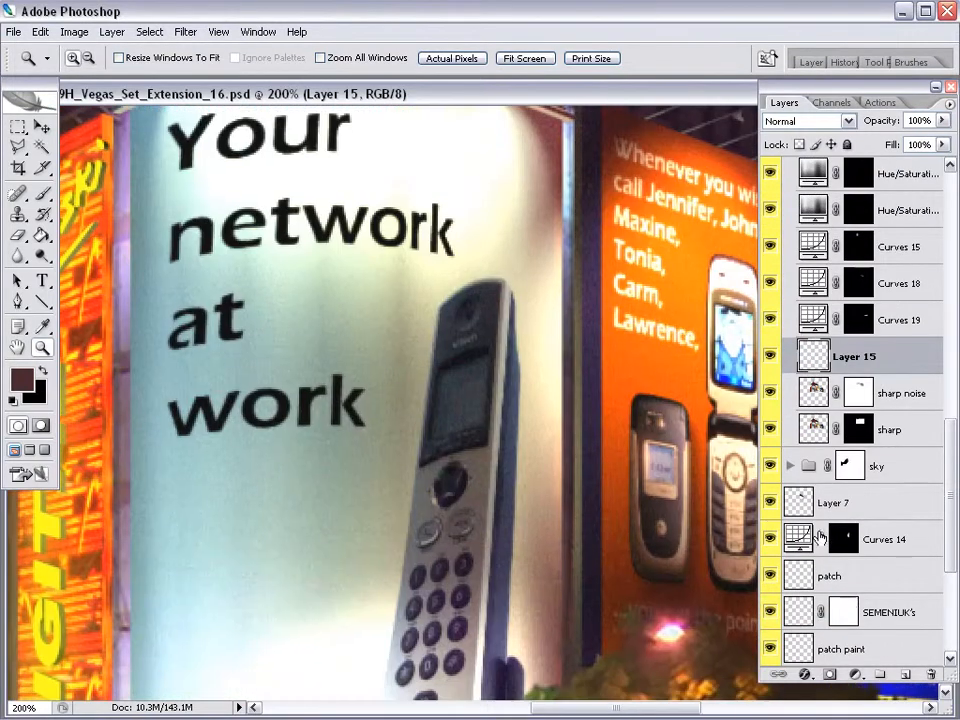
scroll(876, 561, down, 7)
alt+click(769, 576)
Outline two thin vertical crease strips near the plate billboard's right edge with the Polygonal Lasso.
key(l)
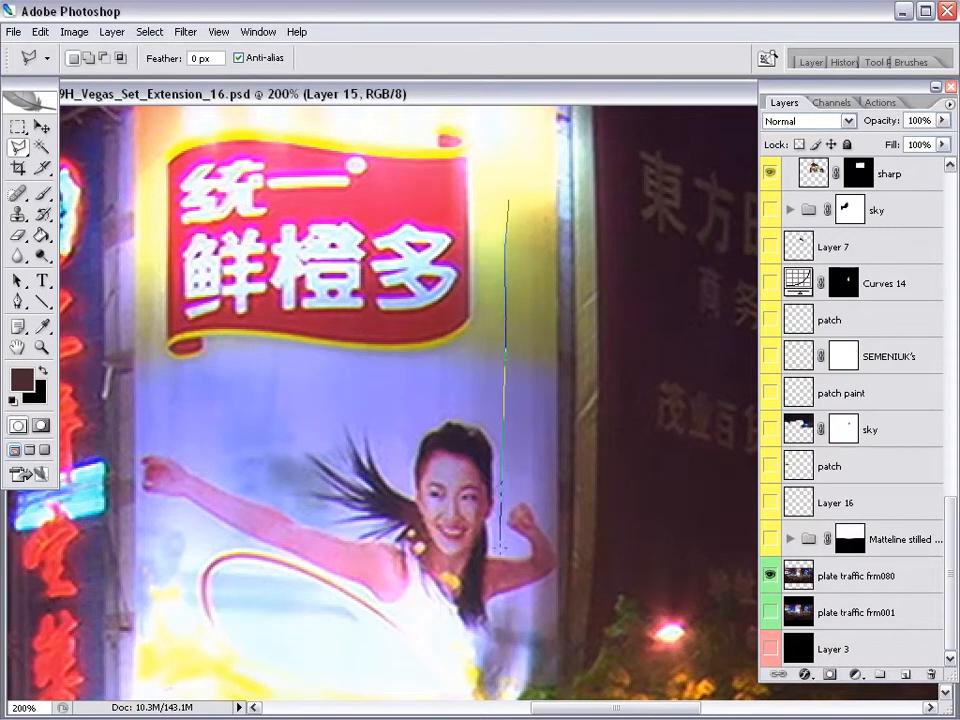
click(499, 612)
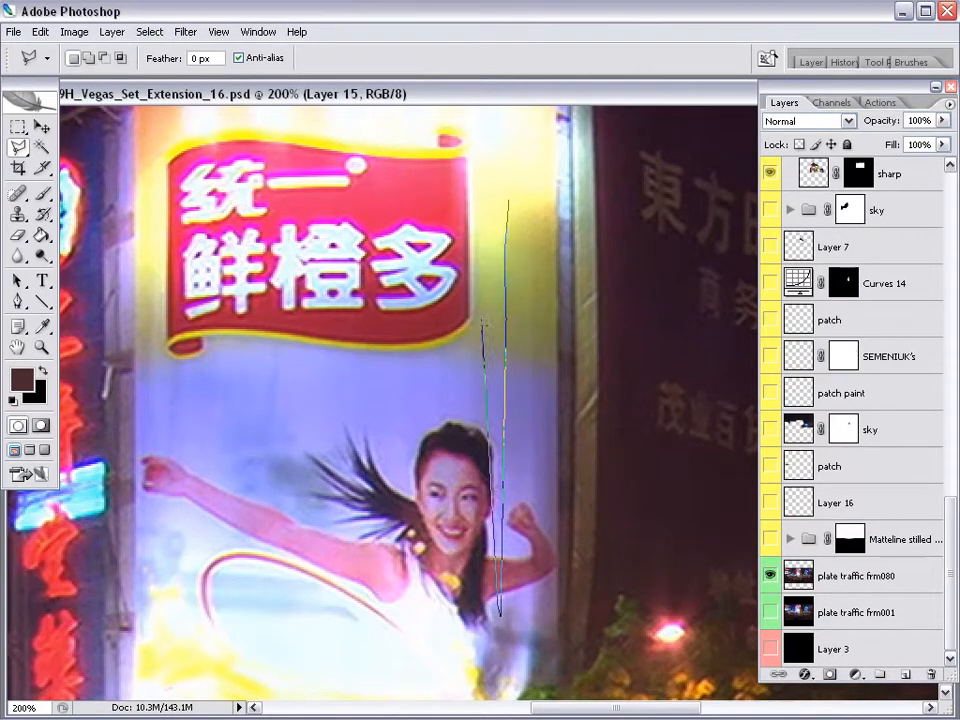
click(505, 207)
shift+click(529, 275)
click(530, 656)
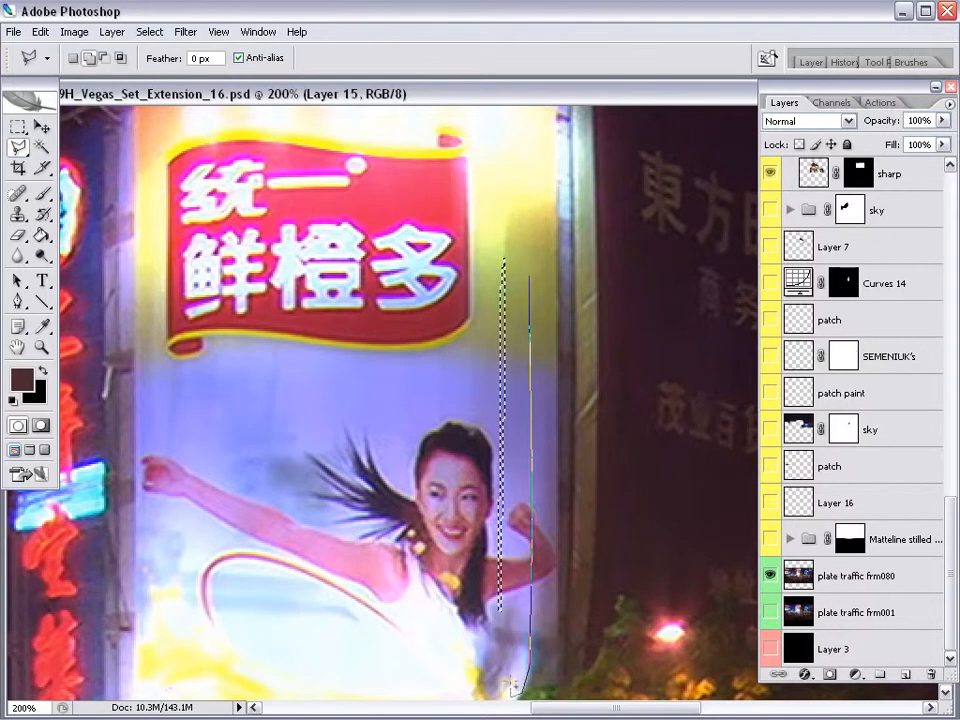
click(529, 277)
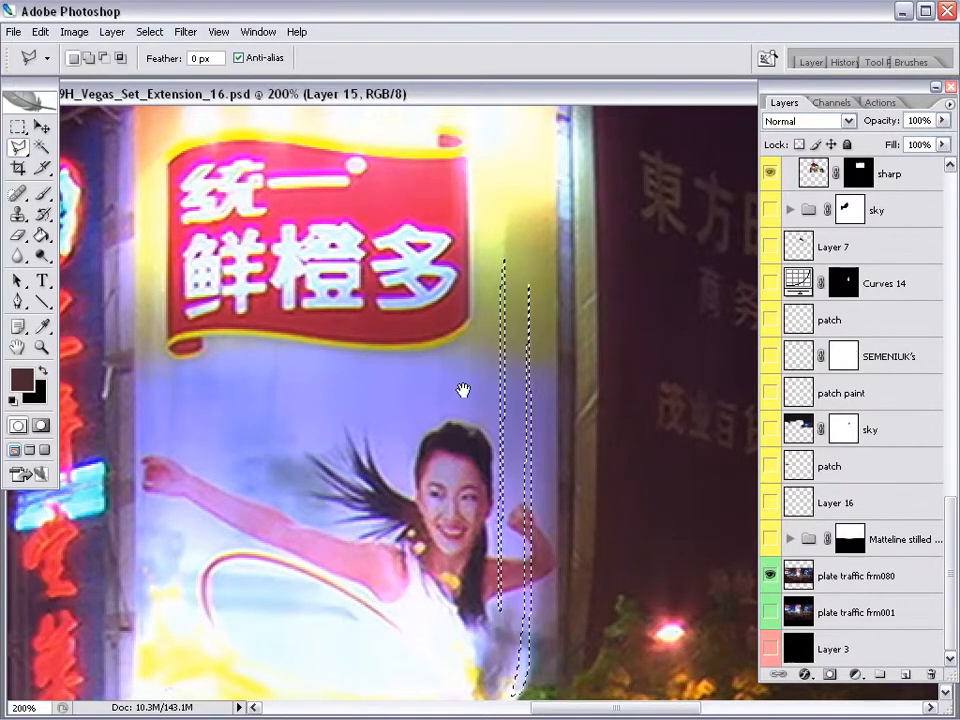
Add thin vertical crease strips below the red banner and along the billboard's left edge to the selection.
drag(463, 390, 534, 369)
click(345, 319)
click(337, 542)
click(333, 399)
click(343, 319)
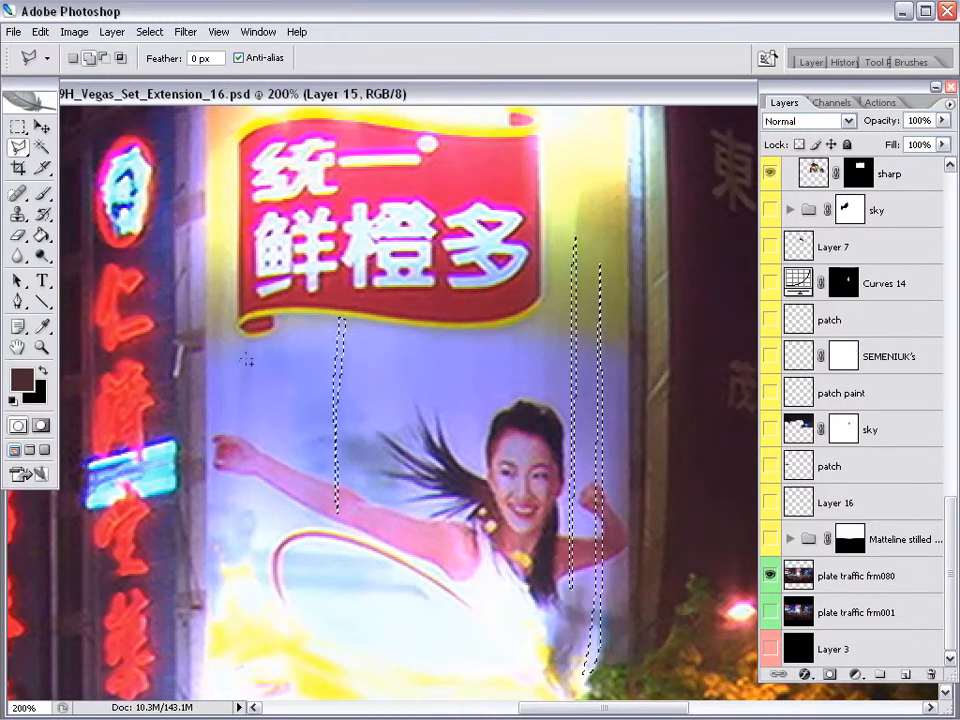
click(226, 178)
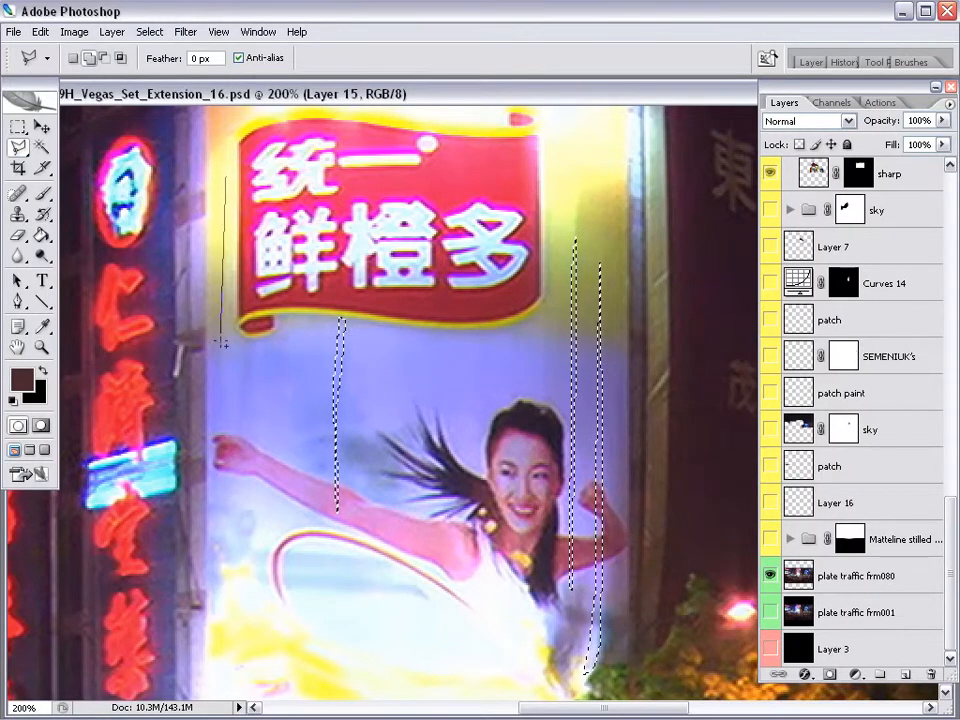
click(226, 178)
Show all layers and brighten the selected strips with a Curves adjustment above Layer 15, raising black output to 8 and input 97 to 110.
alt+click(770, 577)
scroll(857, 489, up, 3)
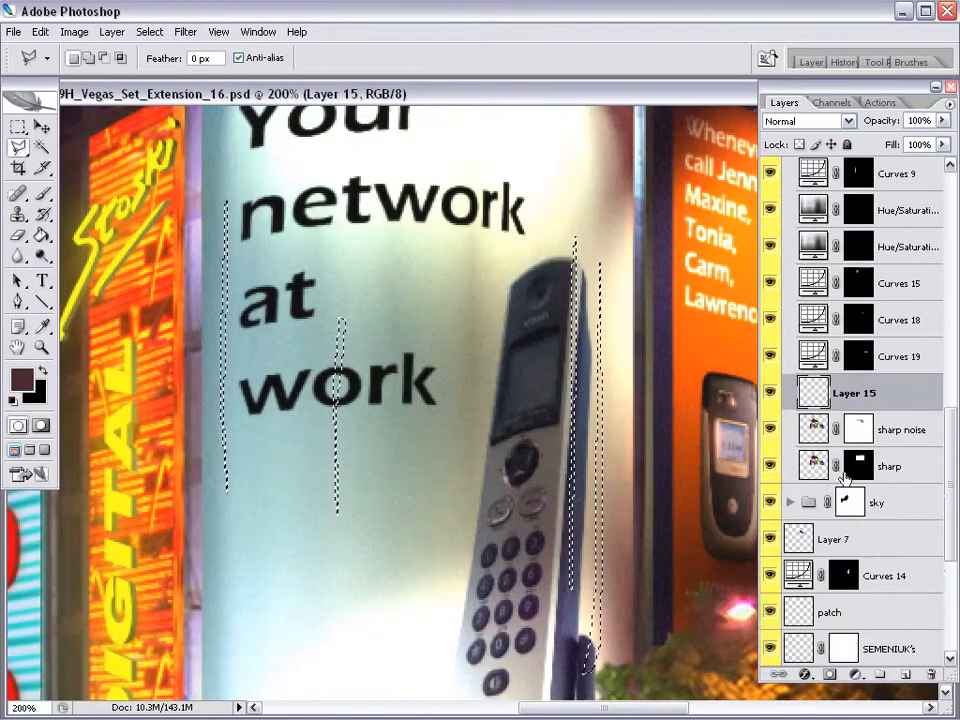
click(856, 675)
click(868, 718)
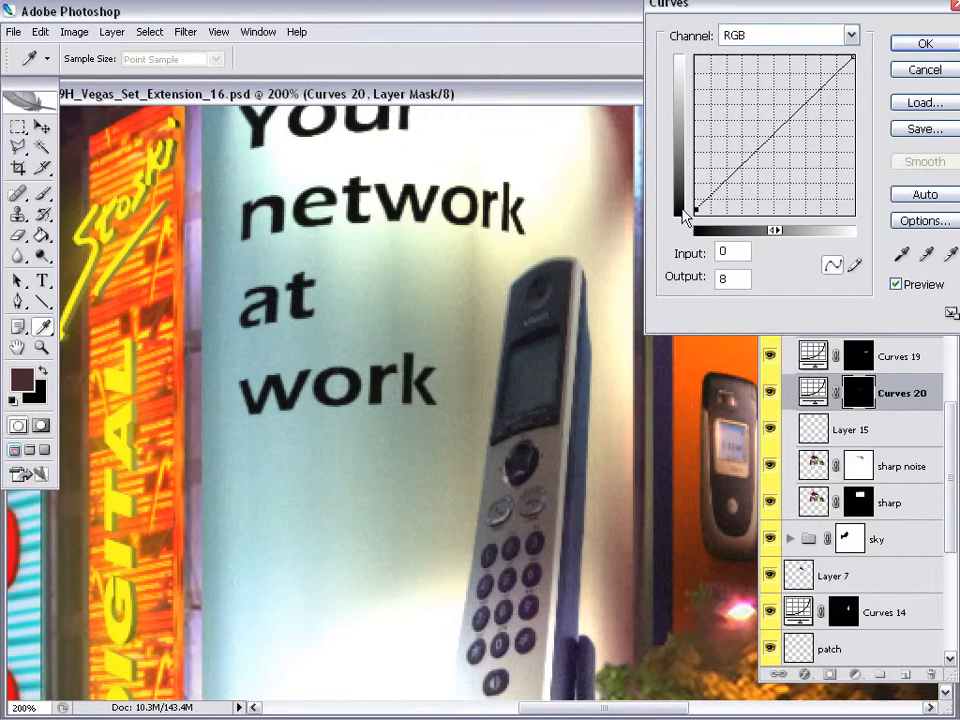
drag(754, 146, 756, 144)
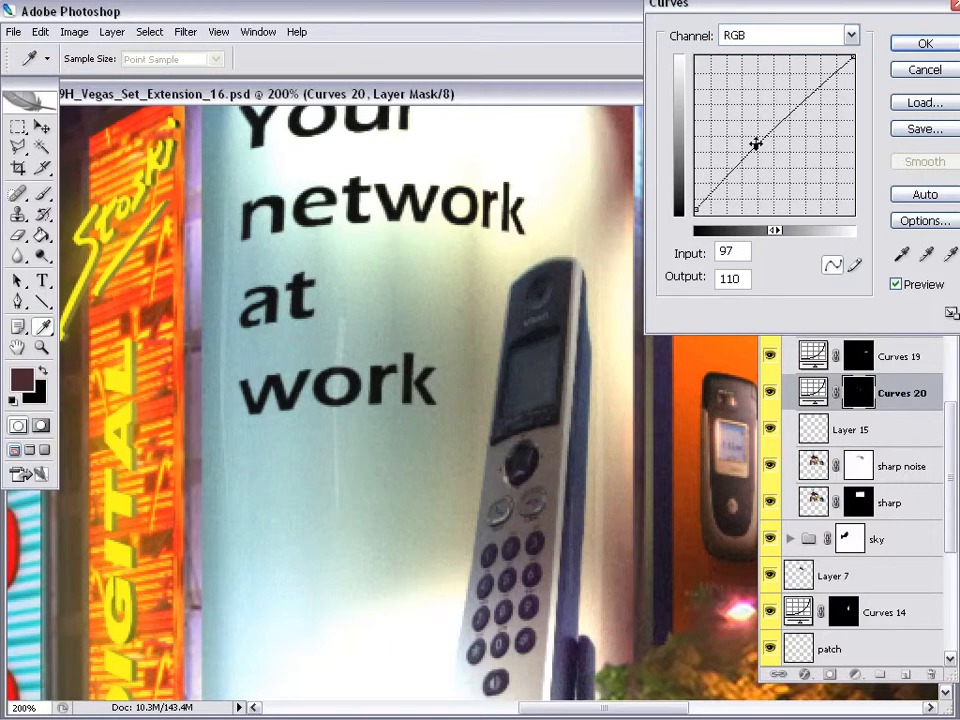
key(Return)
Blur the Curves 20 mask with a 0.6-pixel radius to soften the highlight strips.
click(186, 32)
mouse_move(214, 180)
click(420, 272)
drag(656, 241, 661, 243)
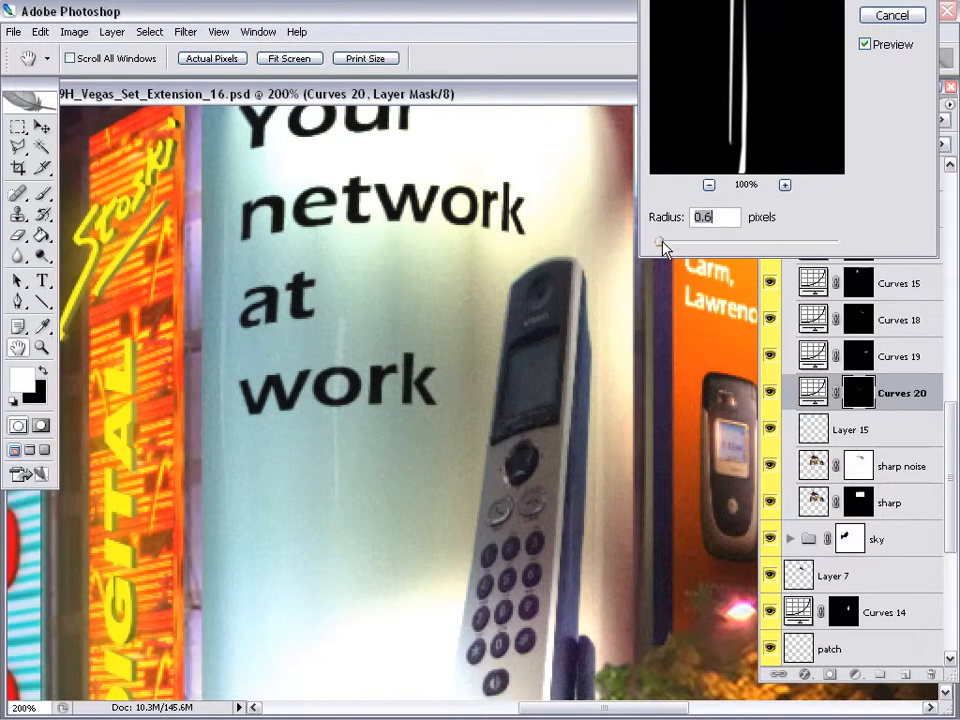
key(Return)
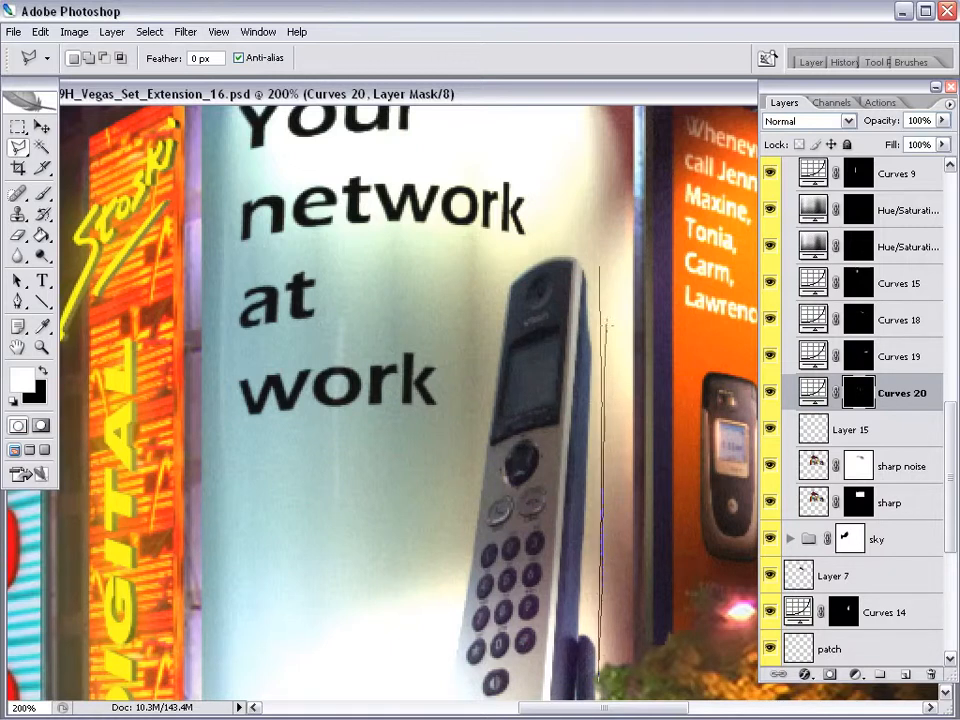
Select thin vertical shadow strips alongside the three billboard highlights, beside the phone, through "work" and along the left edge.
click(602, 271)
click(344, 321)
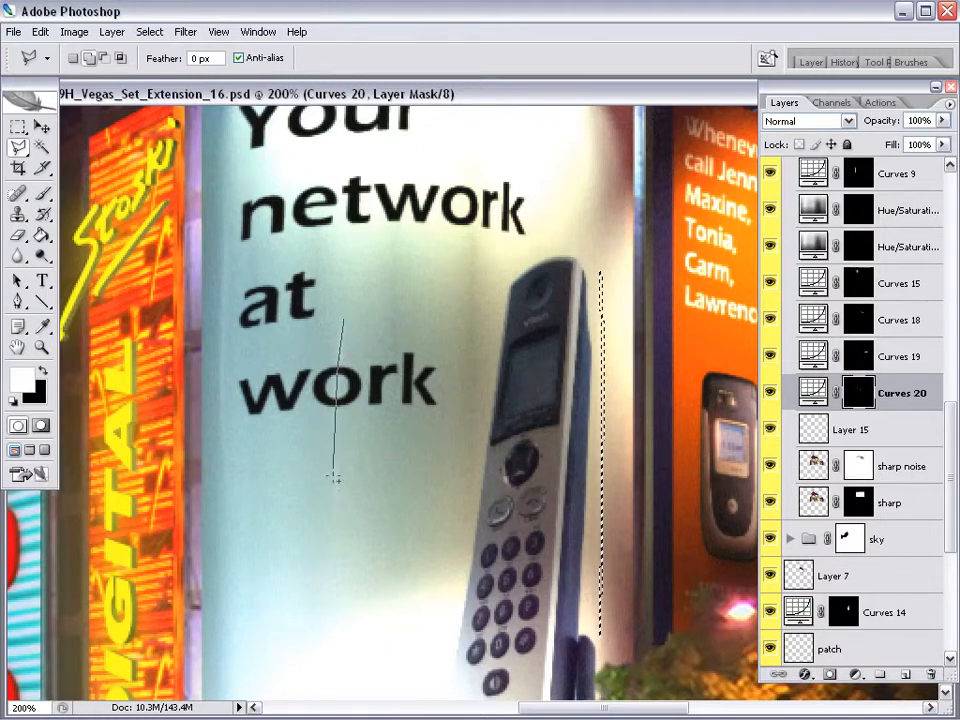
click(344, 322)
shift+click(229, 218)
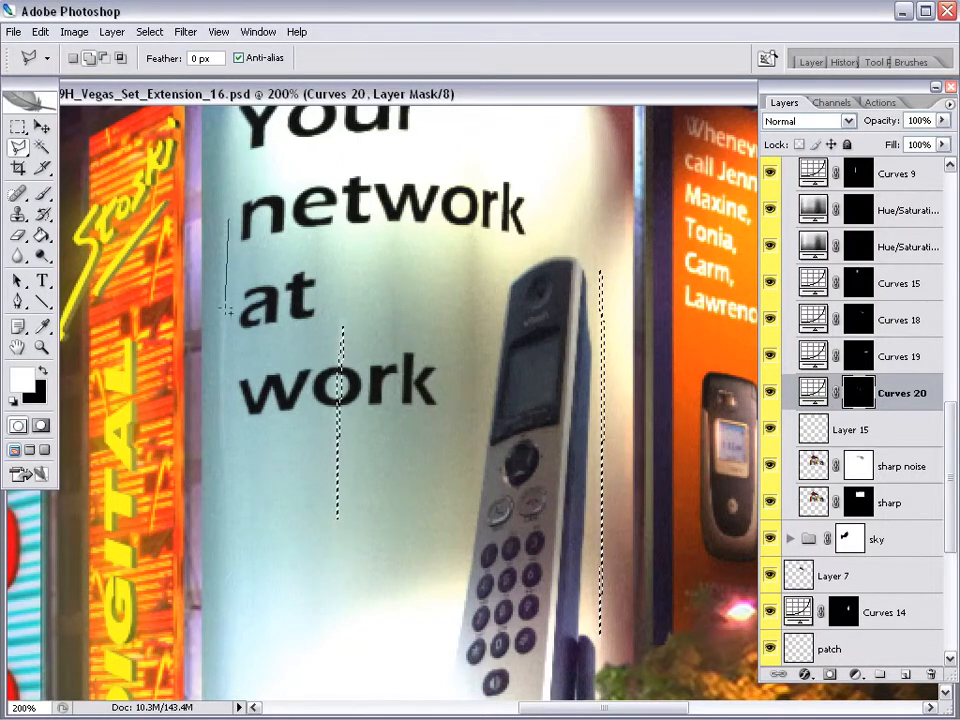
click(229, 538)
click(229, 220)
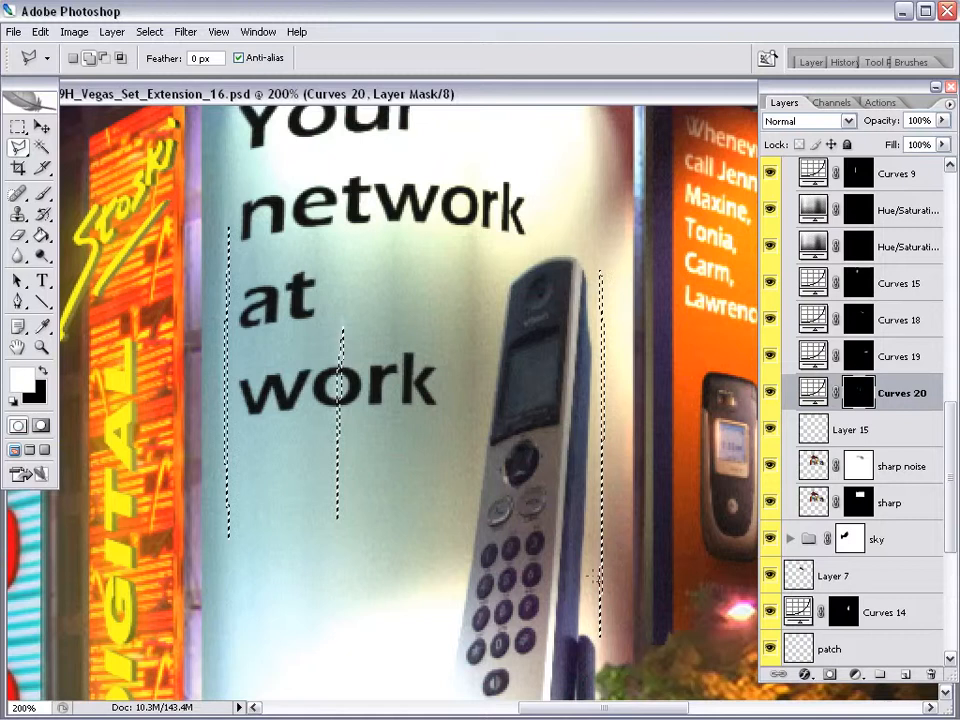
Darken the selected strips slightly with a new Curves adjustment layer and reapply the last blur to its mask.
scroll(594, 577, down, 3)
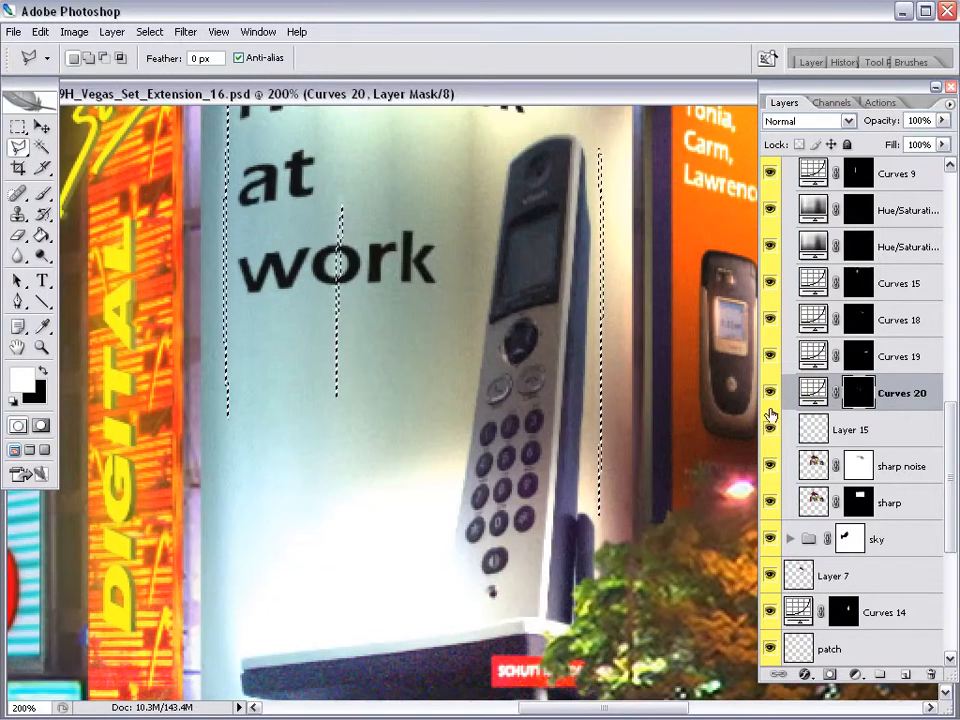
click(857, 676)
drag(848, 56, 858, 70)
key(Return)
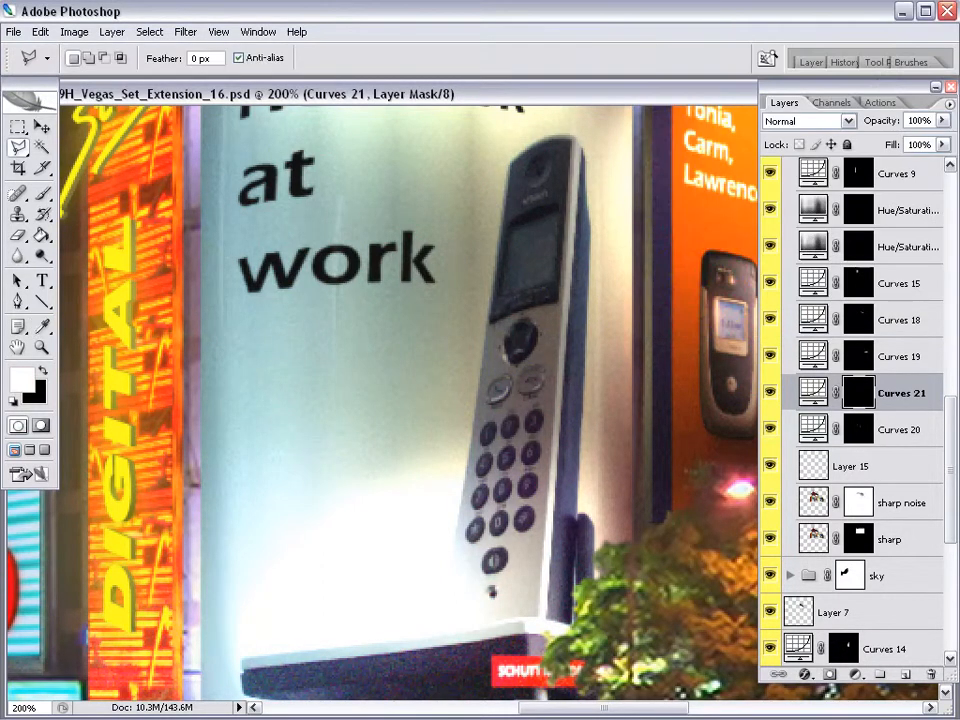
click(187, 34)
click(200, 53)
Place Curves 20 above Curves 21 at 80% opacity and lower the Curves 21 midtones to about input 121, output 112.
drag(810, 430, 812, 395)
drag(942, 120, 925, 145)
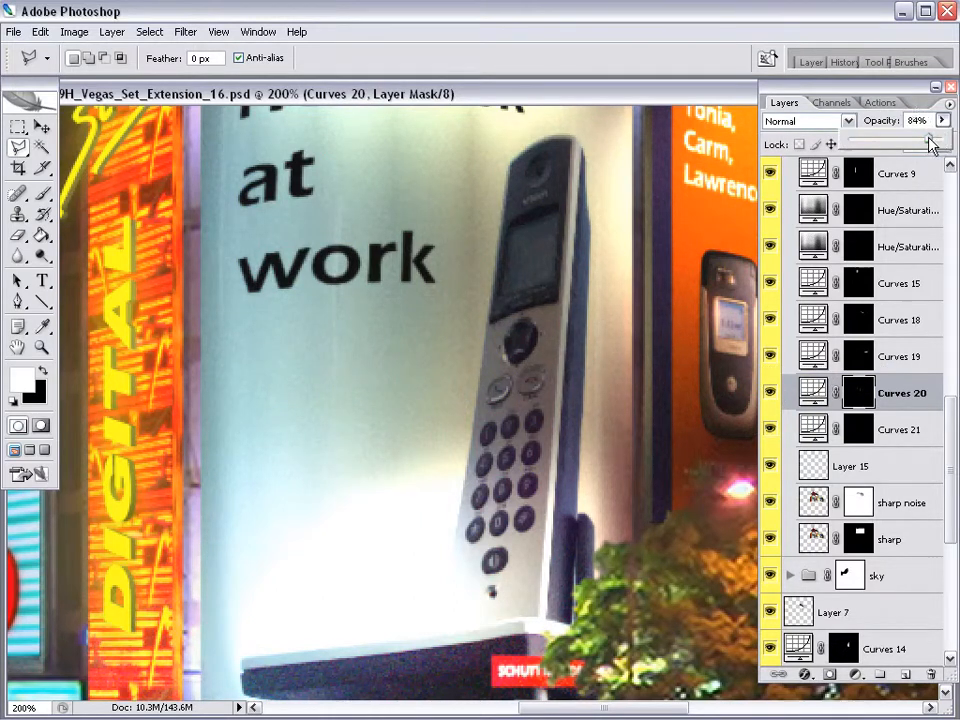
click(858, 429)
double_click(815, 430)
click(764, 145)
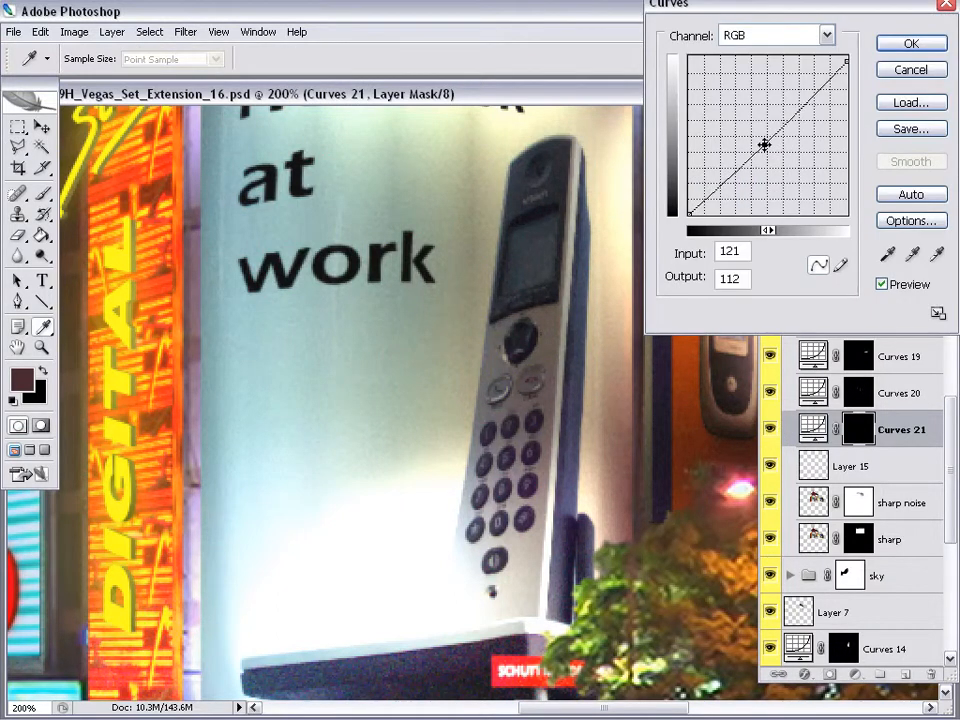
drag(764, 145, 764, 144)
key(Return)
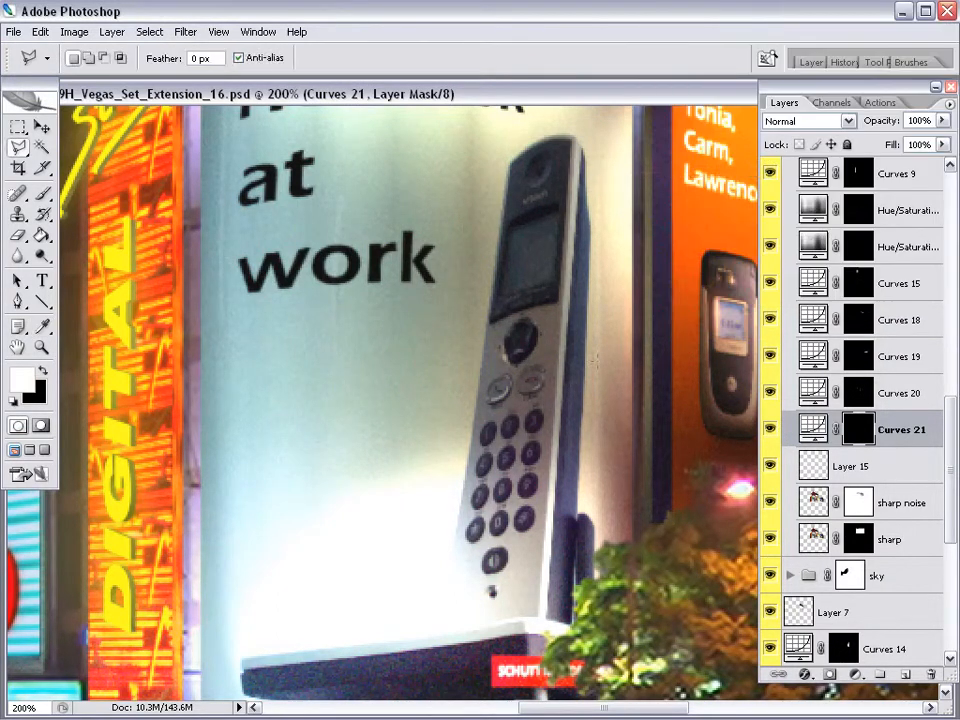
Compare the phone billboard with the Curves 21 shadow strips shown and hidden.
ctrl+alt+click(425, 430)
click(453, 380)
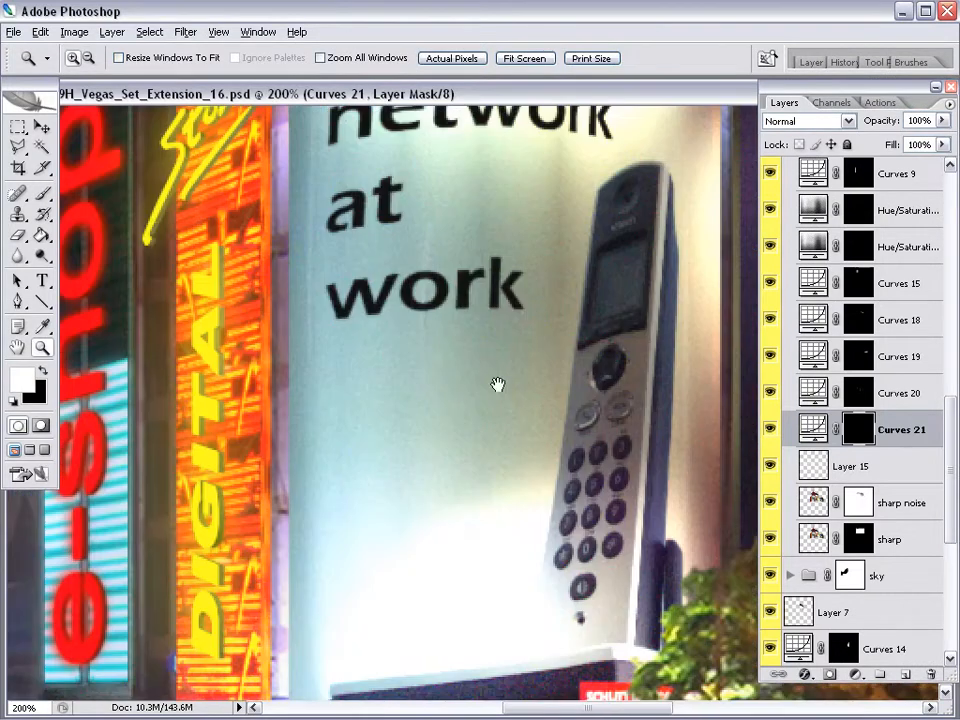
click(770, 430)
click(771, 431)
click(771, 431)
click(771, 431)
Rename the Curves 21 layer to shad and the Curves 20 layer to highlight.
double_click(899, 430)
text(shad)
key(Return)
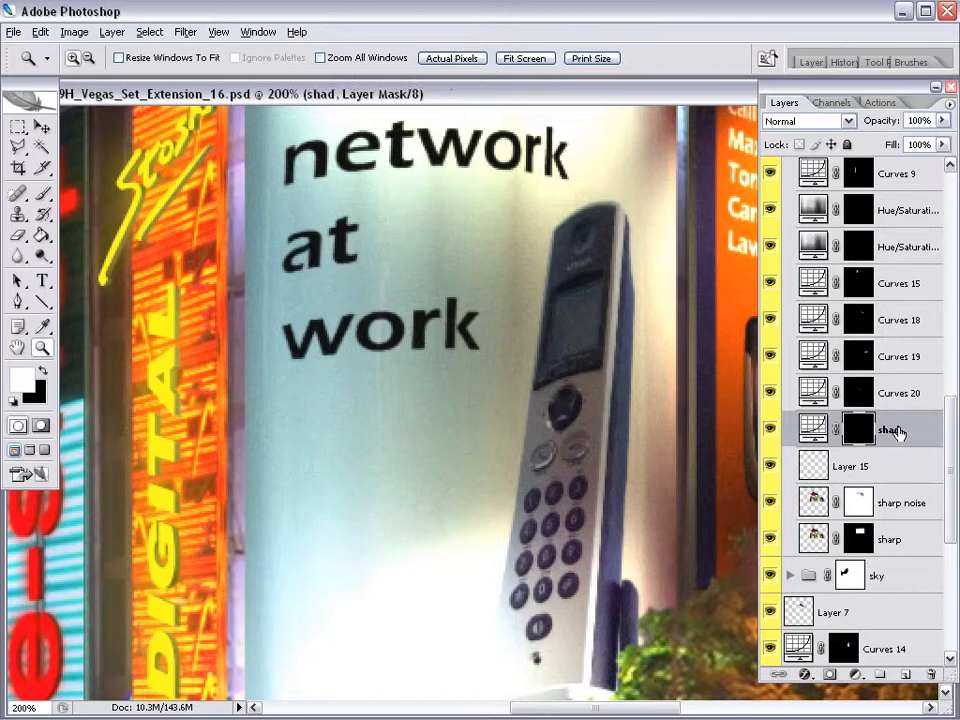
double_click(896, 396)
text(high)
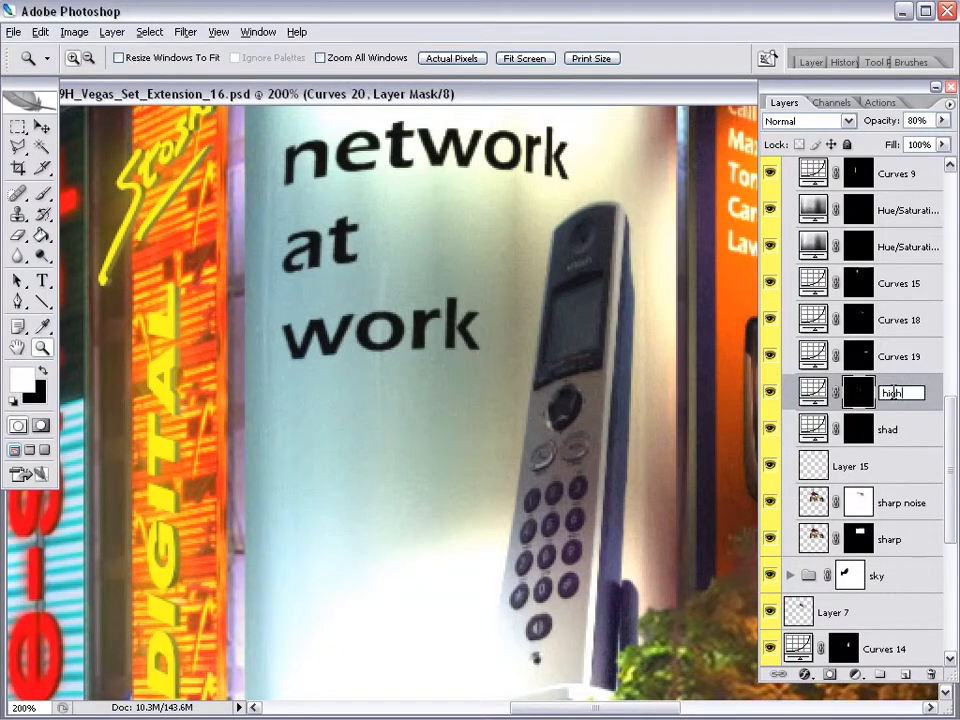
text(light)
key(Return)
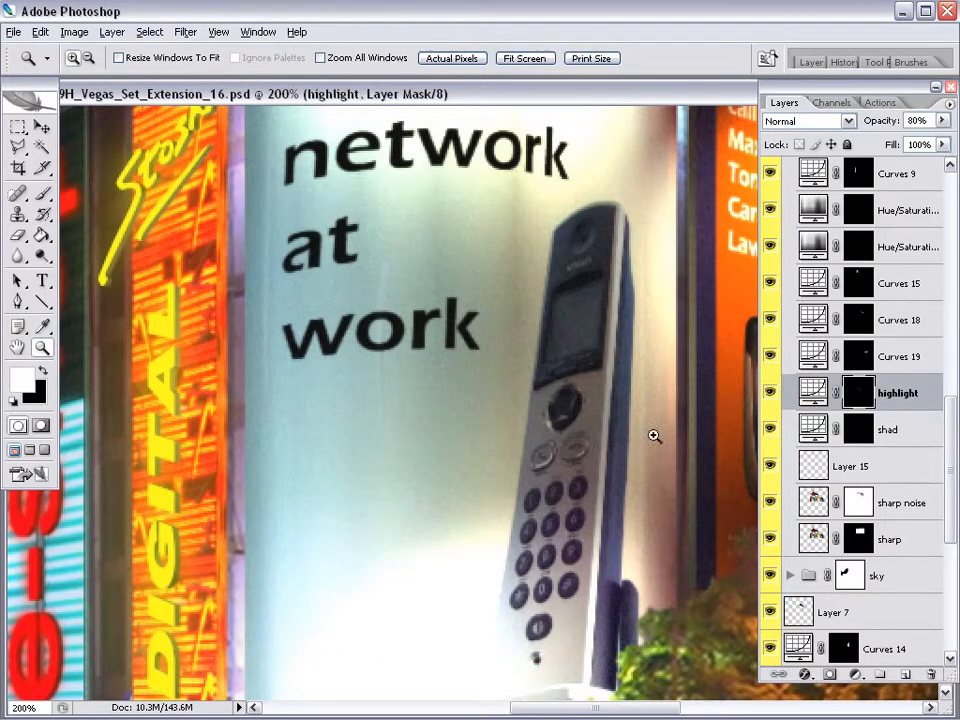
Select a long thin vertical crease strip running through the "o" of "network" down beside the phone.
key(l)
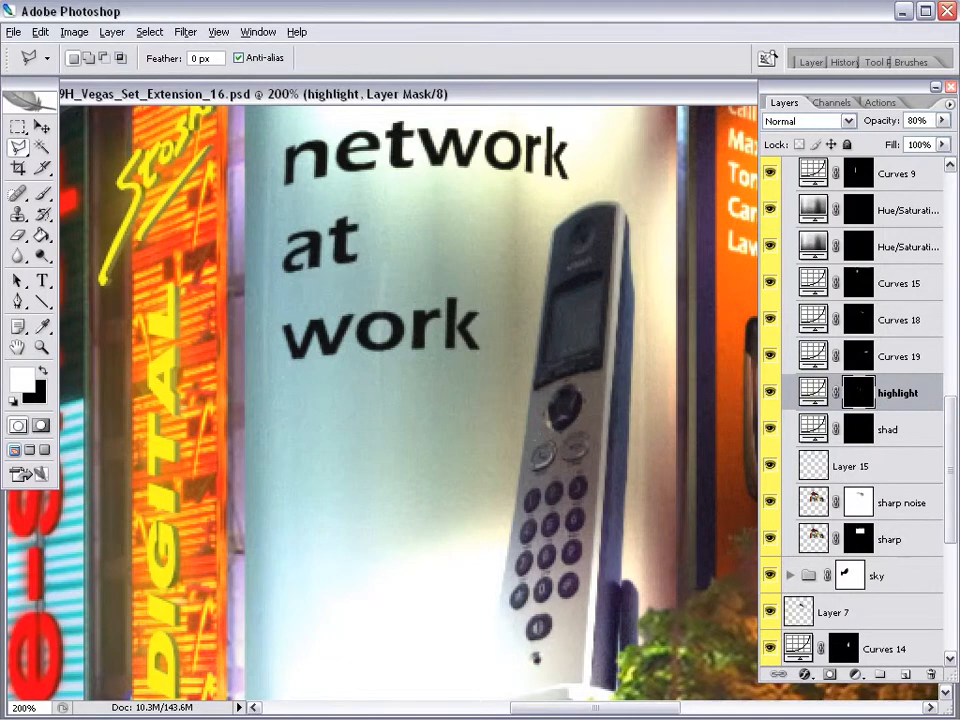
drag(505, 148, 505, 213)
click(508, 146)
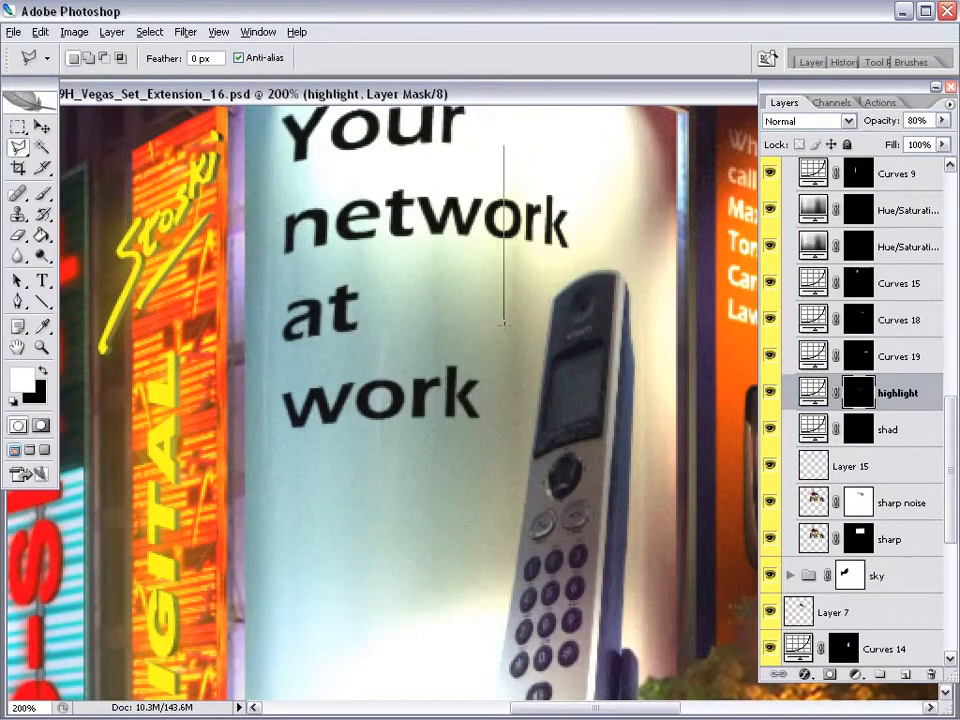
click(499, 690)
click(501, 151)
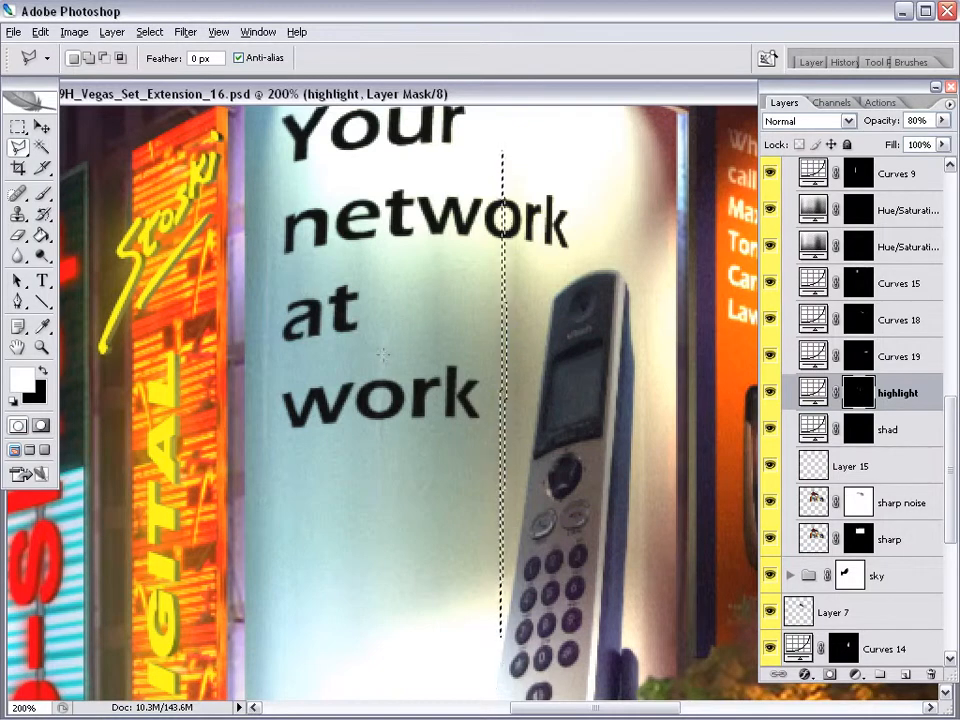
Add thin vertical strips below the "t" of "network", beneath "work" and near the billboard's lower left edge to the selection.
double_click(388, 304)
click(386, 489)
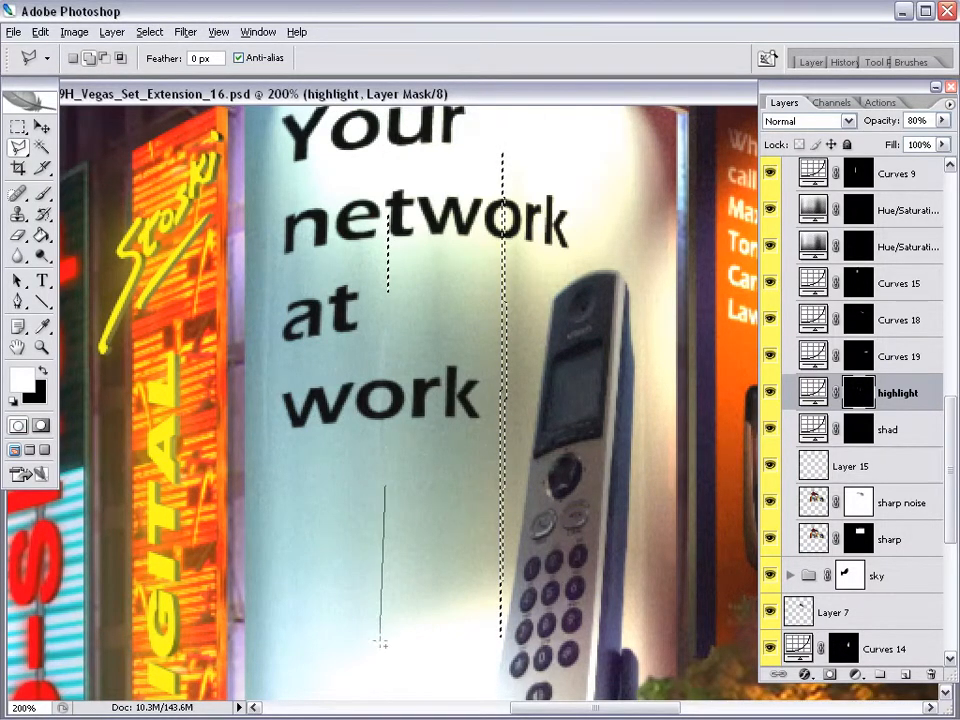
click(380, 476)
click(277, 428)
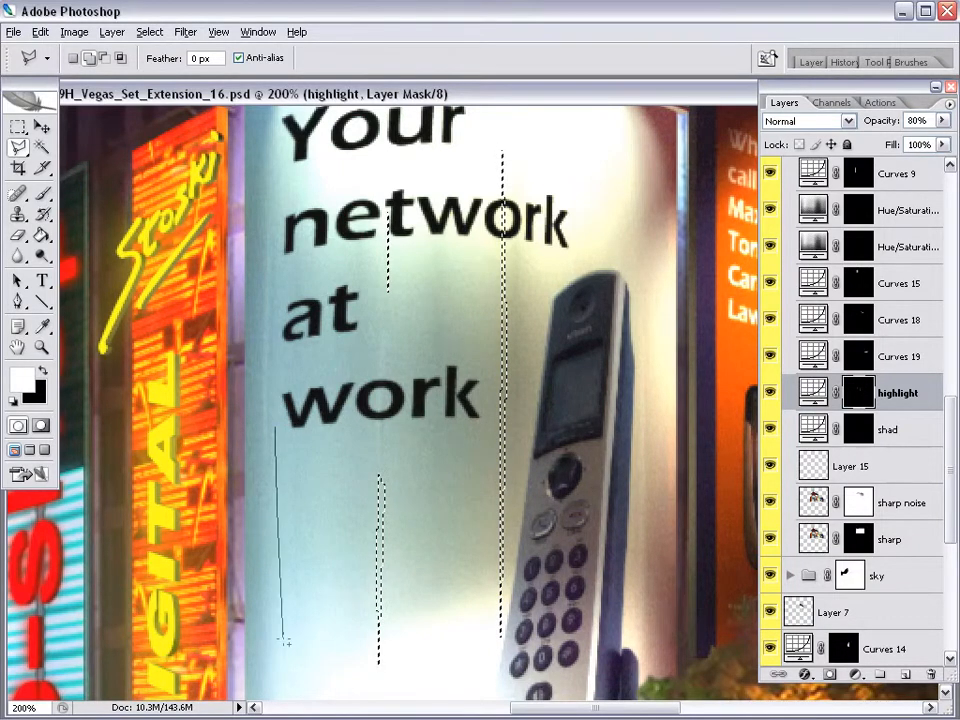
click(277, 424)
Fill the selected strips with white on the highlight layer's mask and clear the selection.
click(40, 32)
click(60, 252)
click(745, 191)
click(670, 335)
key(Return)
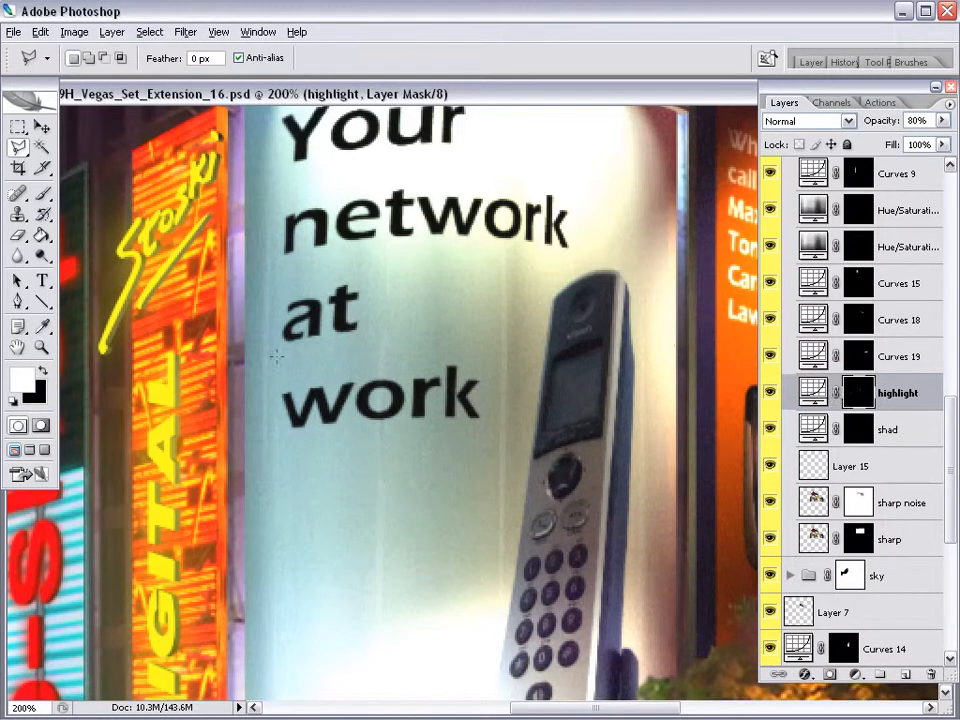
Soften the new highlight strip beside the phone on the highlight mask with the Blur tool at 30% strength.
key(r)
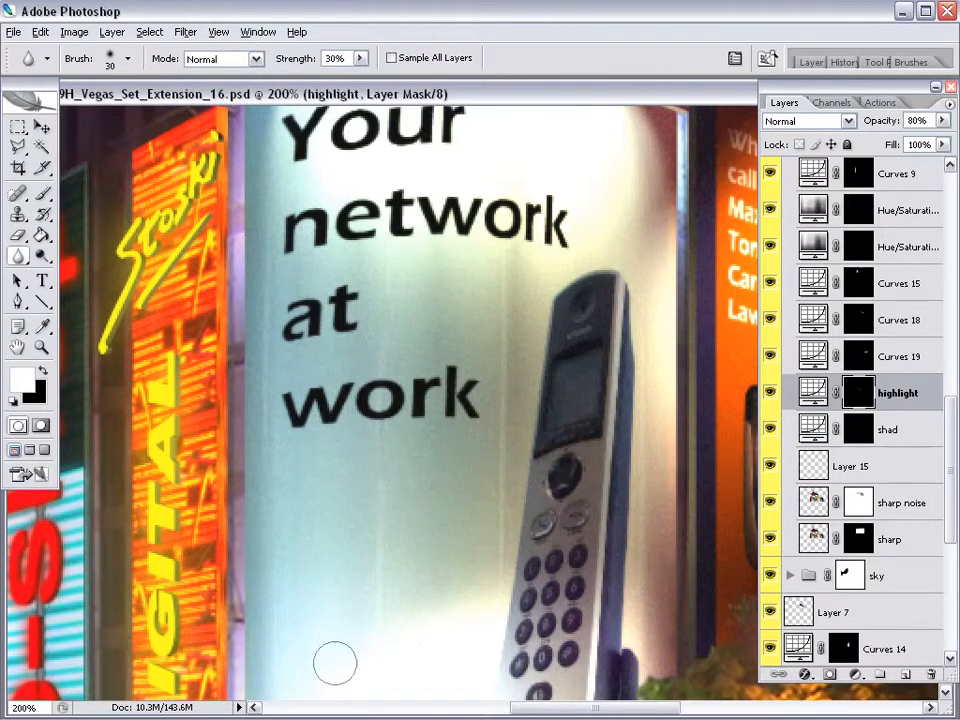
drag(497, 566, 508, 579)
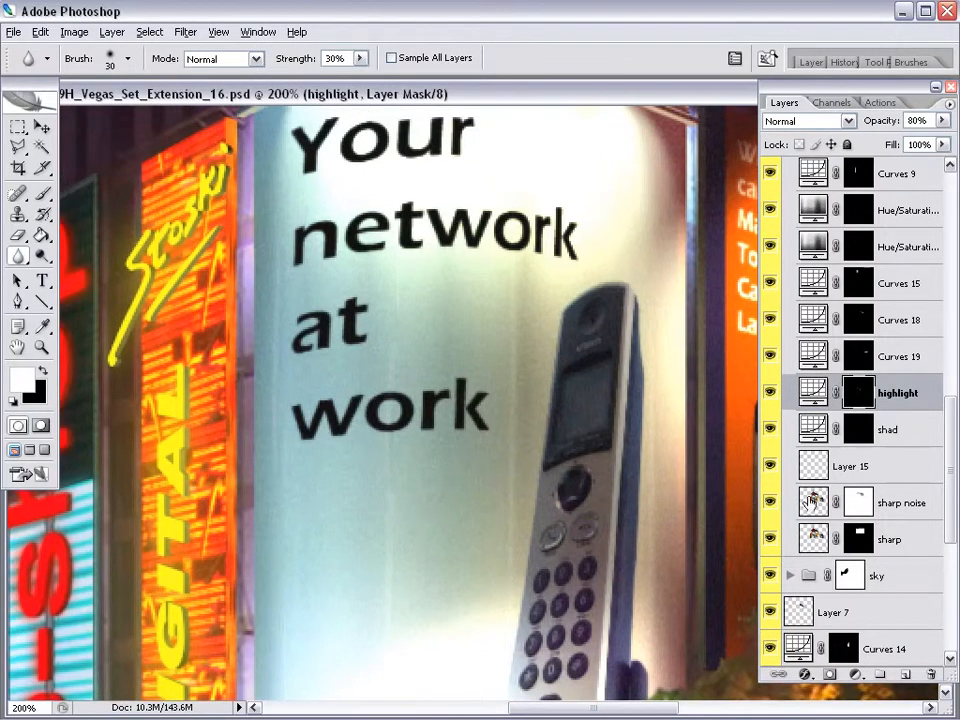
For the shad layer's mask, select thin vertical strips through the "o" of "network", beneath "work" and near the billboard's lower left edge.
key(alt+bracketleft)
key(l)
click(513, 218)
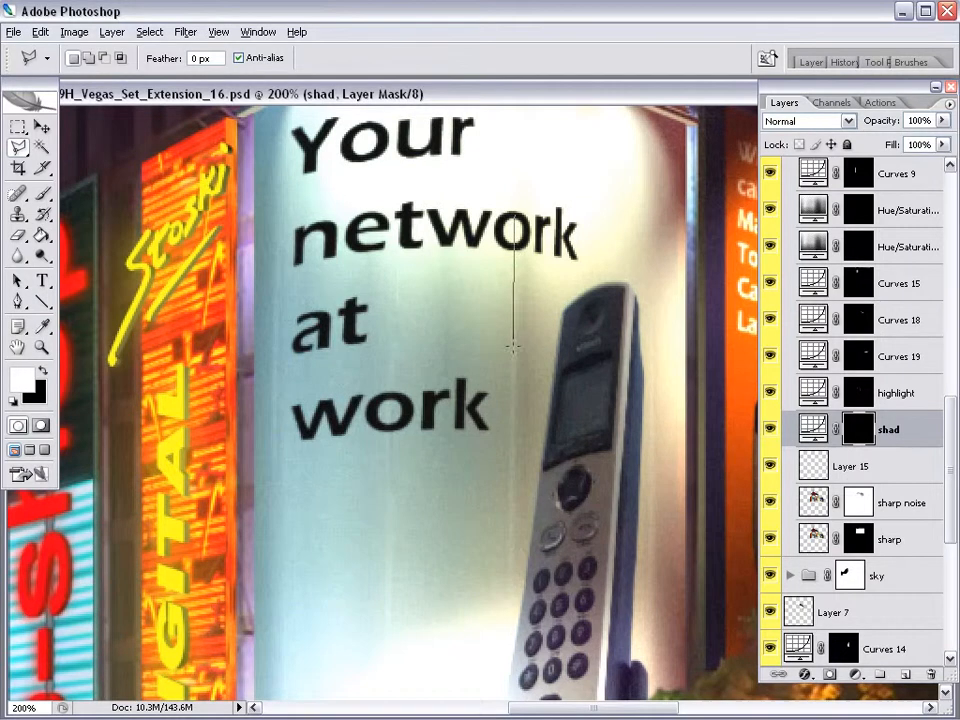
click(515, 590)
double_click(516, 182)
click(390, 602)
double_click(390, 500)
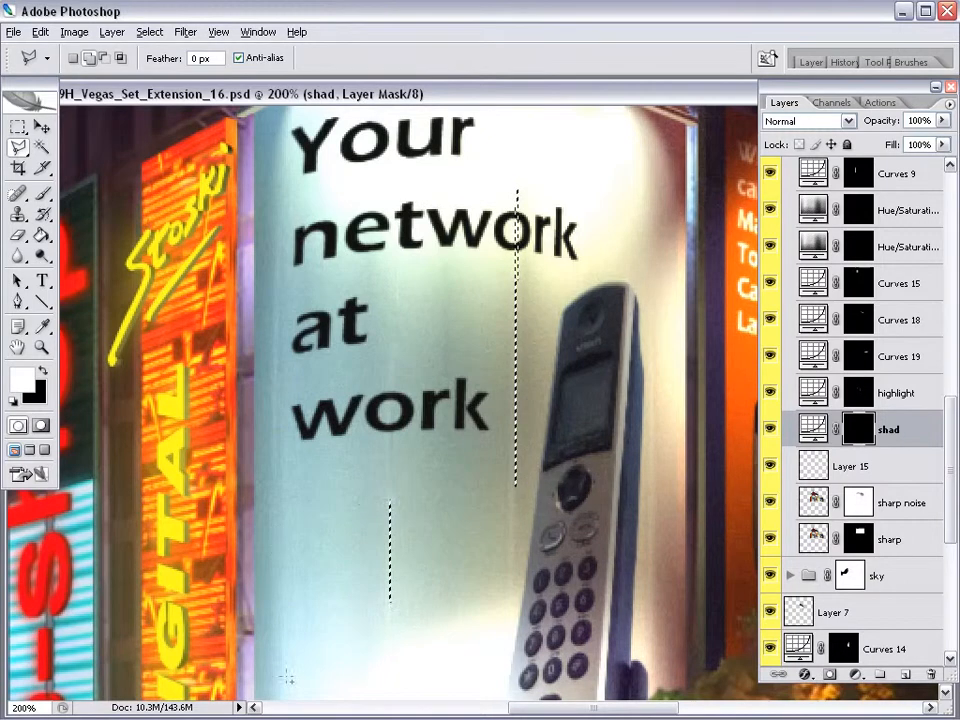
click(286, 685)
click(285, 472)
double_click(290, 658)
Fill the three vertical strips with white on the shad mask and soften them with the Blur tool at 30% strength.
click(40, 31)
click(50, 336)
click(814, 171)
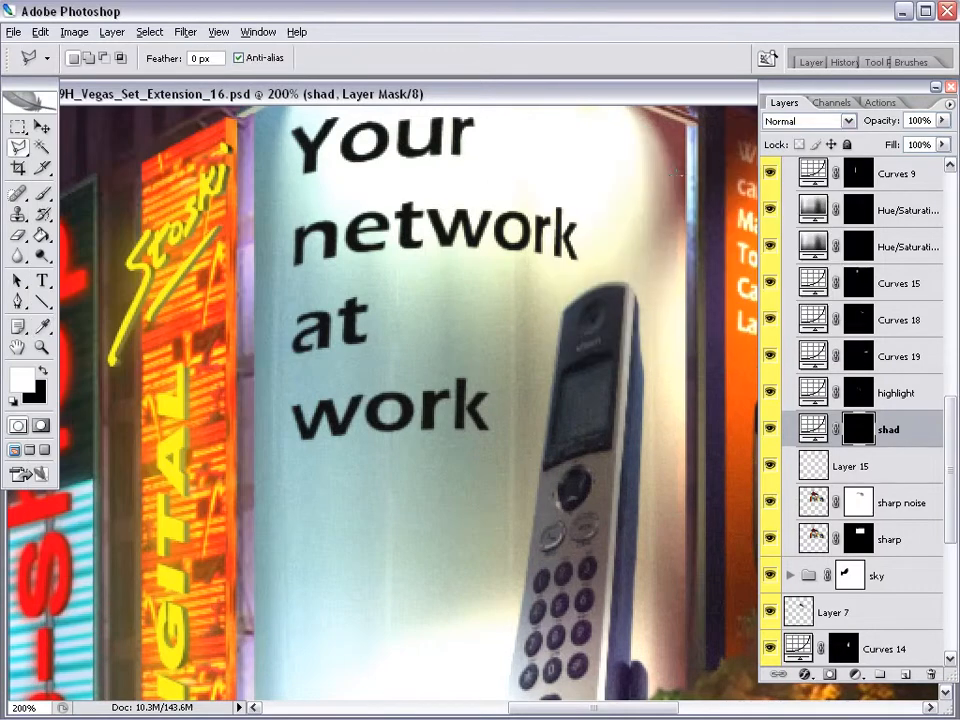
click(17, 255)
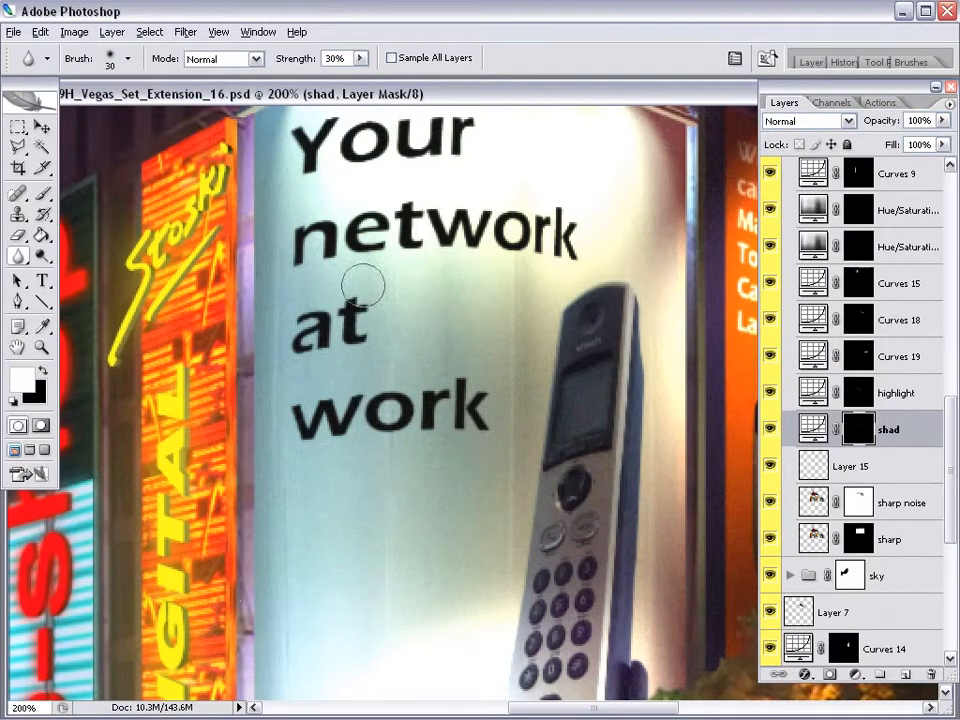
Compare the painted billboard with the original by showing only the plate traffic frm080 layer, and restore all layers.
key(ctrl+minus)
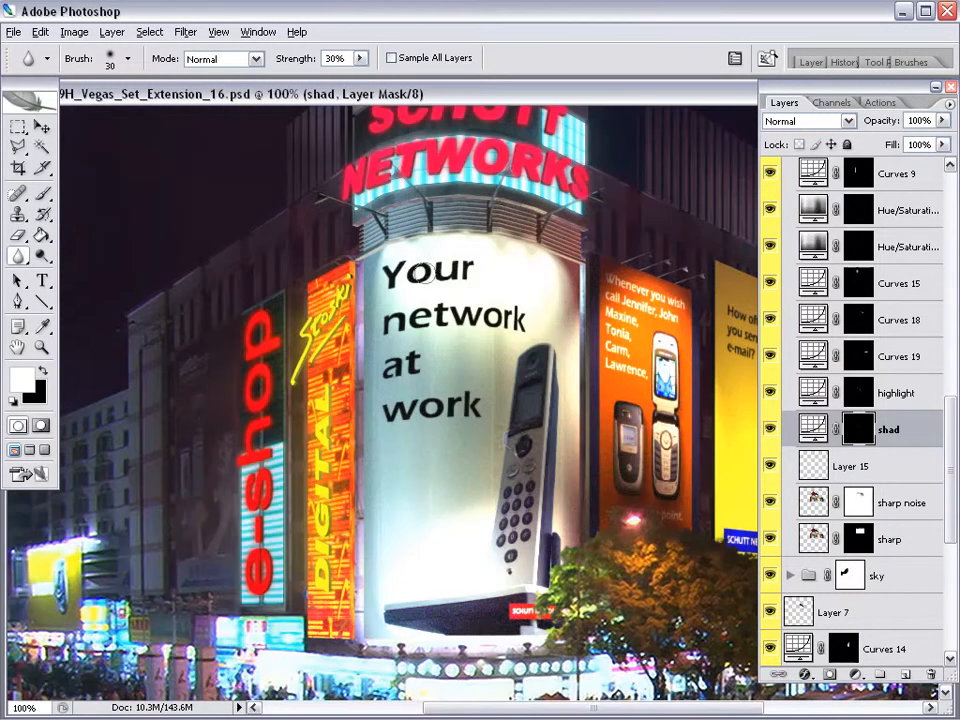
scroll(768, 467, down, 5)
click(768, 612)
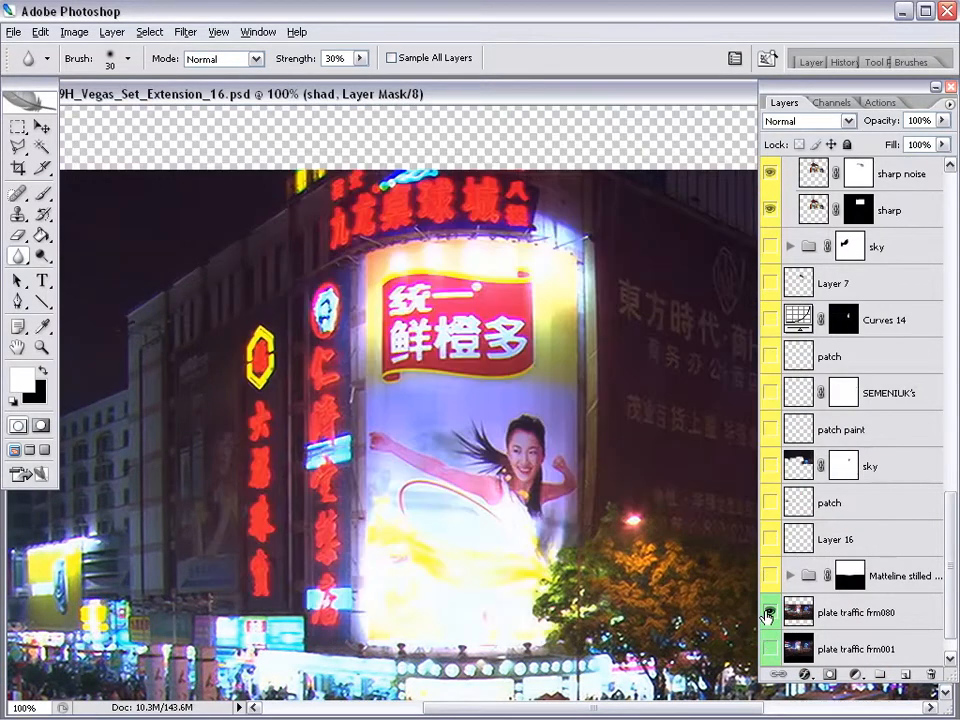
alt+click(768, 614)
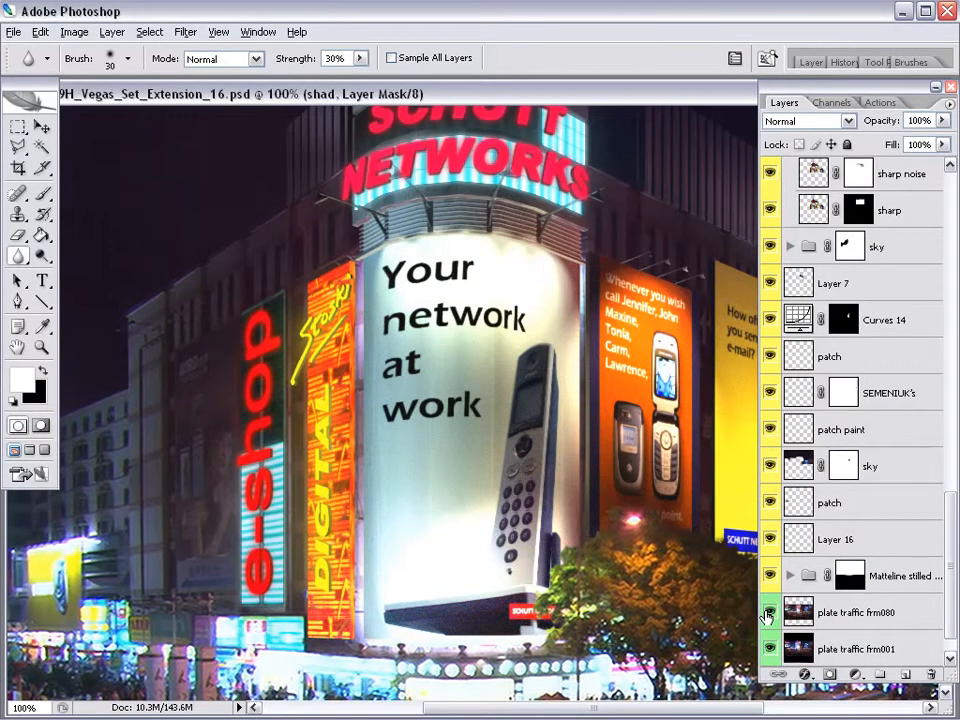
For the highlight layer's mask, select a long thin vertical strip between the phone and the billboard's right edge, reaching up to its top.
key(z)
drag(420, 246, 680, 441)
scroll(846, 426, up, 5)
click(853, 281)
key(l)
drag(576, 560, 628, 293)
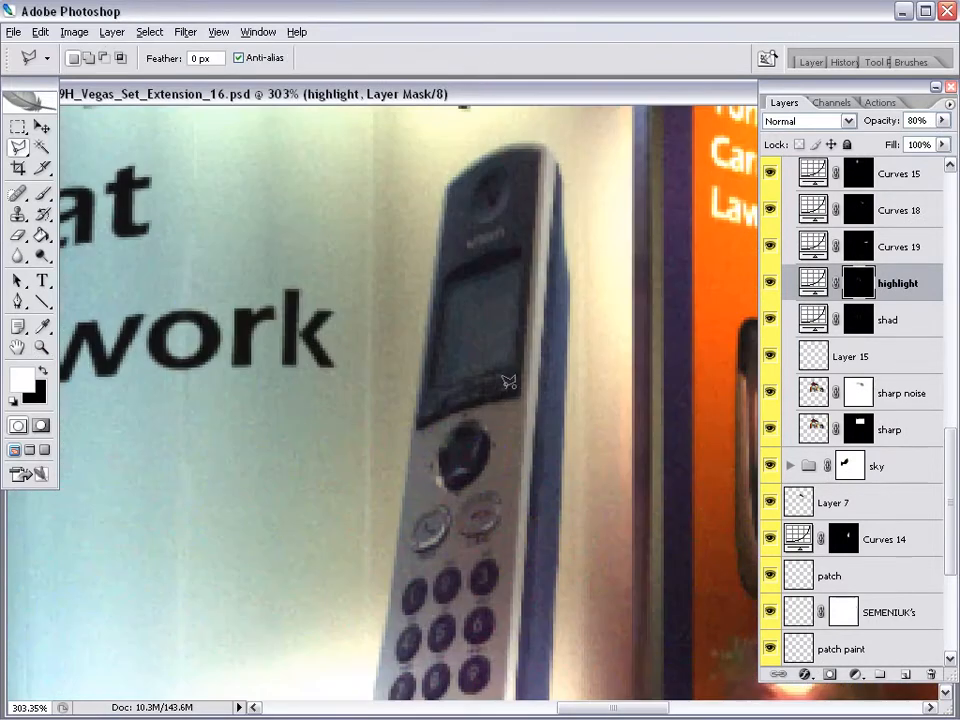
key(z)
alt+click(546, 403)
alt+click(344, 406)
click(18, 147)
mouse_move(484, 298)
mouse_down()
mouse_move(493, 409)
mouse_move(456, 388)
mouse_up()
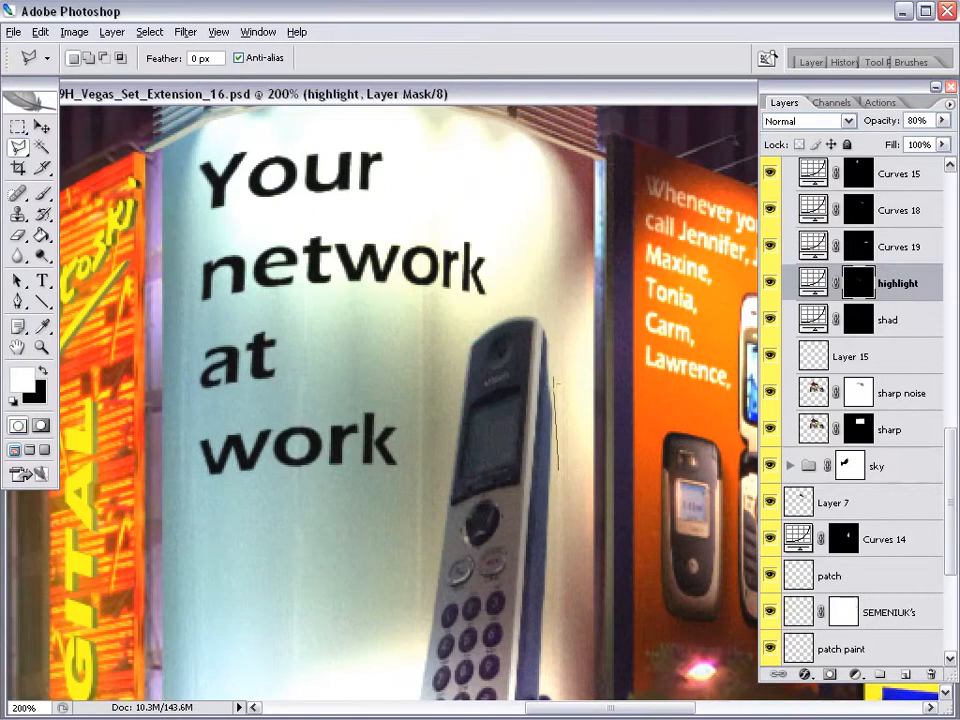
double_click(565, 152)
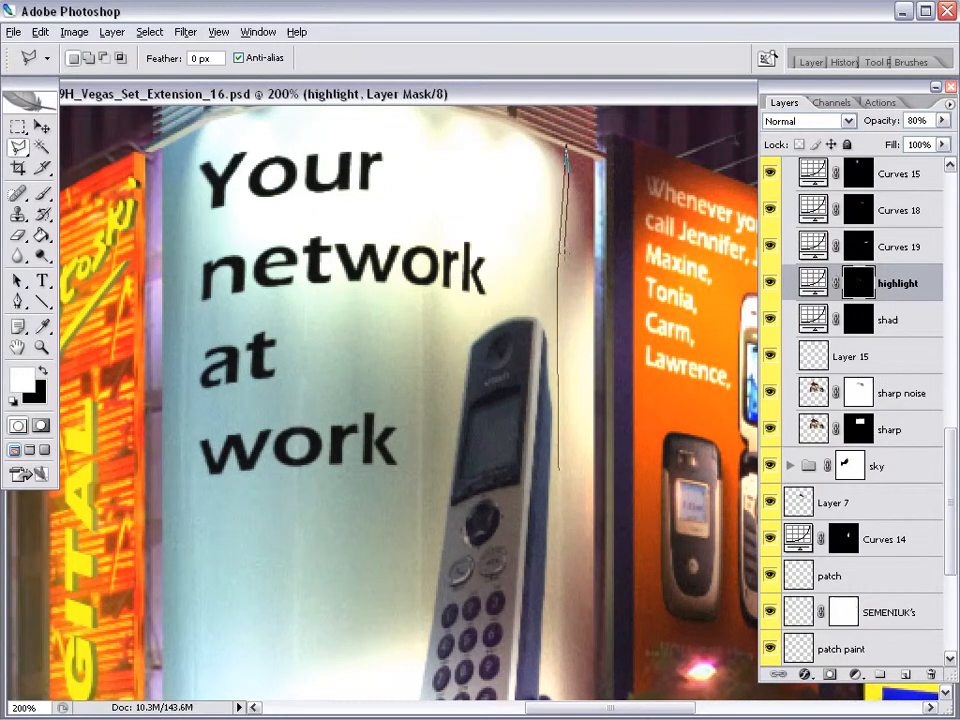
Fill the strip near the billboard's right edge with white on the highlight mask and clear the selection.
click(37, 32)
click(80, 275)
click(814, 174)
key(ctrl+d)
Select a matching thin strip near the billboard's right edge and fill it with white on the shad layer's mask.
click(862, 320)
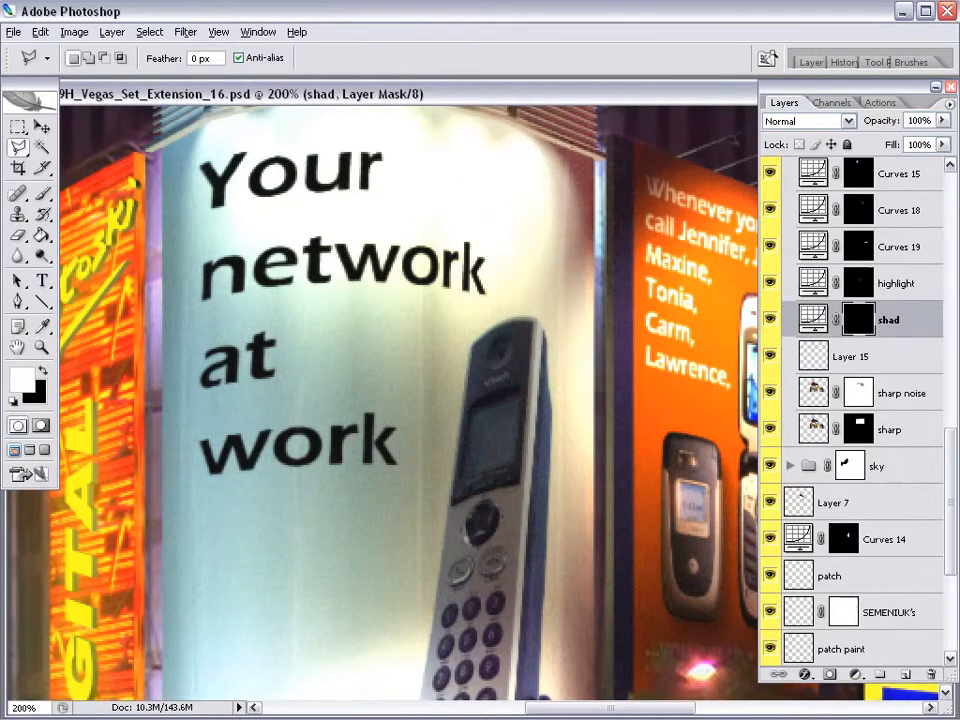
click(573, 152)
click(40, 31)
click(50, 274)
key(Return)
drag(306, 366, 430, 136)
drag(409, 298, 422, 401)
For the highlight mask, select a thin curved band across the billboard and move it down between "network" and "at".
key(z)
alt+click(422, 401)
alt+click(422, 402)
drag(456, 438, 378, 460)
click(443, 428)
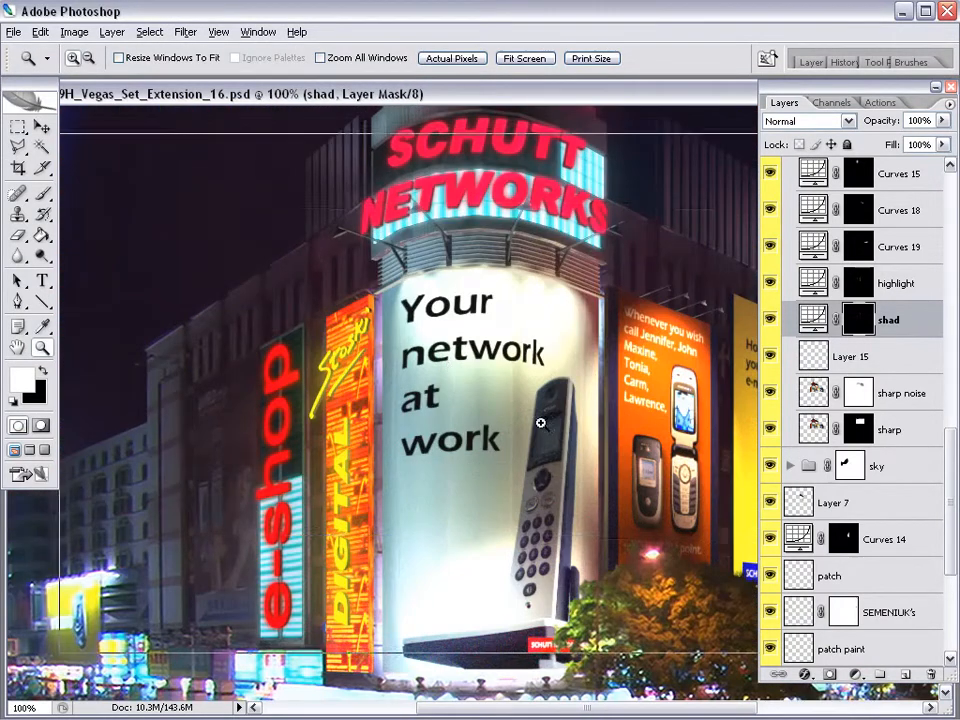
click(450, 366)
click(817, 285)
drag(693, 413, 583, 373)
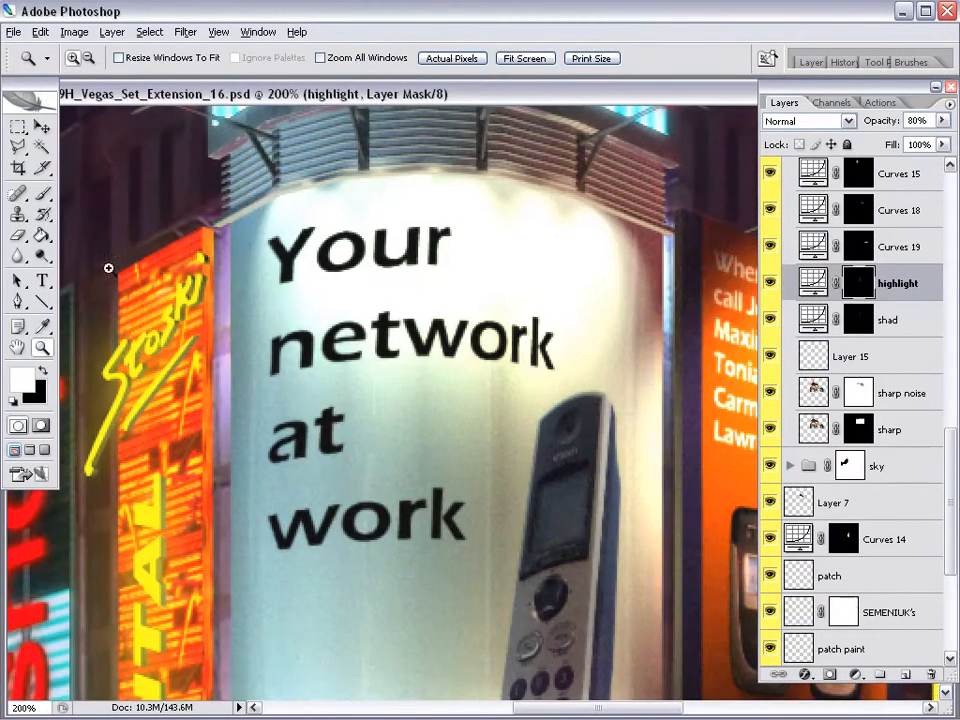
key(l)
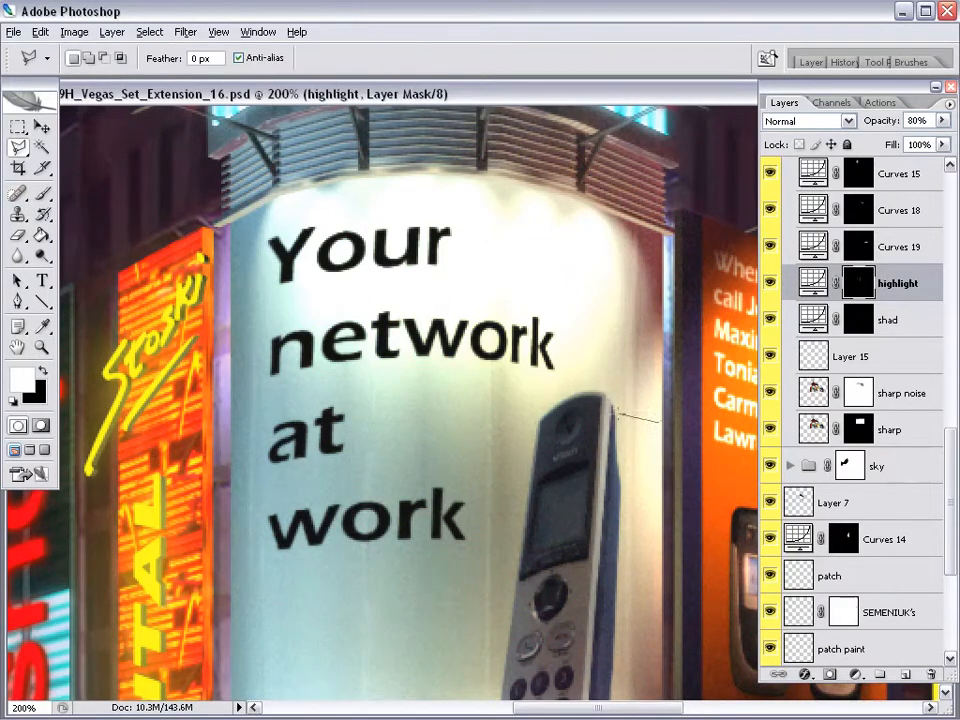
drag(639, 484, 641, 377)
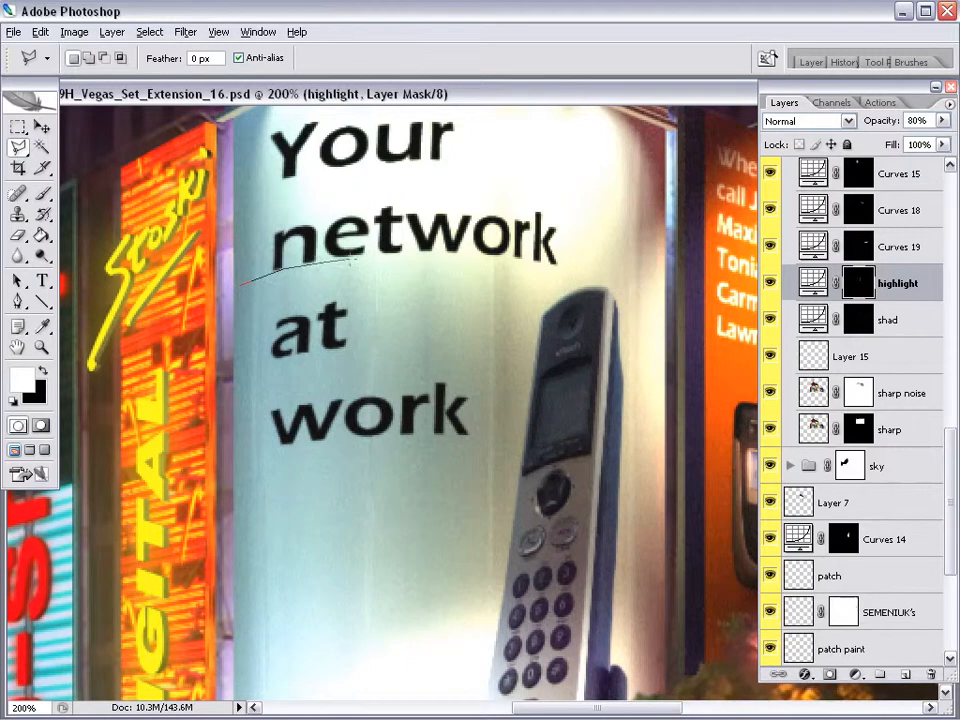
drag(571, 268, 591, 272)
click(659, 302)
click(578, 277)
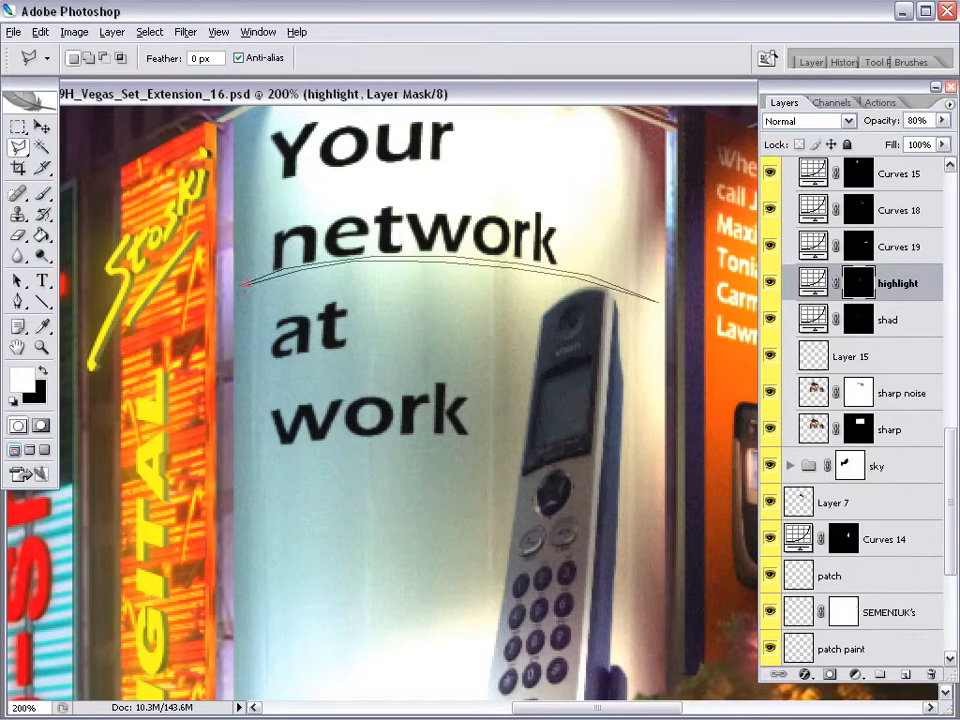
click(243, 283)
drag(407, 261, 407, 285)
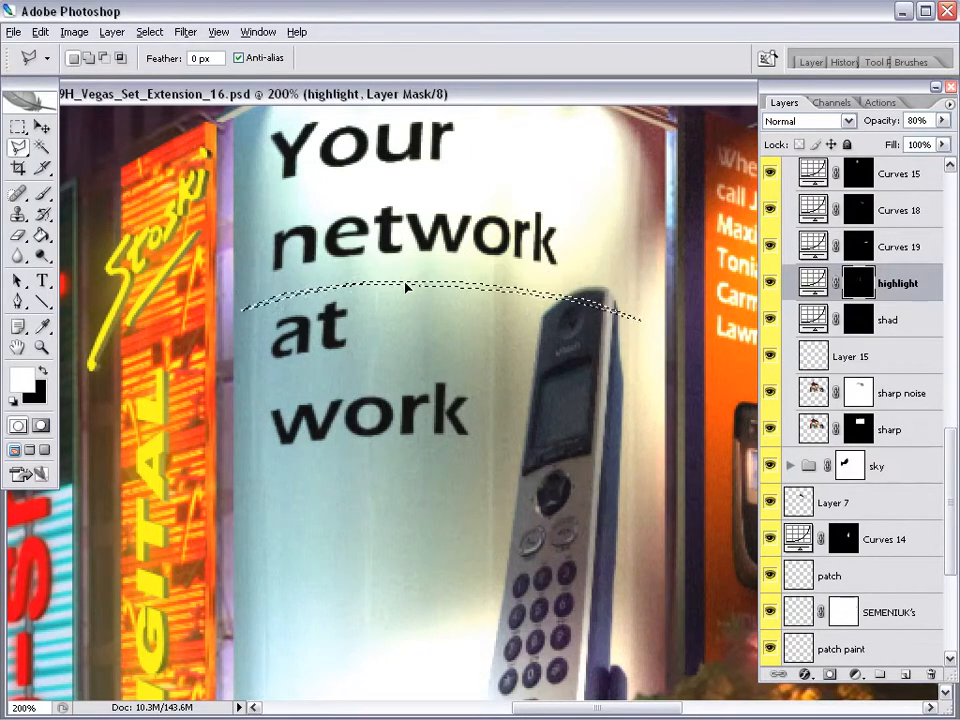
Fill the curved band between "network" and "at" with white on the highlight mask, with the selection outline hidden.
key(ctrl+h)
click(41, 34)
click(70, 277)
key(Return)
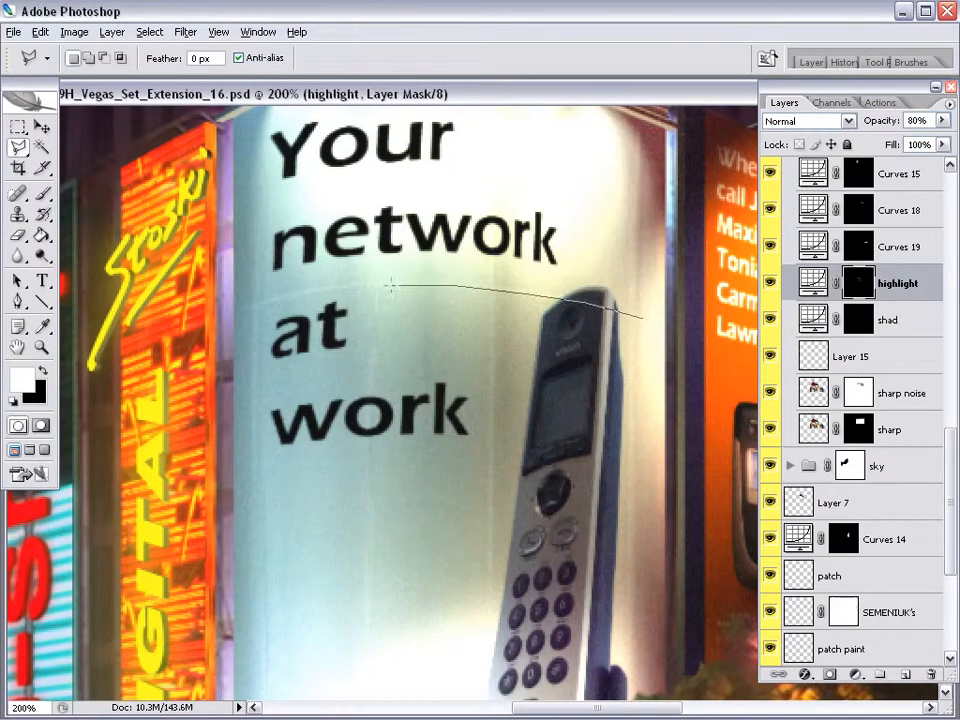
Select a matching curved band along the new horizontal crease and fill it with white on the shad layer's mask.
drag(277, 296, 238, 313)
click(887, 320)
key(ctrl+h)
click(40, 31)
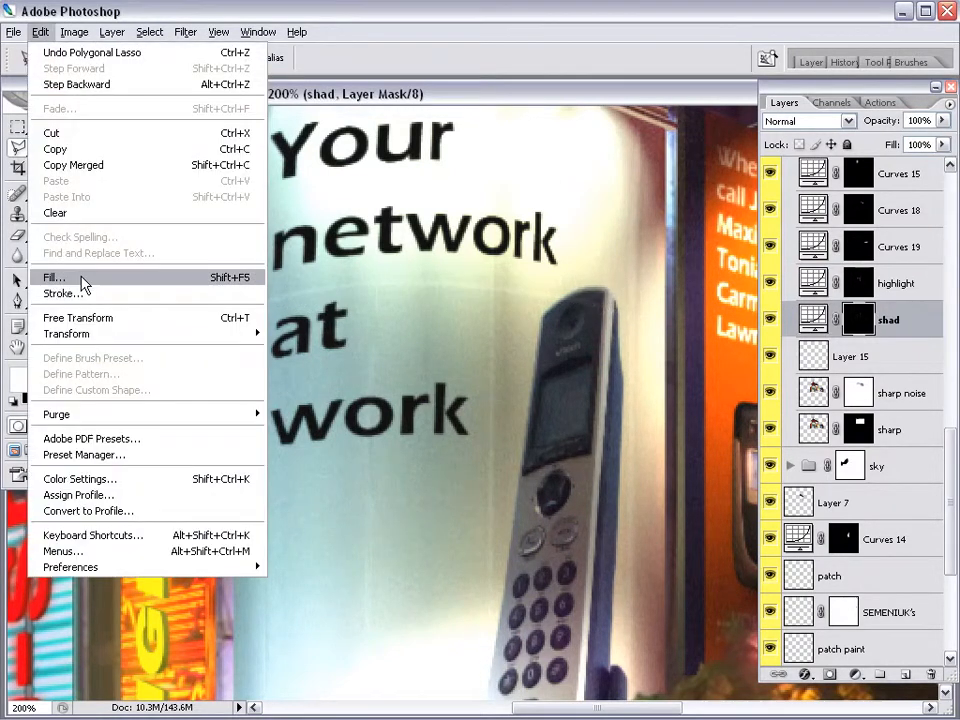
click(79, 277)
click(690, 191)
click(660, 345)
key(Return)
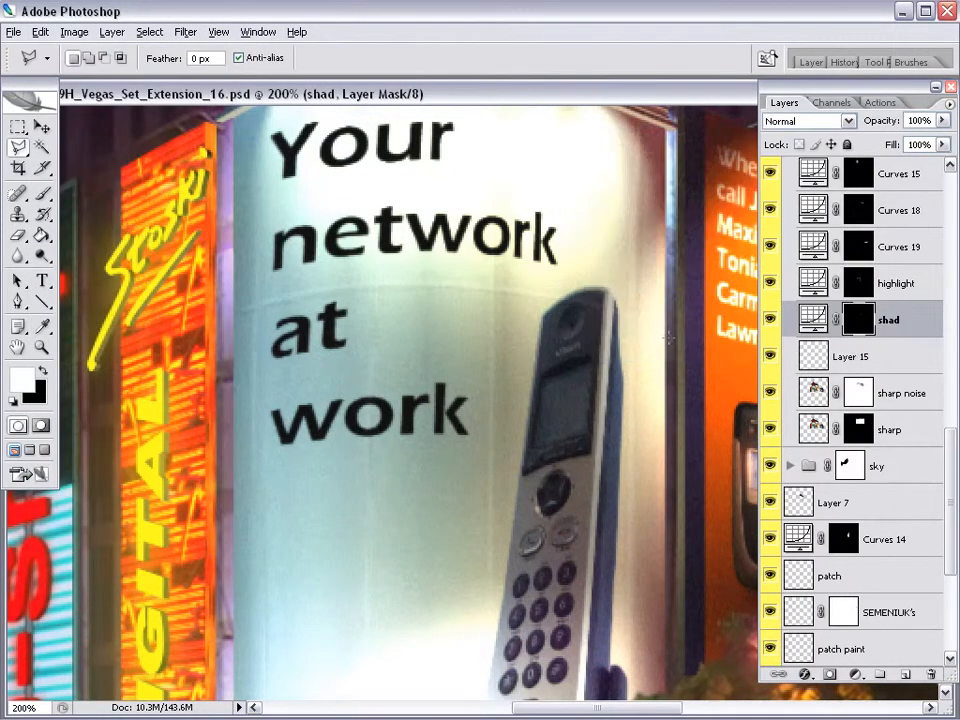
Soften the horizontal crease above "at" on the shad and highlight masks with the Blur tool at 30% strength.
key(r)
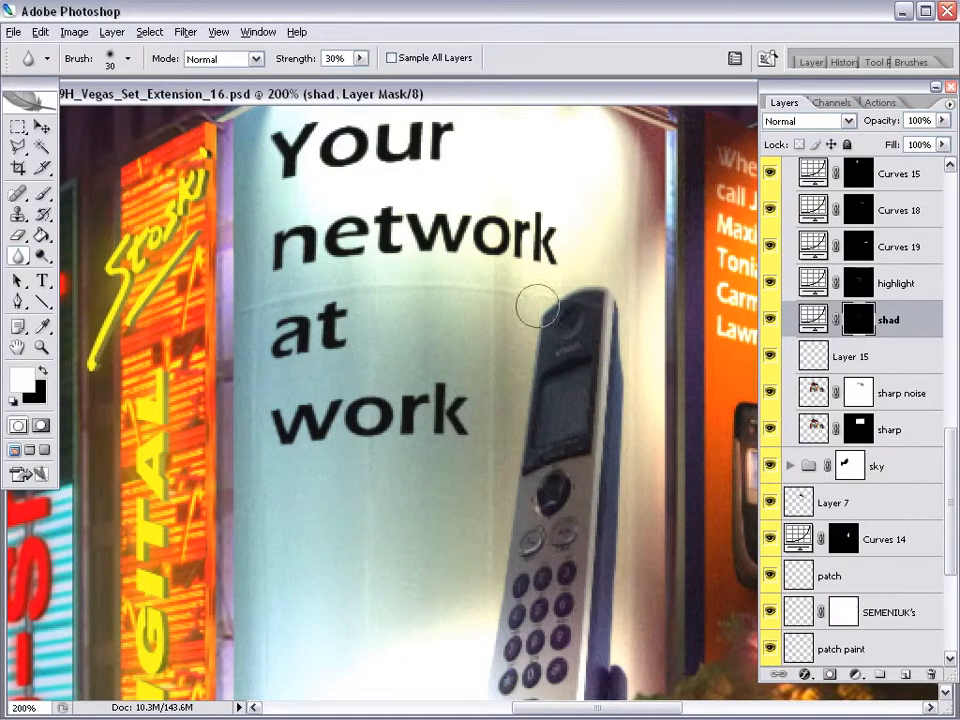
key(alt+bracketright)
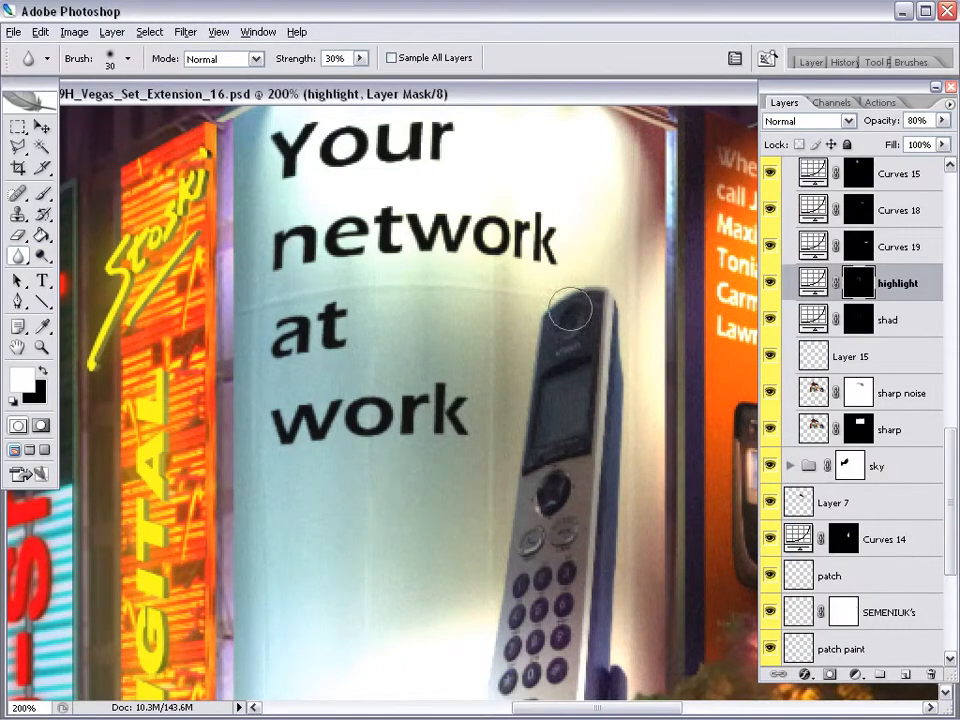
key(z)
alt+click(491, 409)
drag(491, 409, 517, 415)
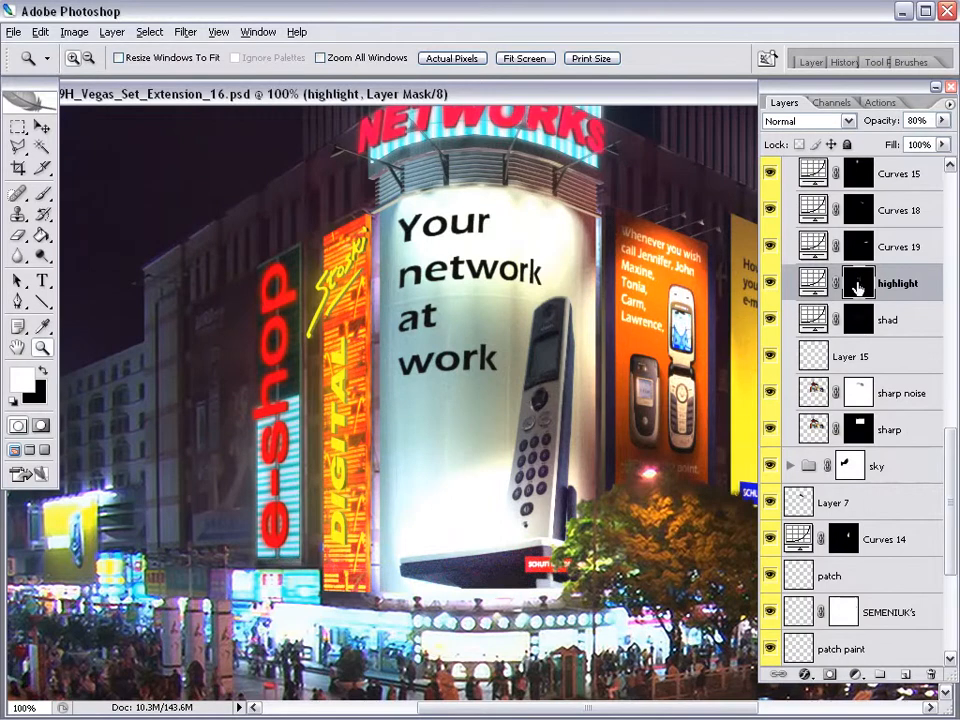
Select a second thin curved band across the billboard along the bottom of "work" for the highlight mask.
drag(605, 195, 343, 540)
key(Tab)
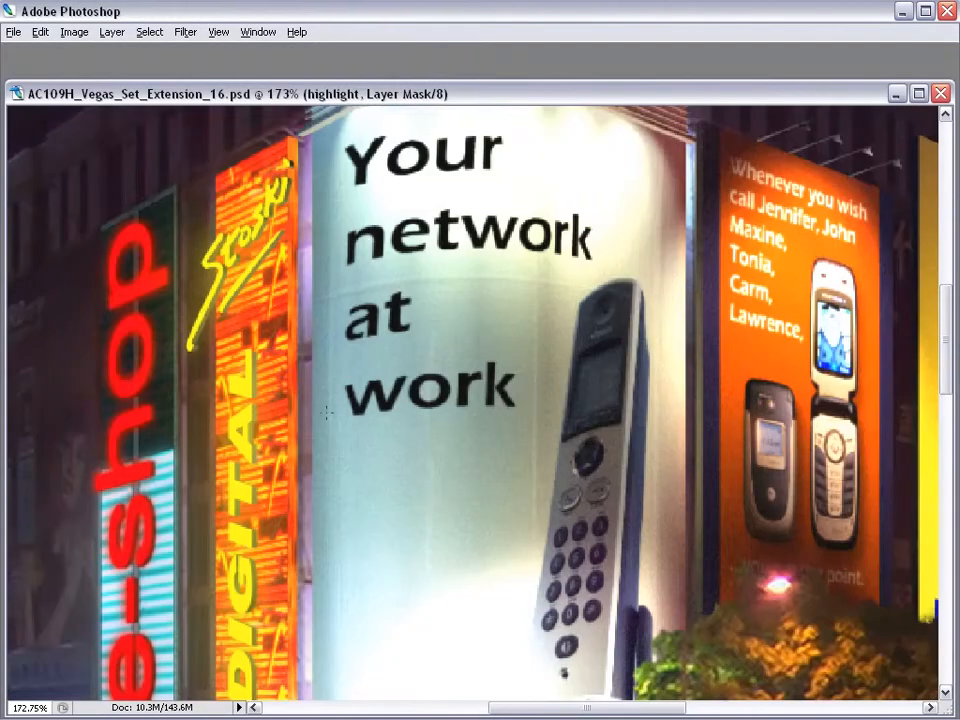
mouse_move(320, 424)
mouse_down()
mouse_move(490, 407)
mouse_move(646, 427)
mouse_up()
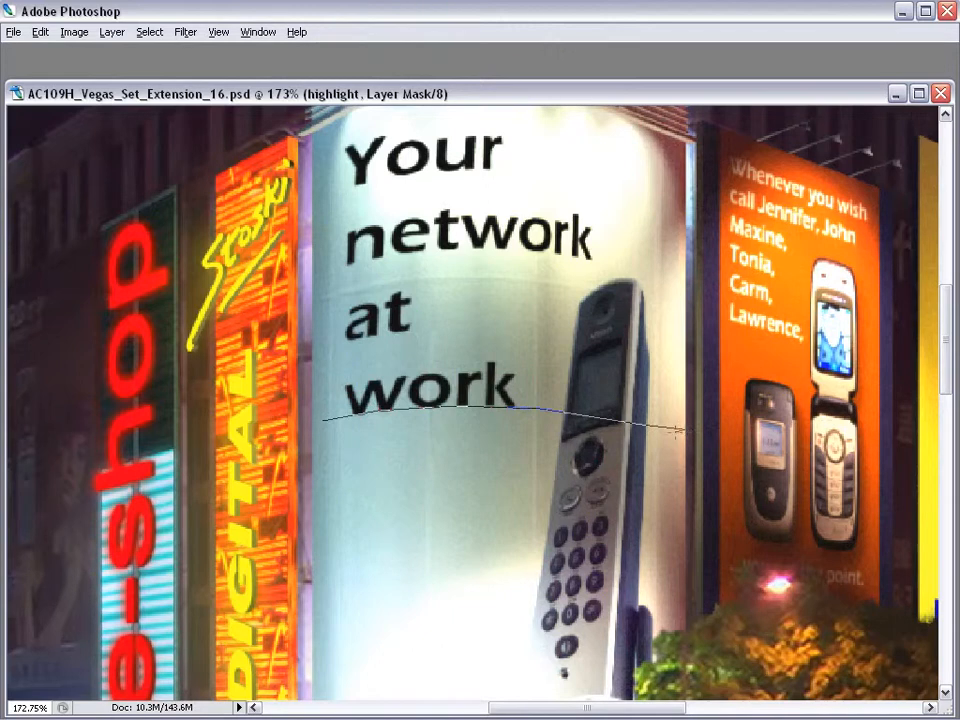
mouse_move(536, 410)
mouse_down()
mouse_move(415, 408)
mouse_move(322, 425)
mouse_up()
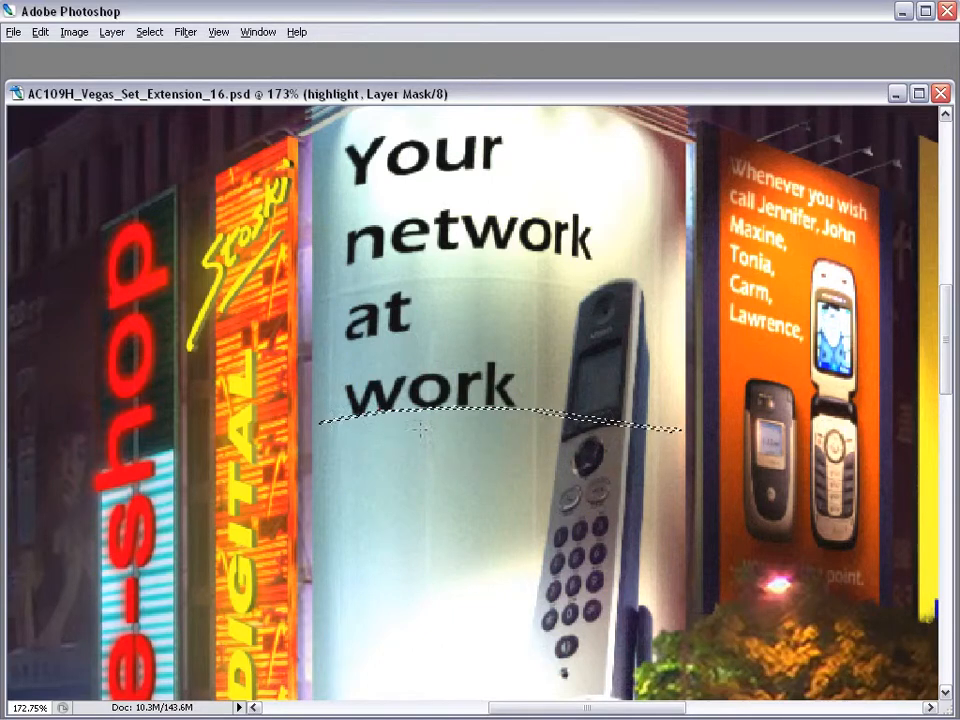
Fill the band beneath "work" with white on the highlight mask, clear the selection and soften it with the Blur tool.
key(Tab)
click(40, 31)
click(100, 272)
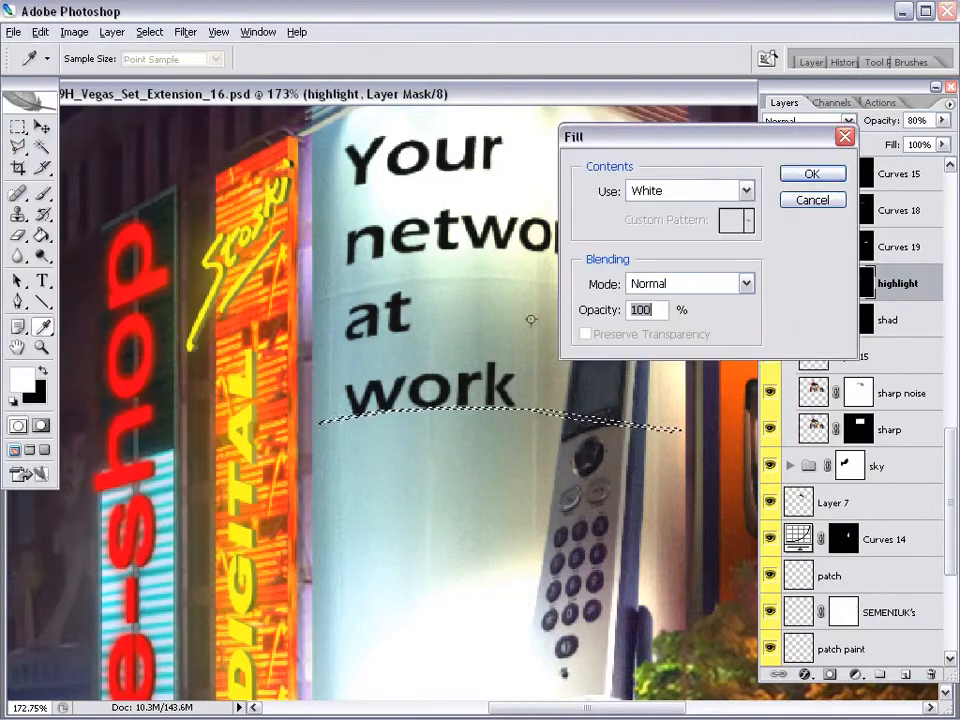
click(814, 170)
key(ctrl+d)
key(r)
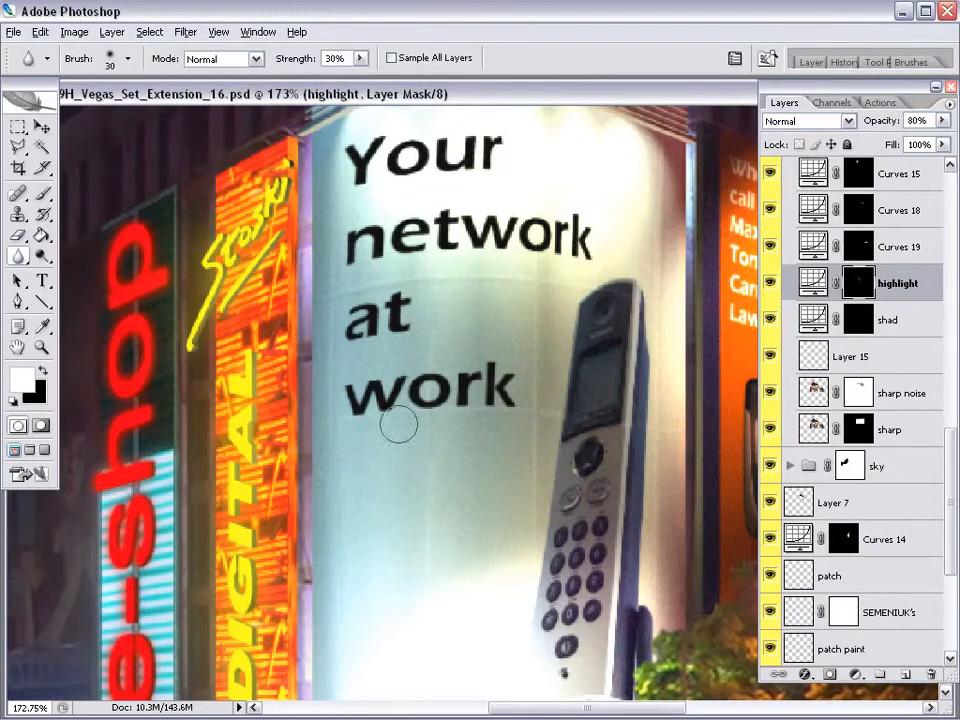
For the shad mask, select thin slivers just below the second crease, beside the phone and beneath "work".
click(858, 322)
key(l)
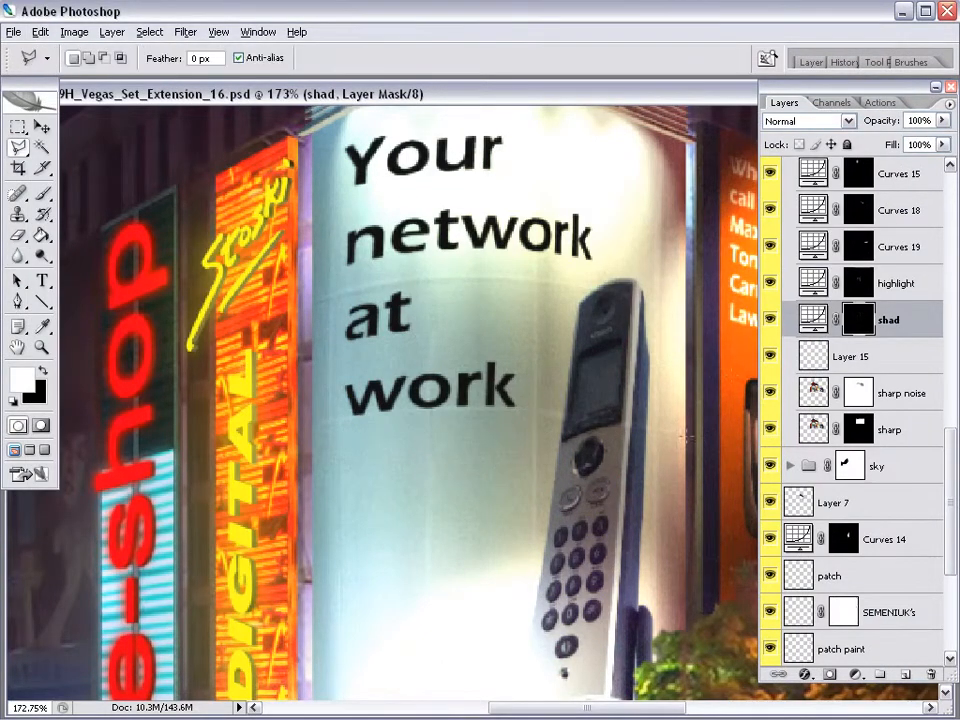
click(683, 433)
shift+click(532, 415)
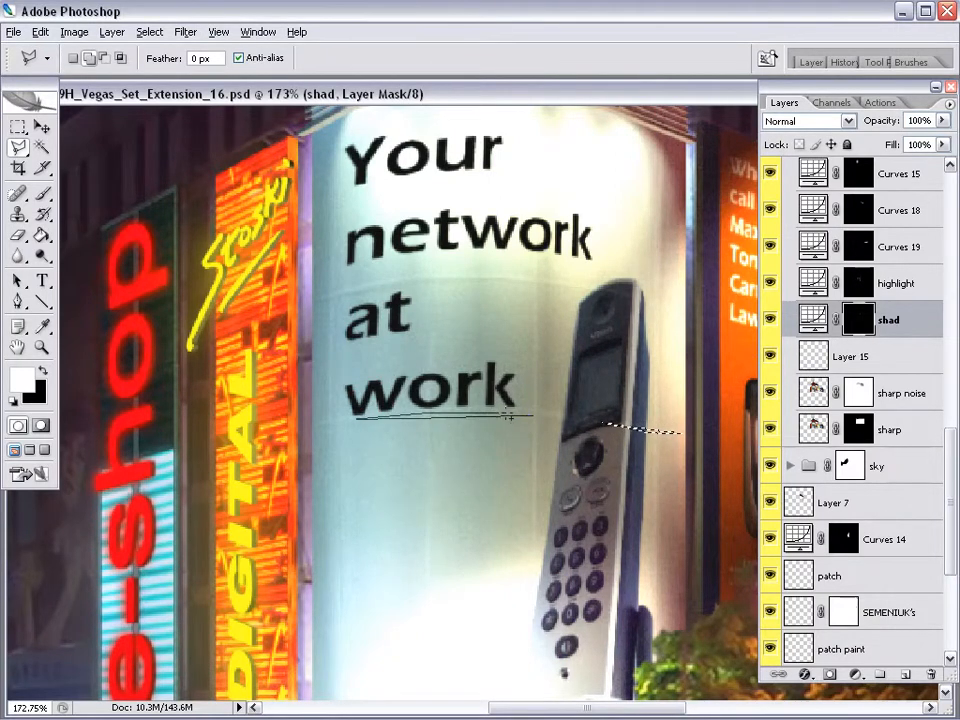
Fill the slivers along the second crease with white on the shad mask and soften them with the Blur tool.
click(13, 32)
click(111, 279)
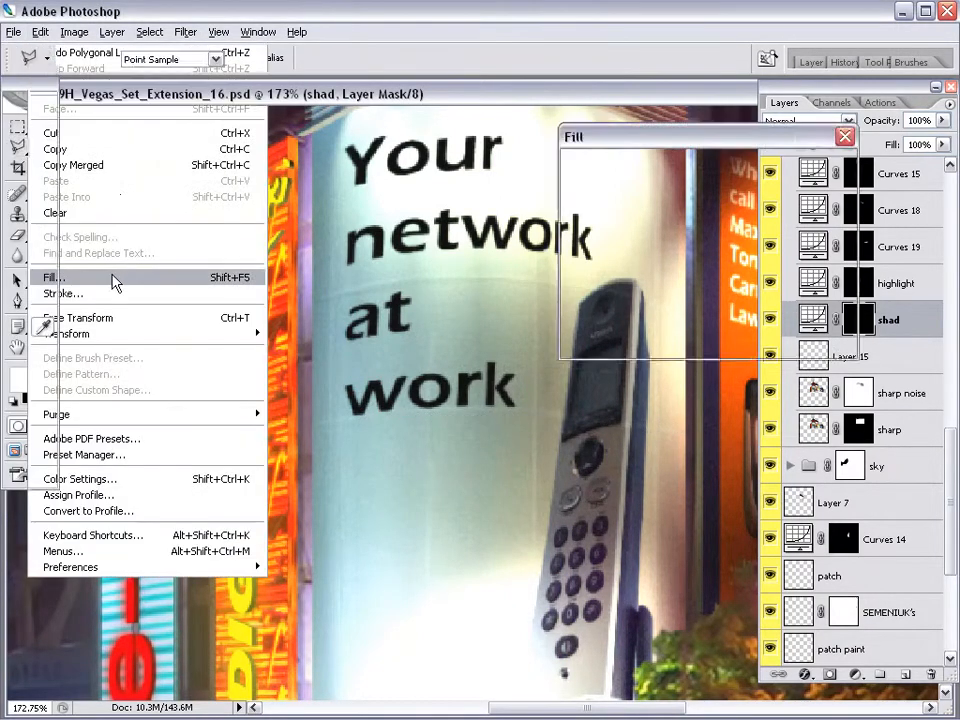
key(Return)
key(r)
mouse_move(298, 422)
mouse_down()
mouse_move(709, 443)
mouse_move(336, 448)
mouse_up()
Review the billboard creases at several magnifications and hide the highlight layer to compare its effect.
key(ctrl+minus)
alt+click(381, 467)
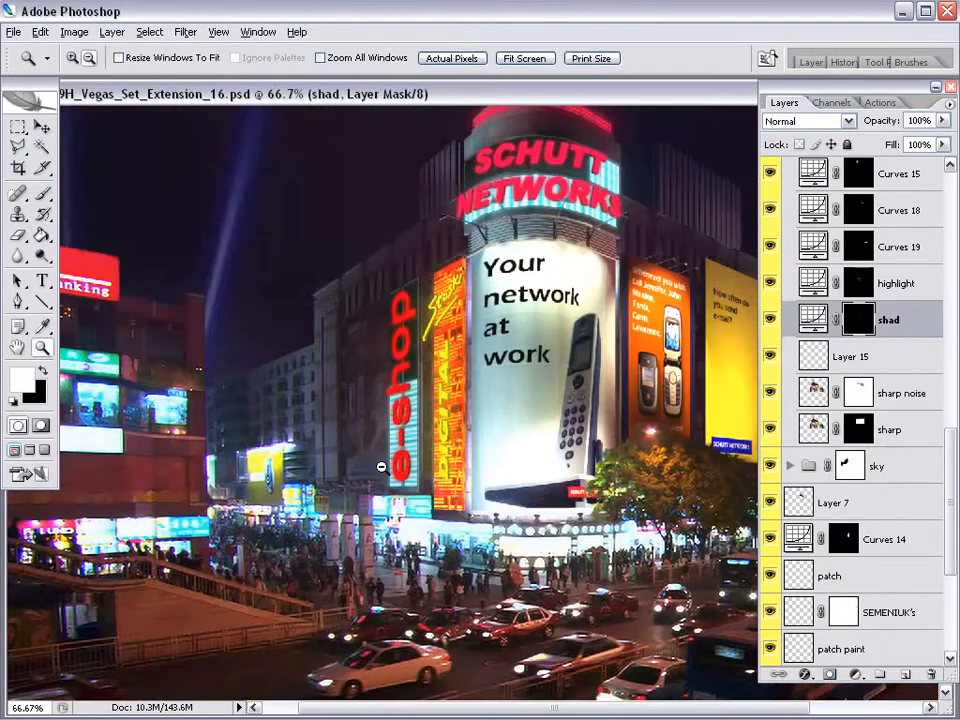
click(536, 392)
click(480, 403)
key(ctrl+minus)
click(855, 287)
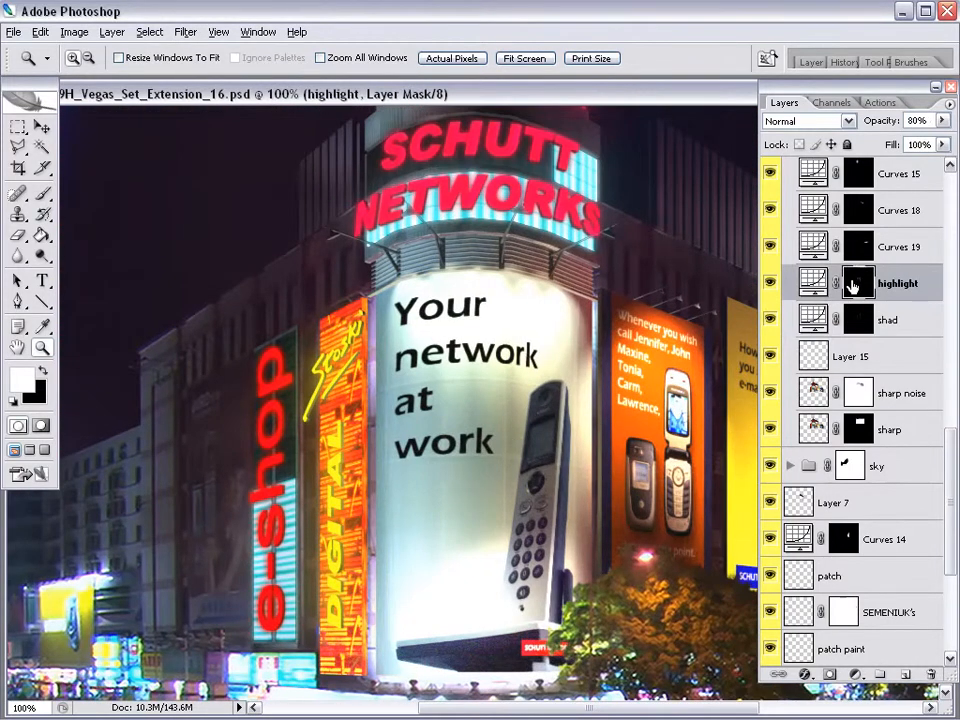
key(b)
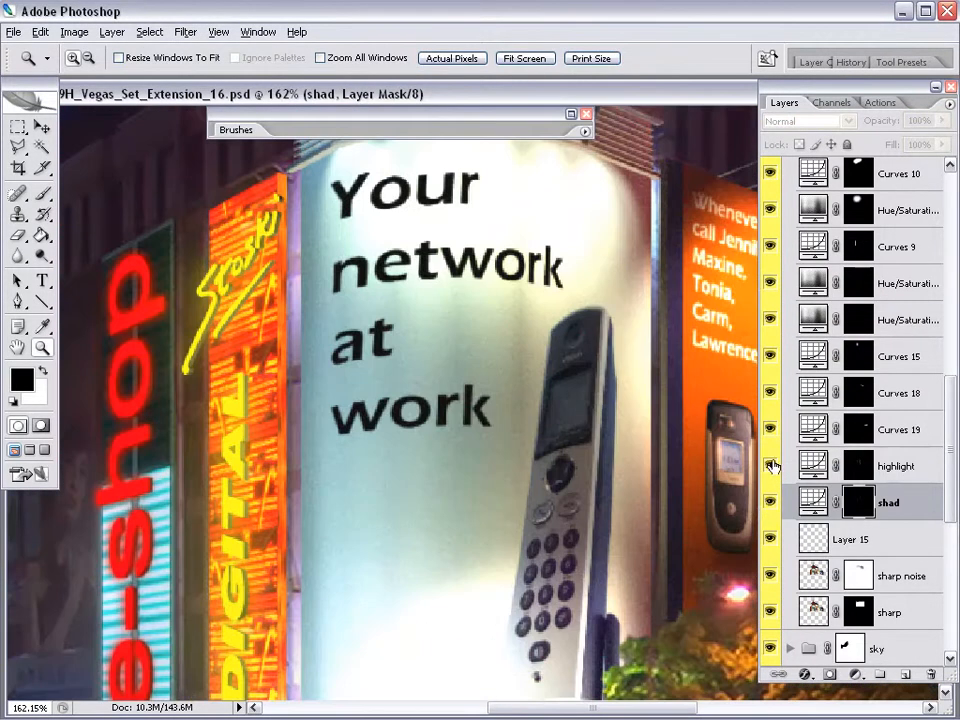
click(770, 467)
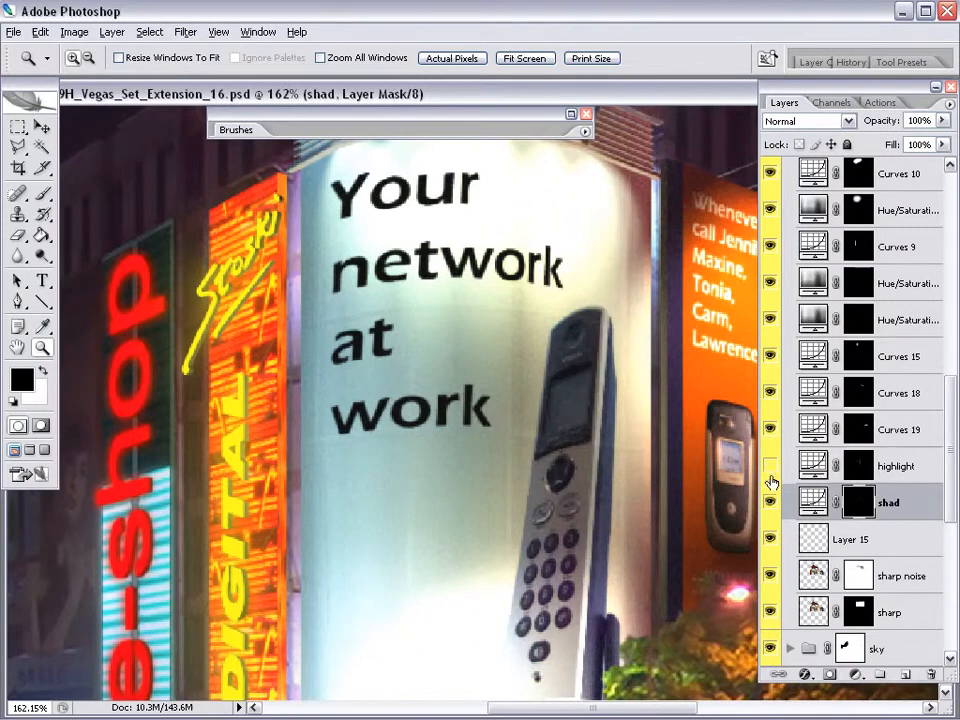
Make the highlight curves layer visible again.
click(770, 466)
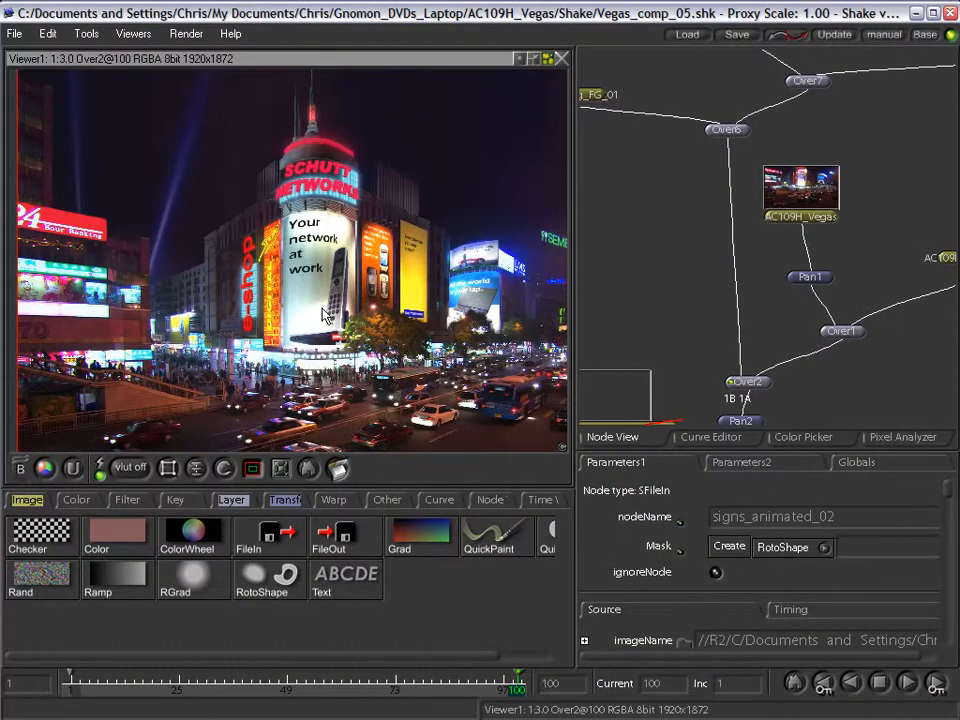
Switch to Shake and examine the phone billboard's creases up close in the Over2 composite.
key(plus)
key(plus)
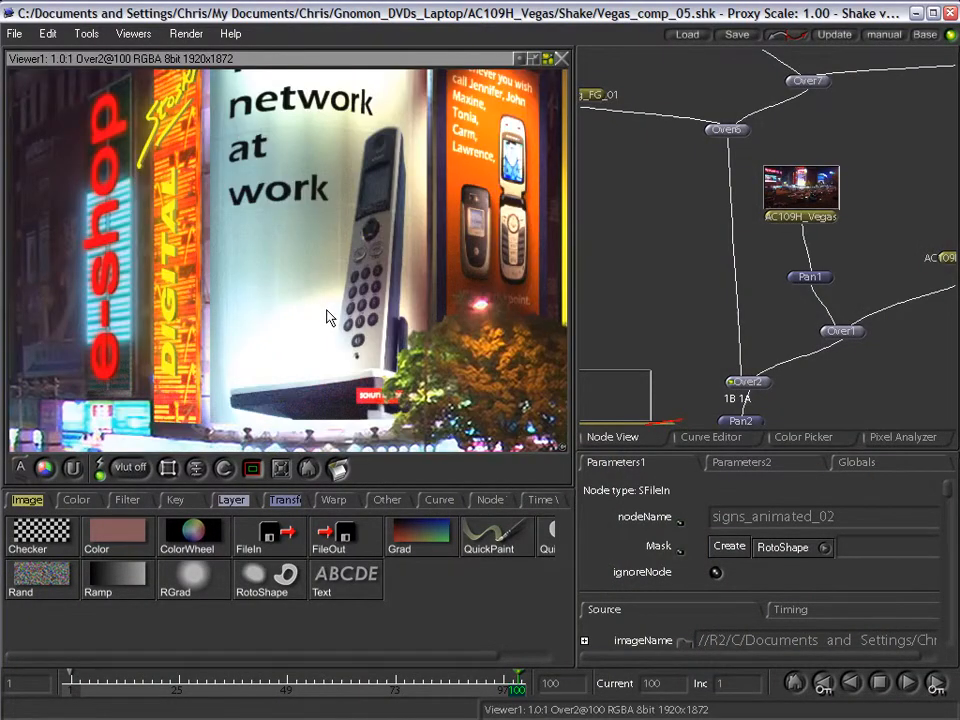
key(minus)
key(minus)
Display the Vegas_comp_01 output node in the viewer and render a flipbook of frames 1-100 at proxy P1.
drag(677, 285, 754, 109)
drag(767, 316, 770, 100)
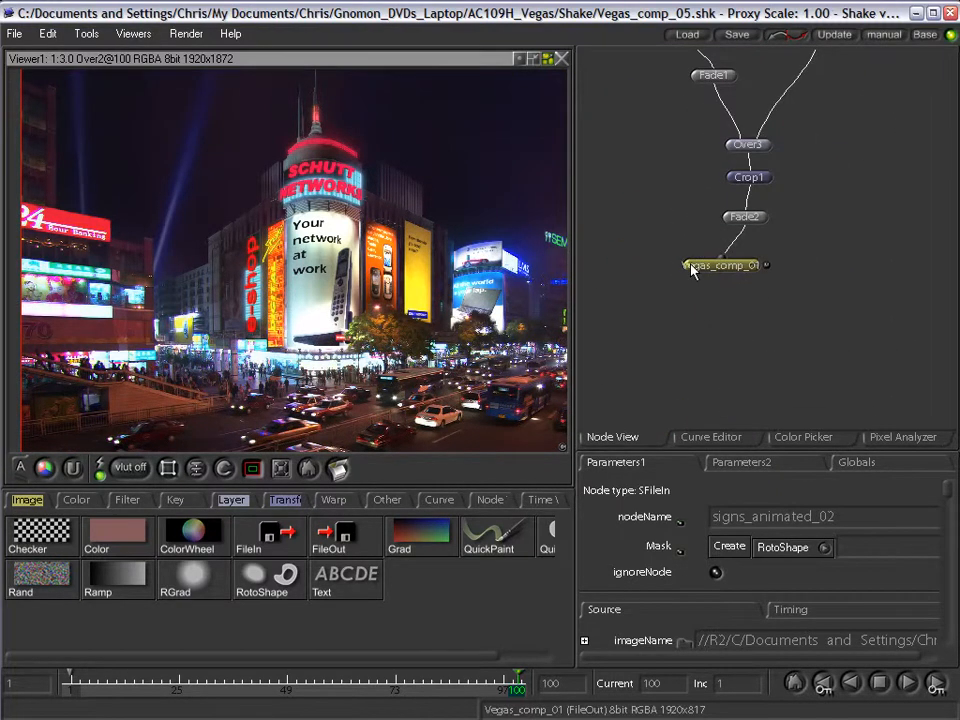
click(690, 267)
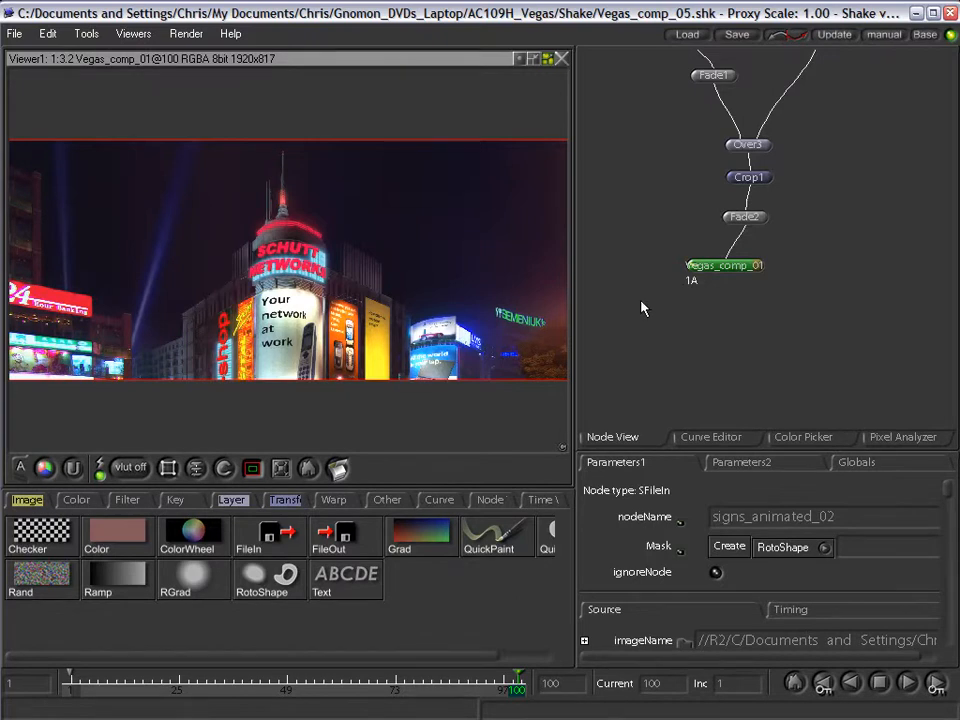
right_click(337, 467)
click(350, 296)
text(1-100)
key(Tab)
click(344, 326)
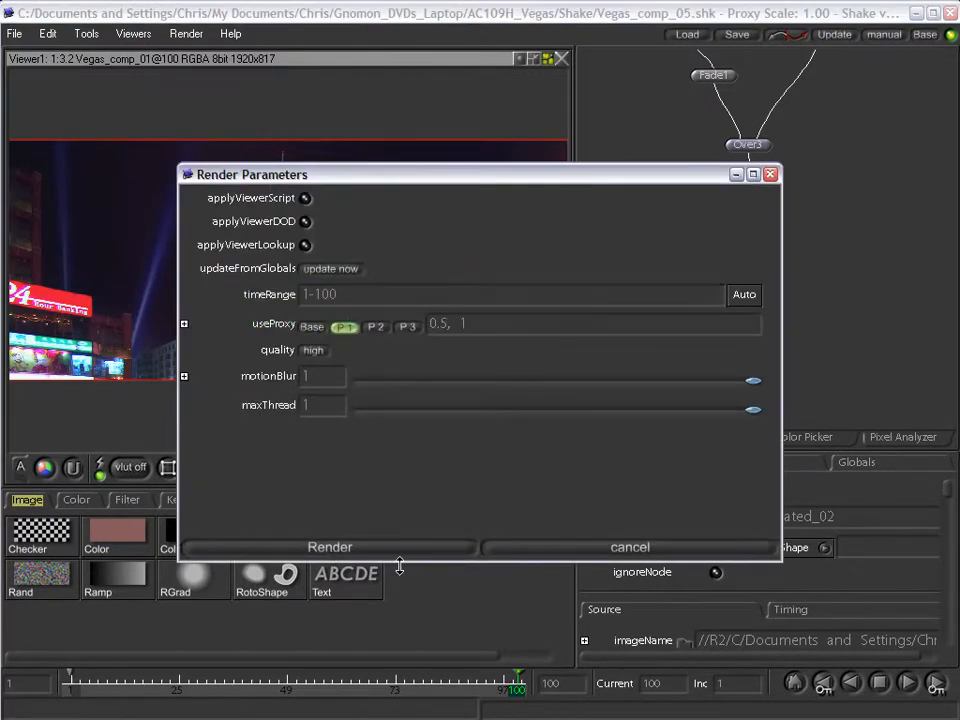
click(400, 549)
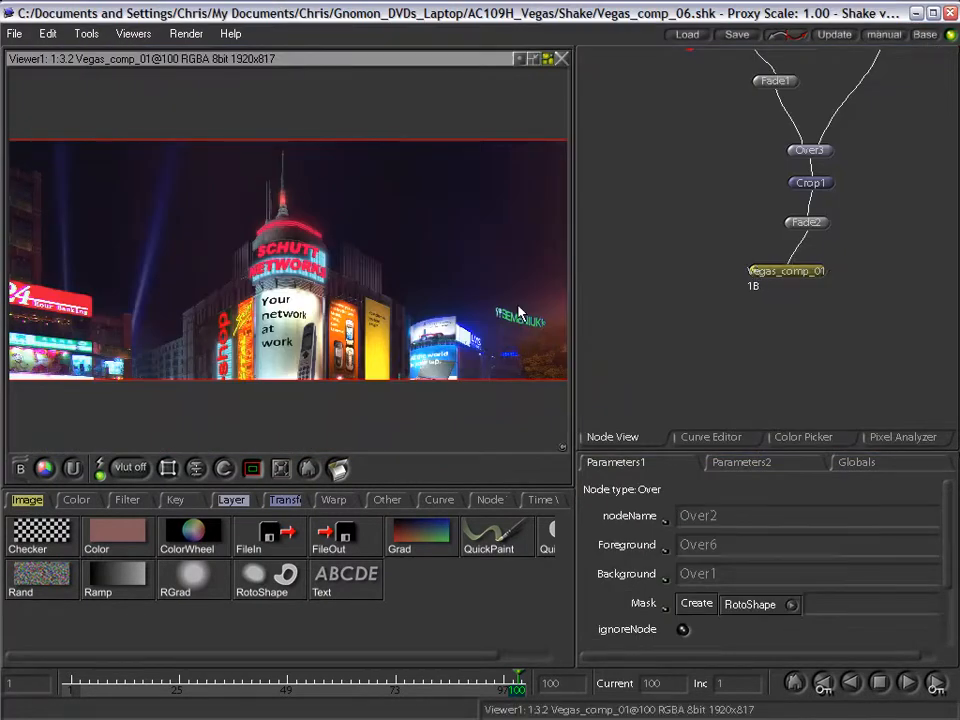
Maximize the viewer and fit the whole Vegas_comp_01 composite in it.
key(space)
key(f)
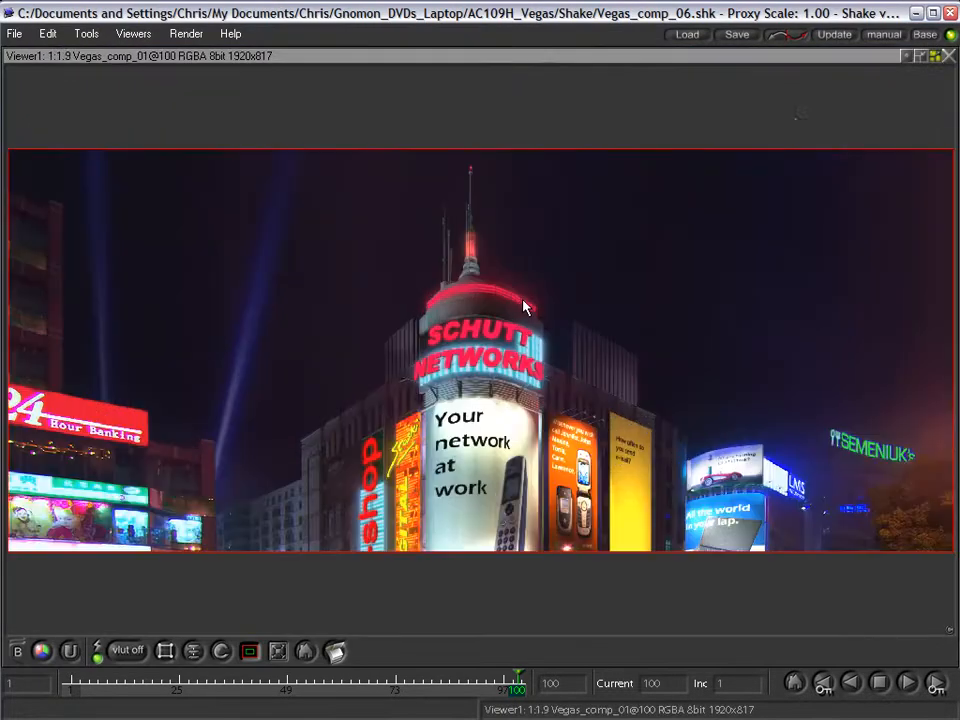